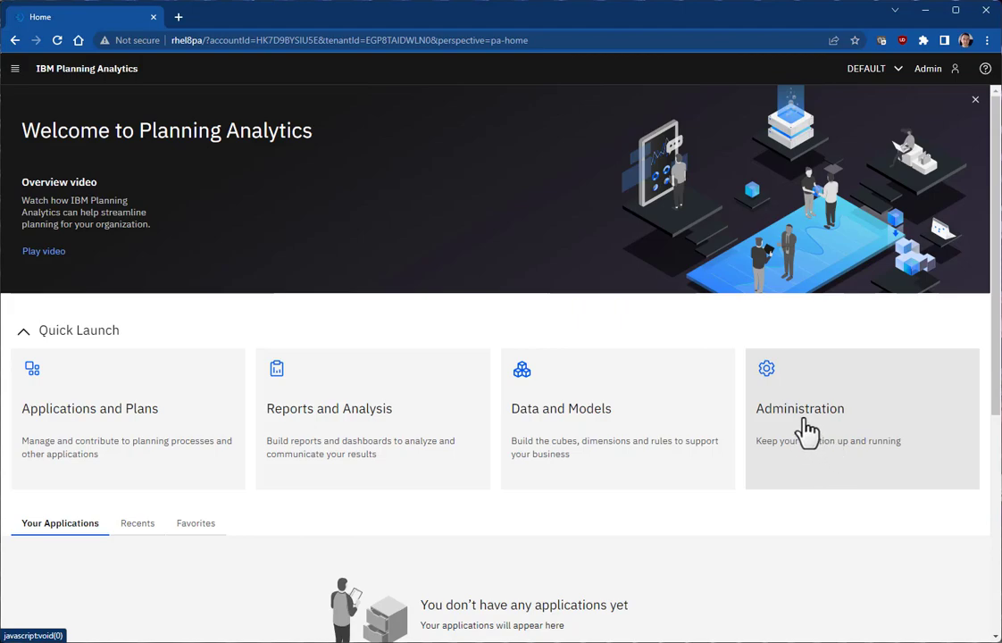
Step: Go to Administration > Features to confirm 'Use new selector visualization' is On
left_click(807, 433)
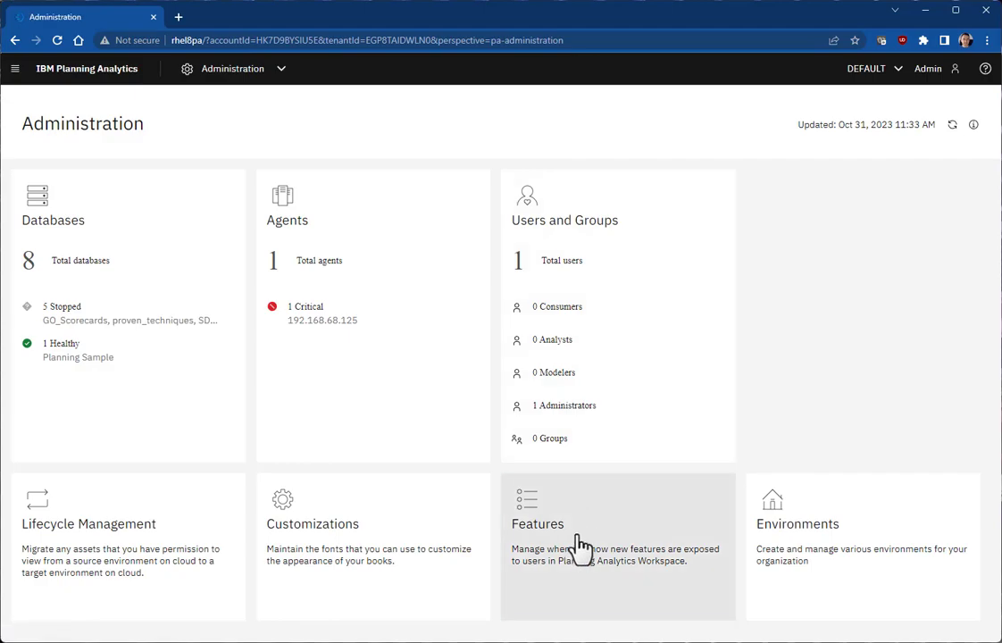
left_click(579, 534)
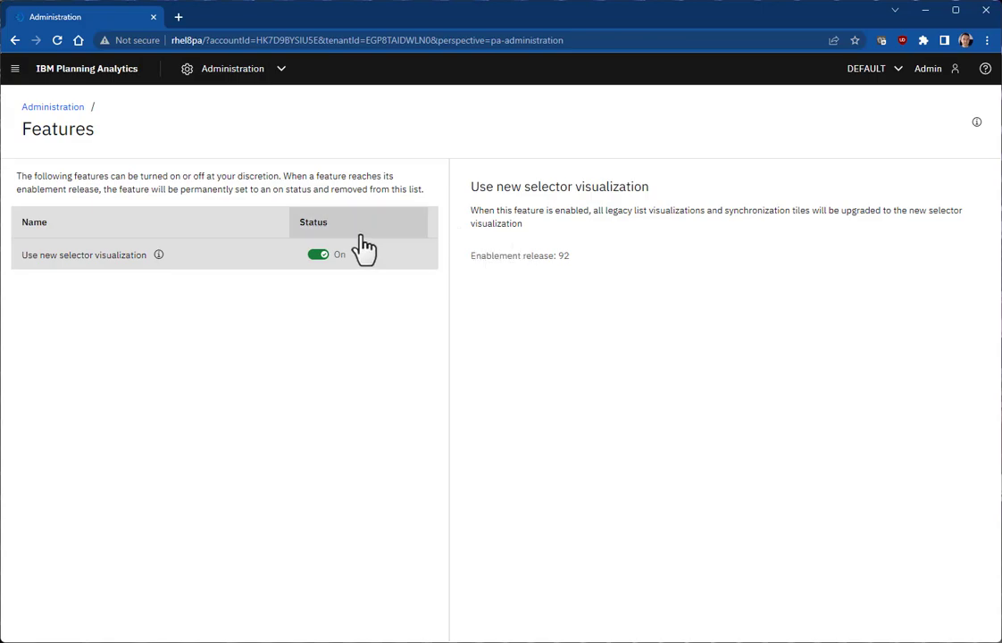
Step: Create a new empty book from Reports and Analysis
left_click(100, 89)
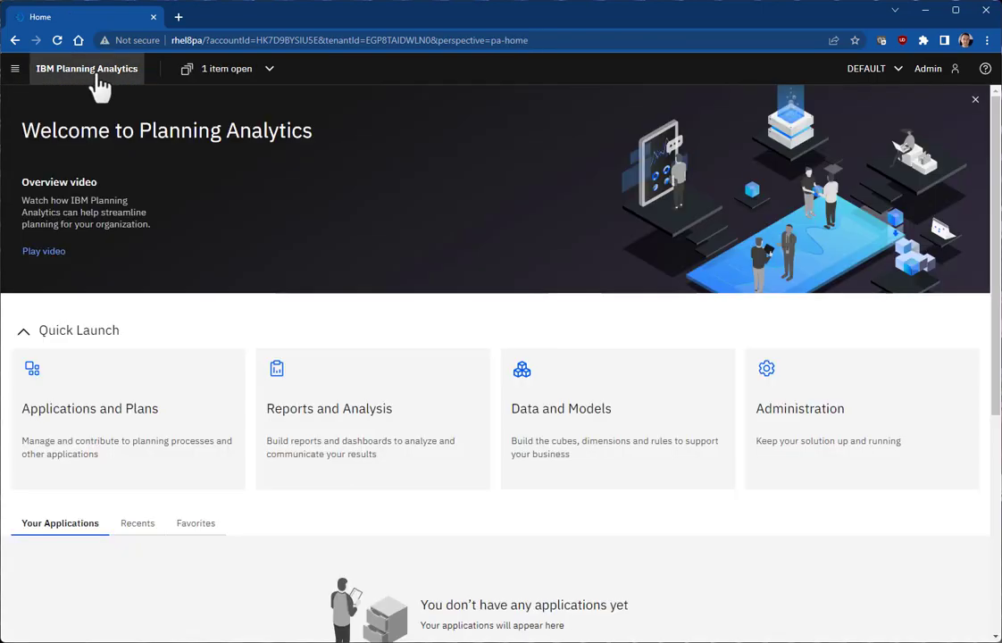
left_click(338, 416)
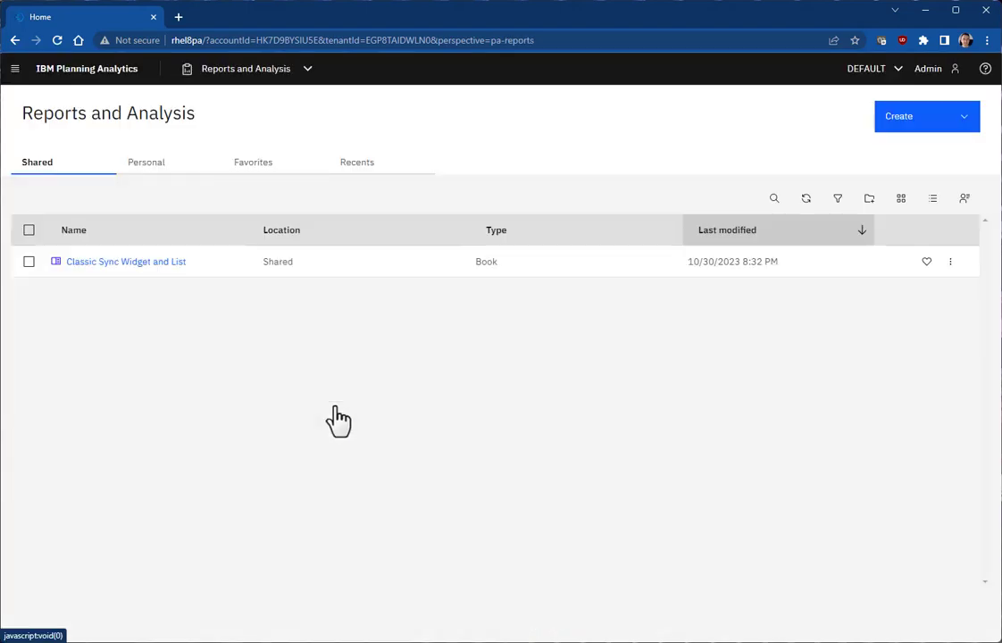
left_click(931, 118)
left_click(926, 152)
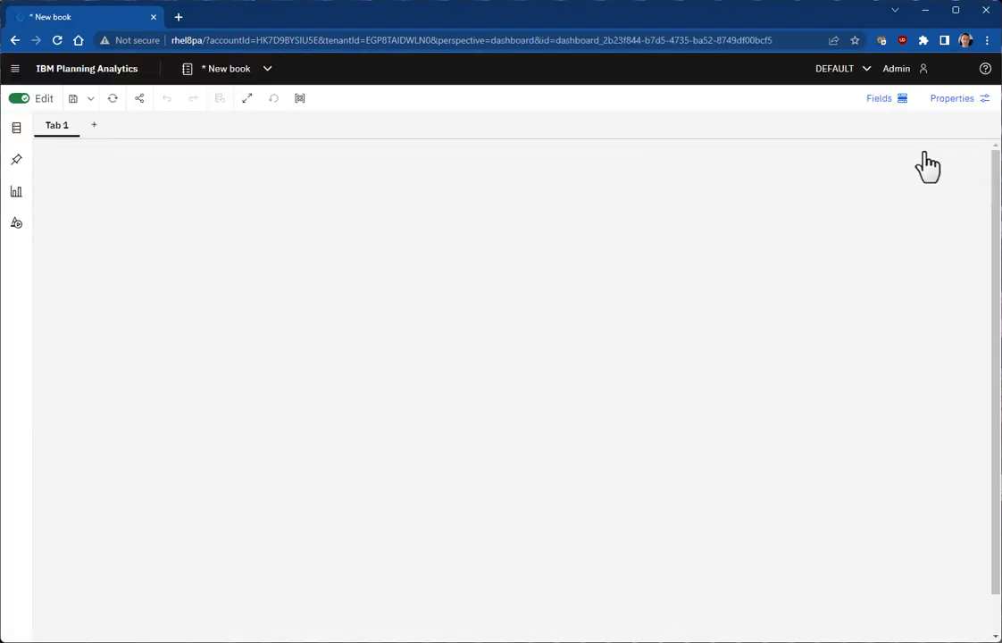
Step: Add the plan_BudgetPlan budget view from Planning Sample to Tab 1 and collapse the Data panel
left_click(18, 127)
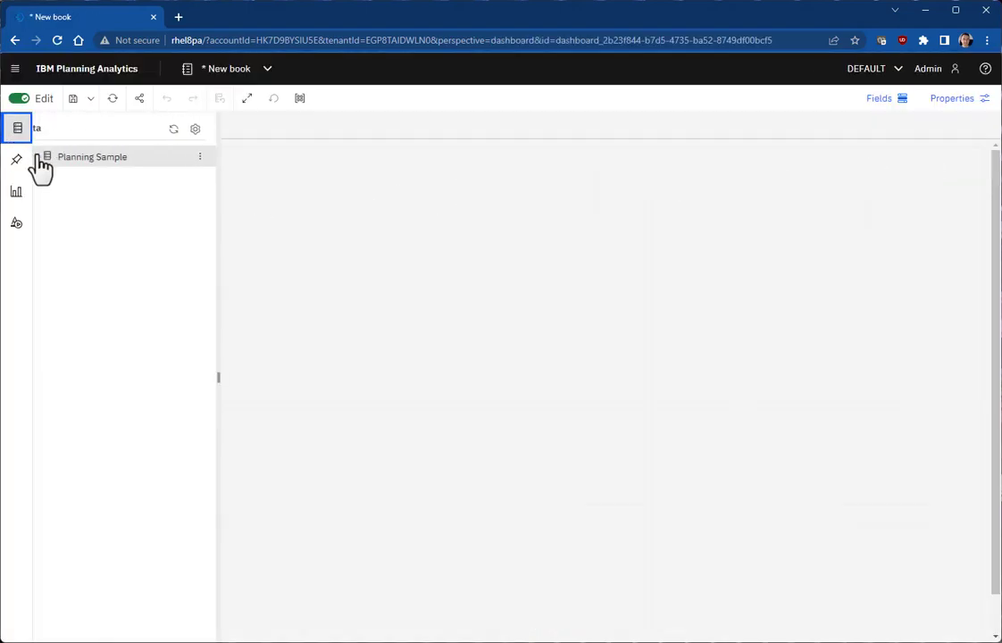
left_click(54, 157)
left_click(65, 199)
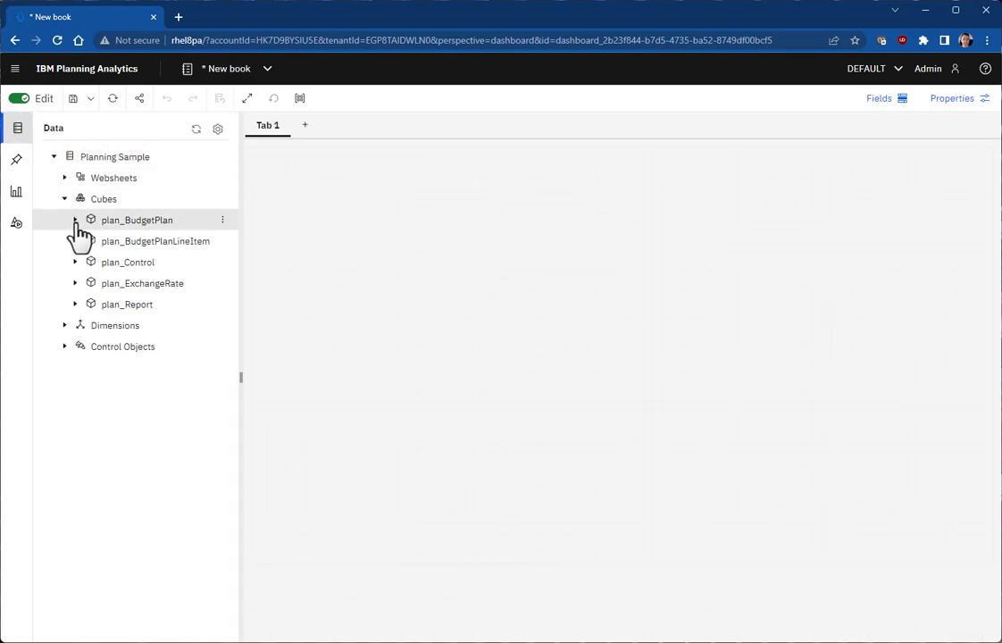
left_click(75, 220)
left_click(86, 262)
left_click(211, 304)
left_click(201, 317)
left_click(16, 154)
Step: Shift the crosstab right, then drag out the UK selector, widen it and park it top-left
left_click_drag(362, 177, 571, 175)
left_click_drag(423, 211, 74, 209)
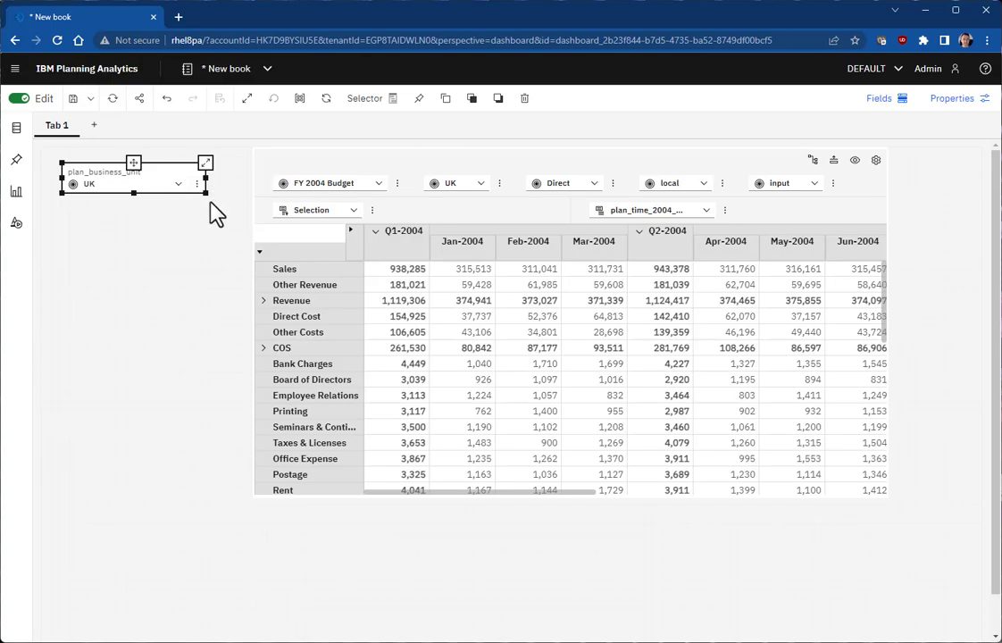
left_click_drag(207, 196, 235, 229)
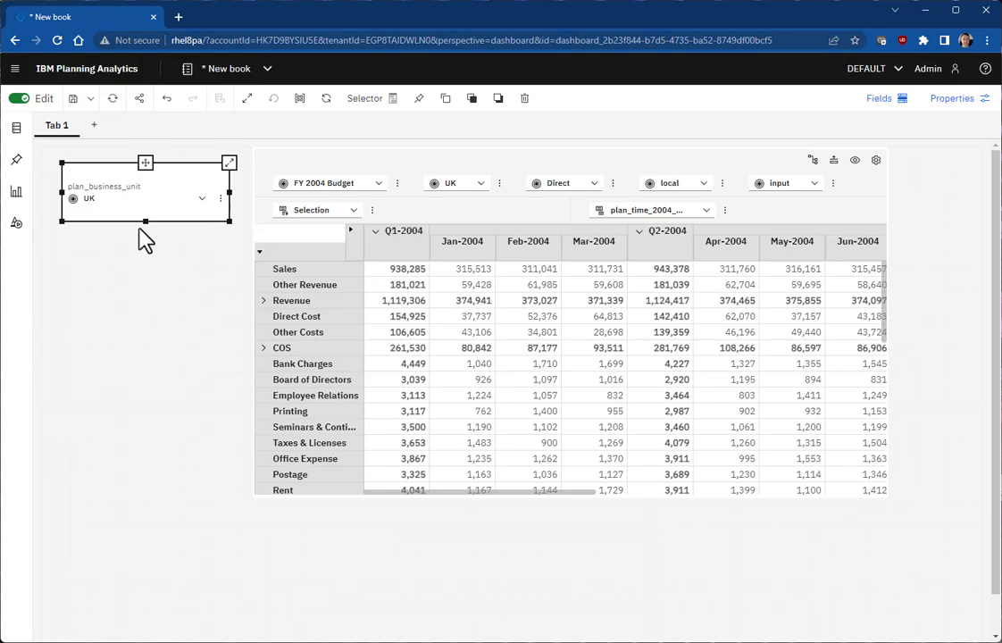
left_click_drag(145, 162, 124, 148)
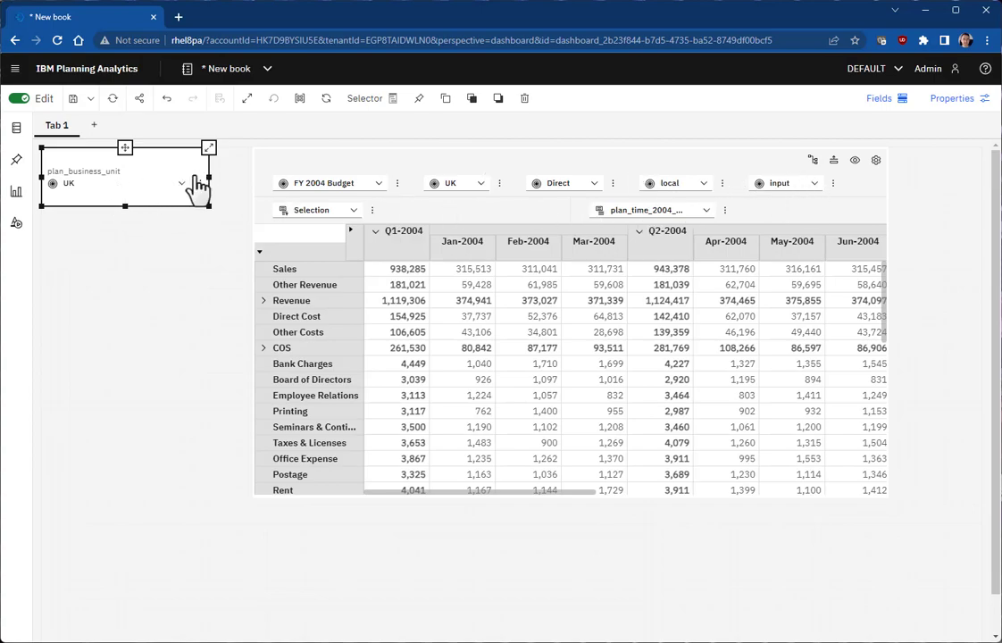
Step: Turn on the selector widget's title and enter 'My Selector'
left_click(949, 114)
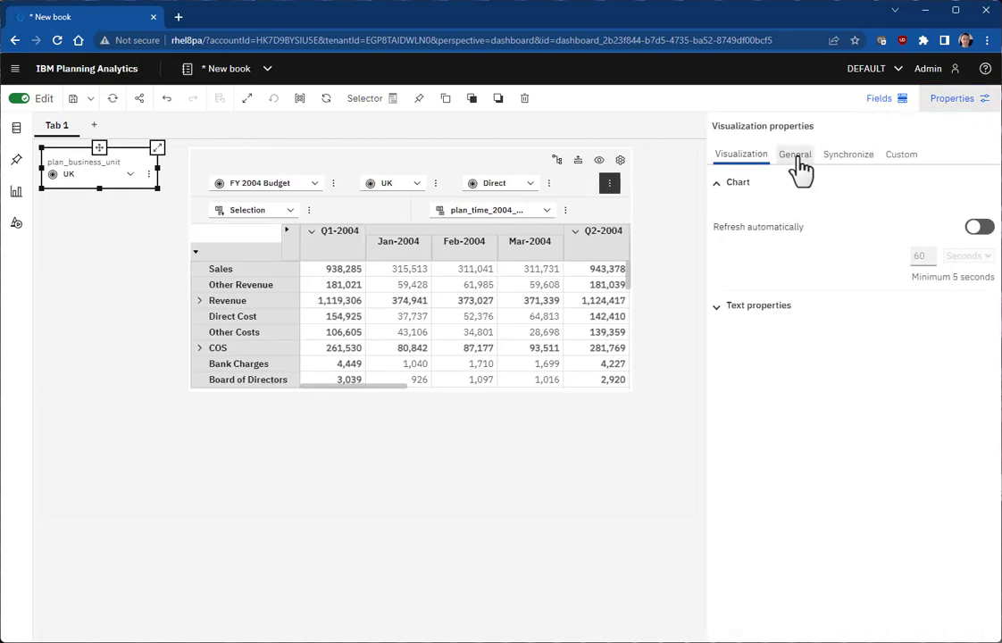
left_click(800, 166)
left_click(760, 183)
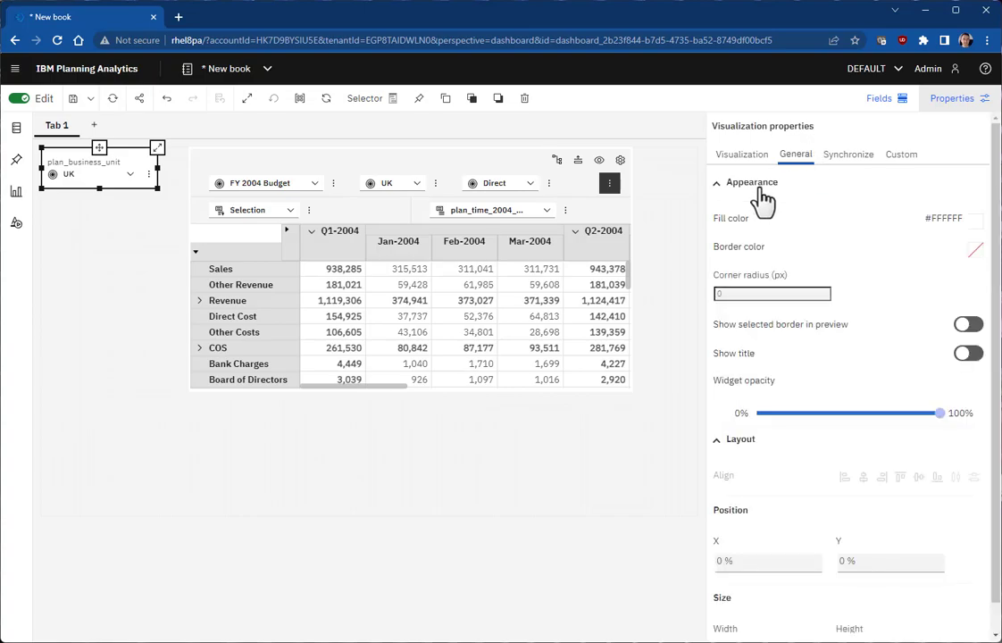
left_click(965, 355)
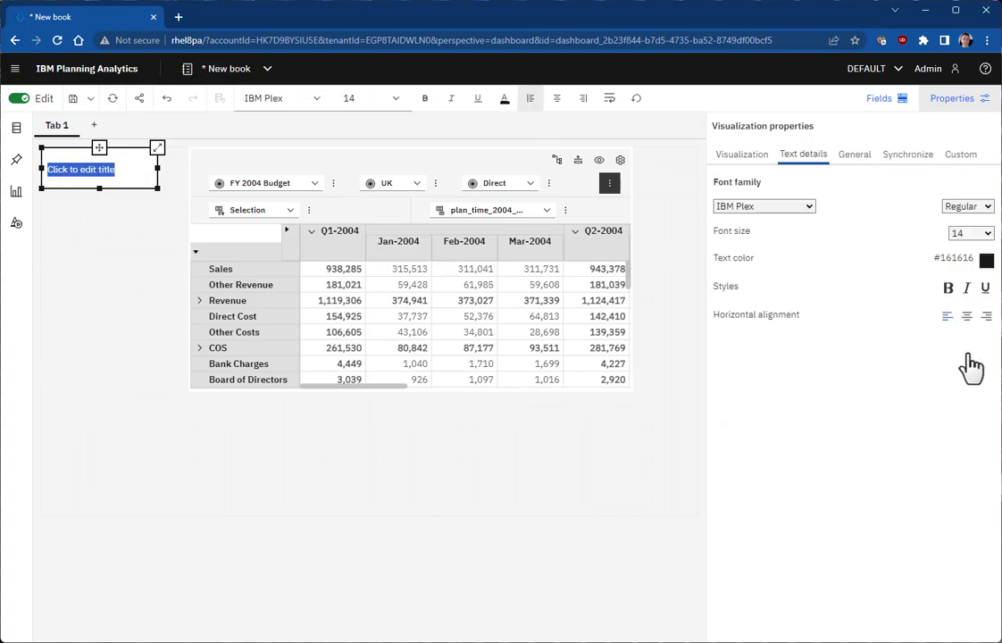
type("My Selector")
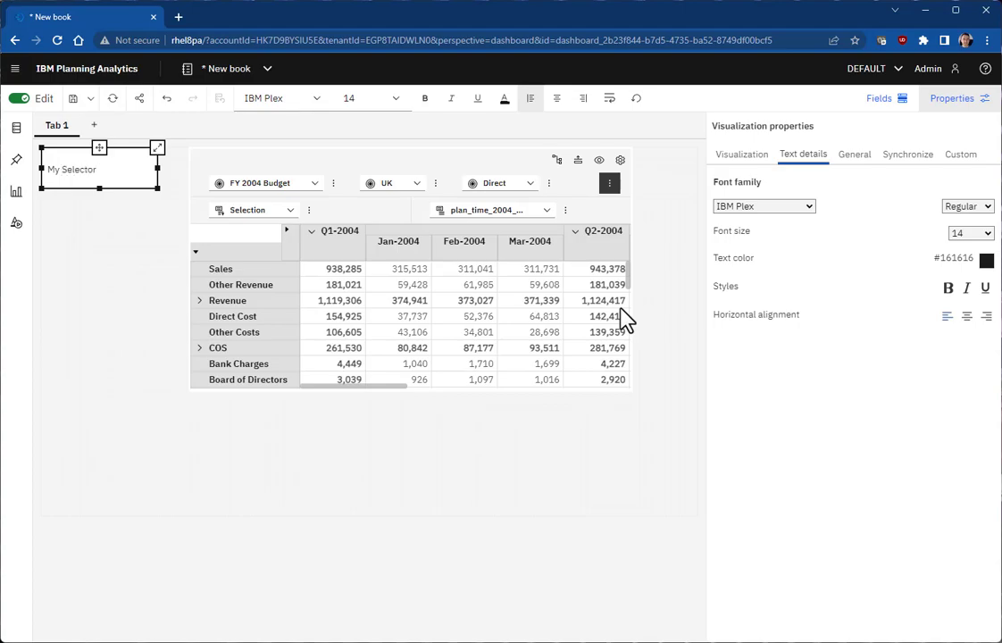
Step: Format the title in Cherry Cream Soda, blue #0043CE, centre-aligned
key("ctrl+a")
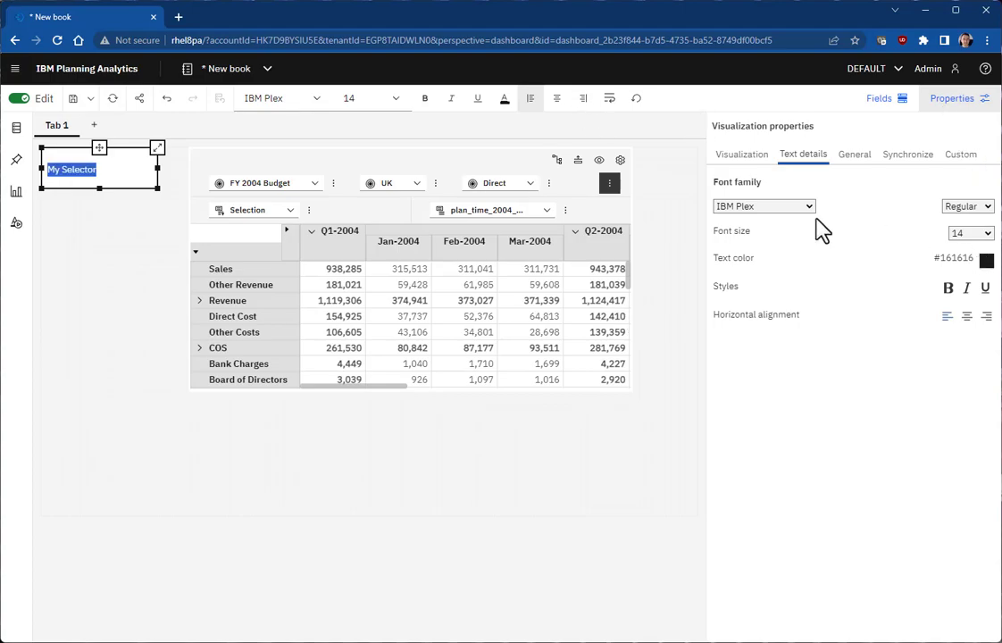
left_click(809, 207)
left_click(779, 232)
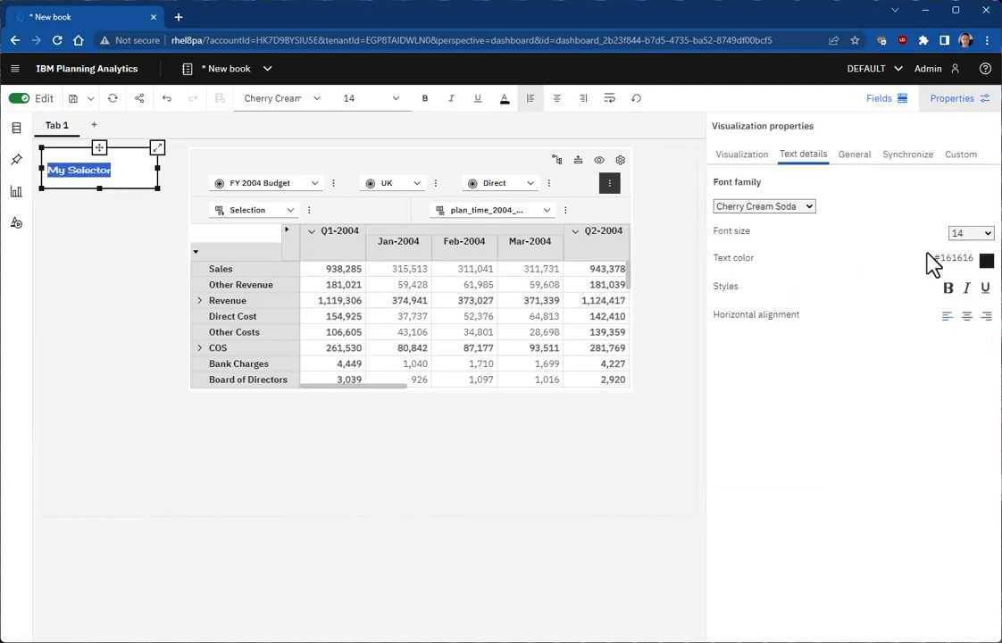
left_click(987, 261)
left_click(927, 290)
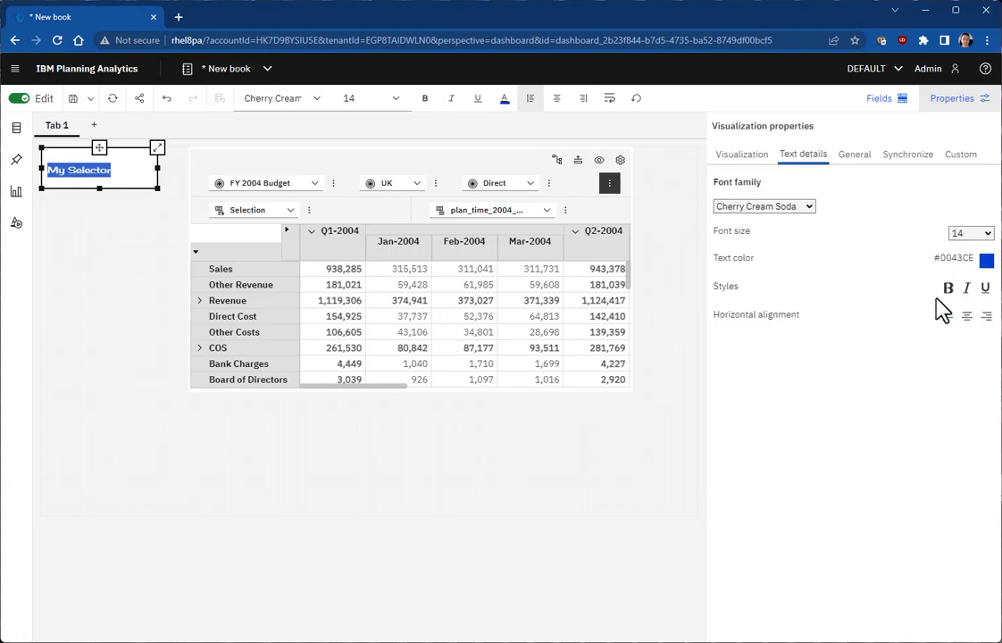
left_click(967, 317)
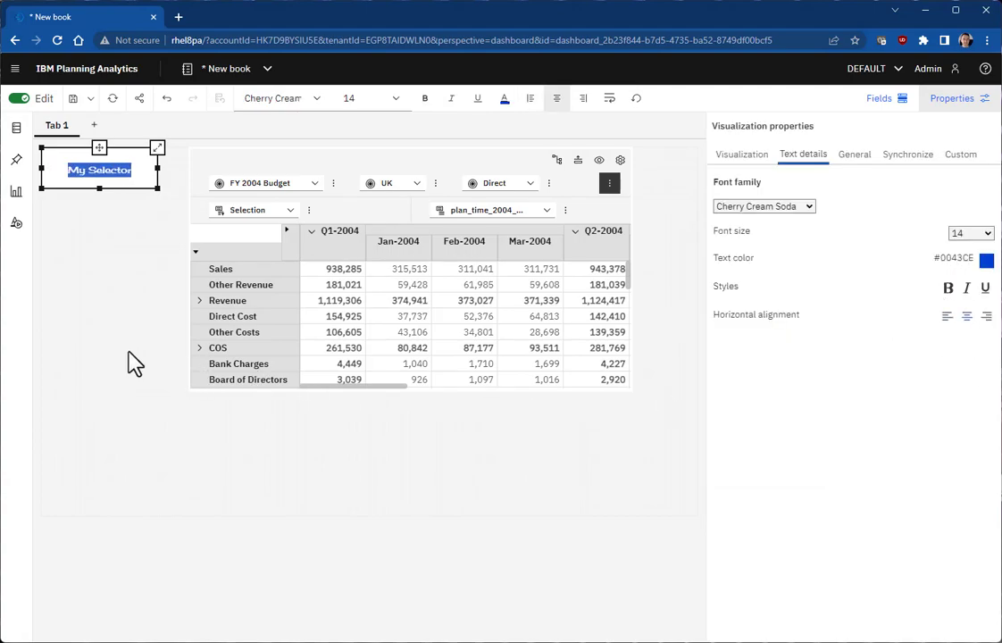
left_click(134, 364)
left_click(97, 186)
Step: Make the My Selector widget taller
left_click(97, 185)
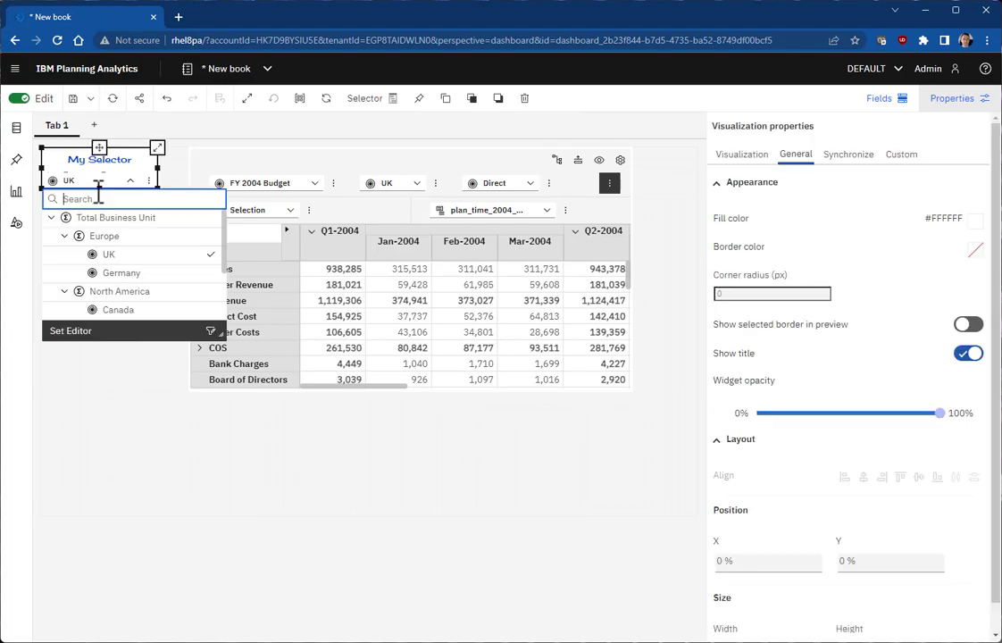
left_click_drag(100, 190, 96, 220)
left_click(75, 373)
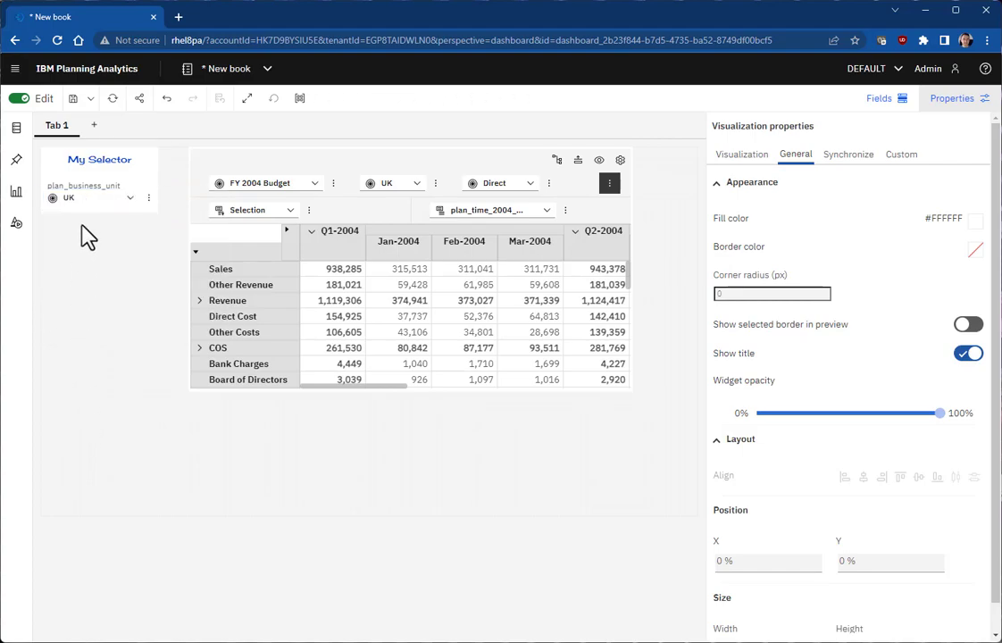
left_click(102, 166)
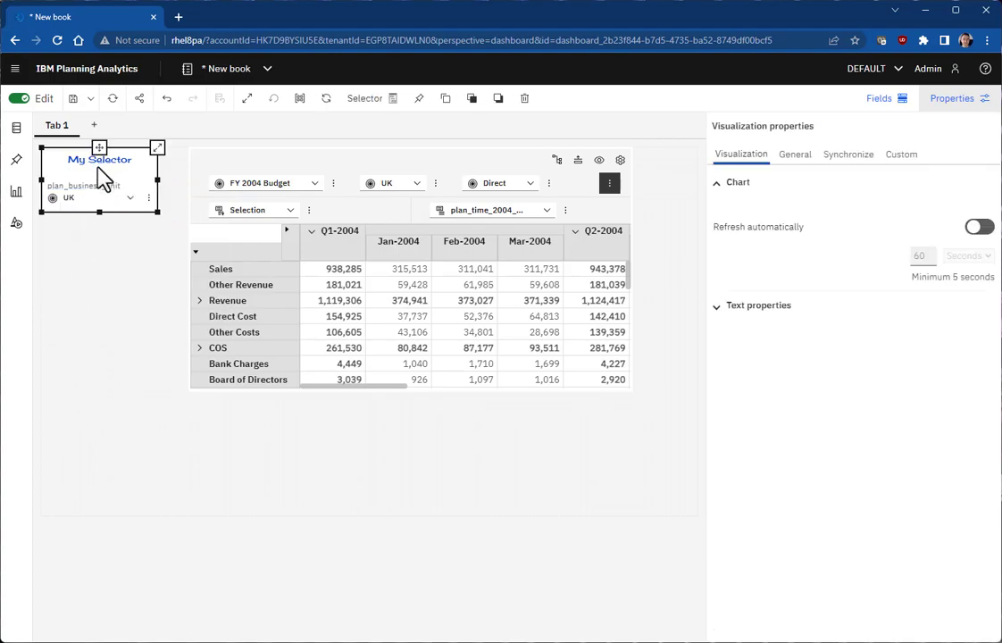
Step: Give My Selector a red #DA1E28 border and green #42BE65 fill, then widen it
left_click(796, 158)
left_click(732, 186)
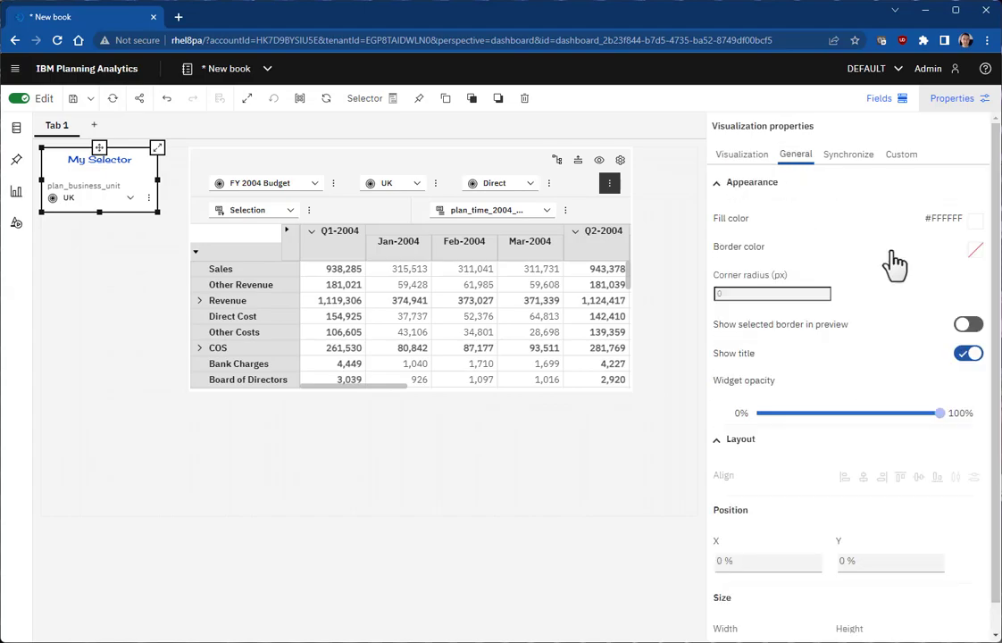
left_click(974, 251)
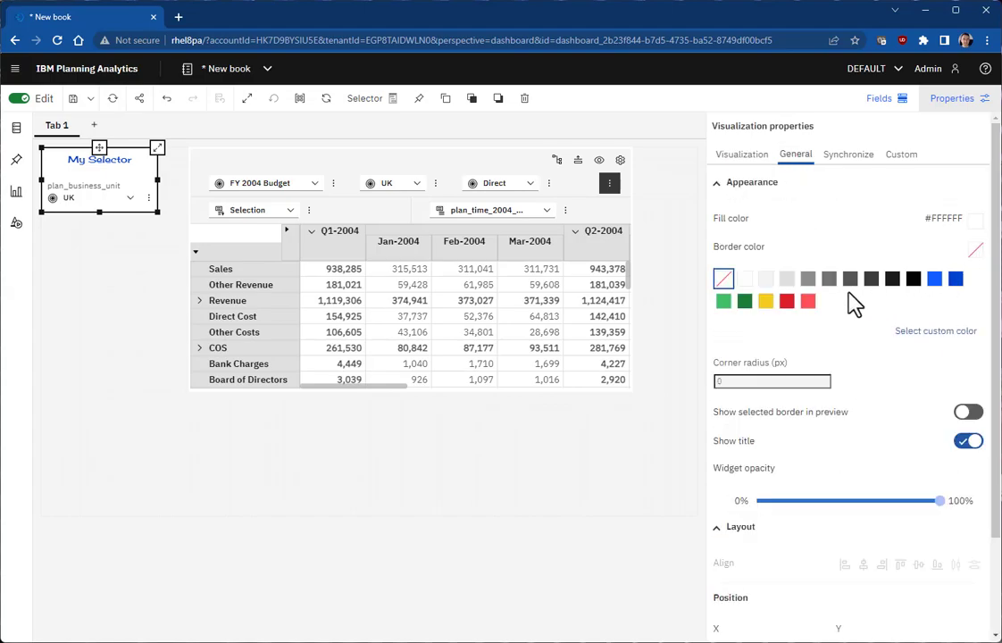
left_click(786, 301)
left_click(976, 218)
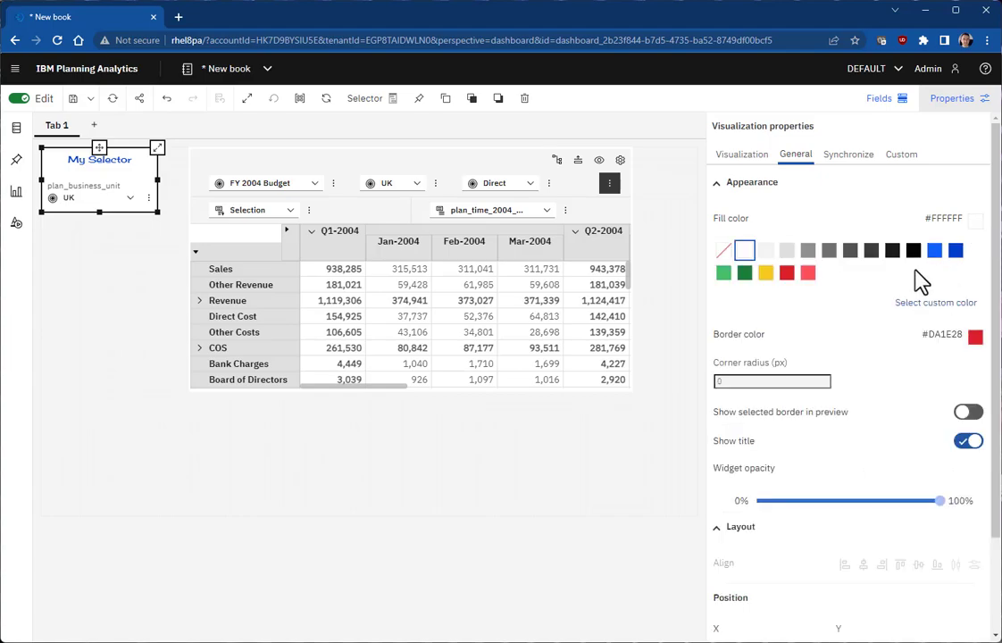
left_click(724, 273)
left_click(134, 429)
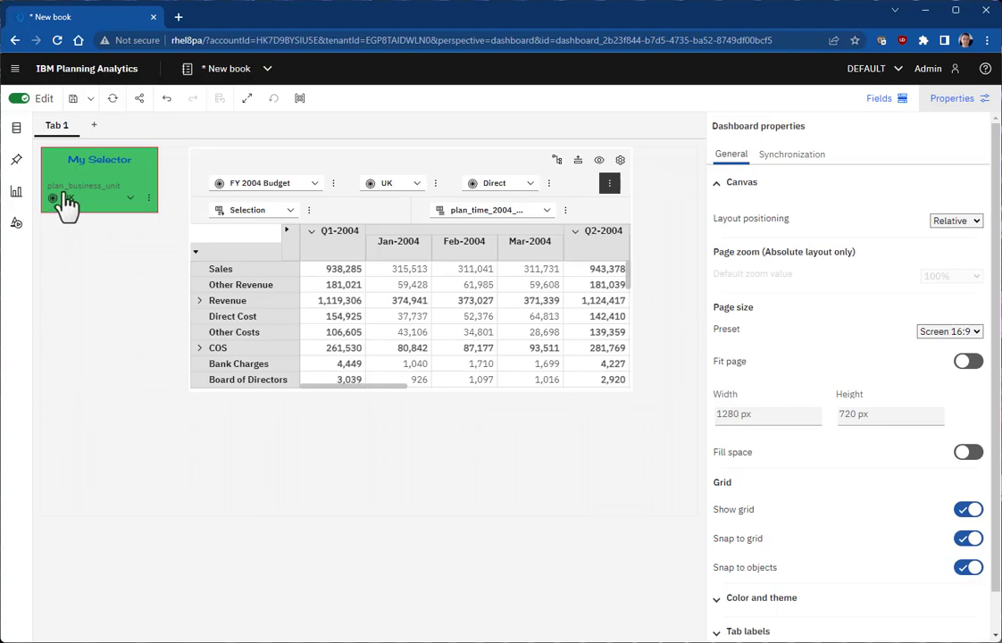
left_click(145, 175)
left_click_drag(159, 179, 180, 183)
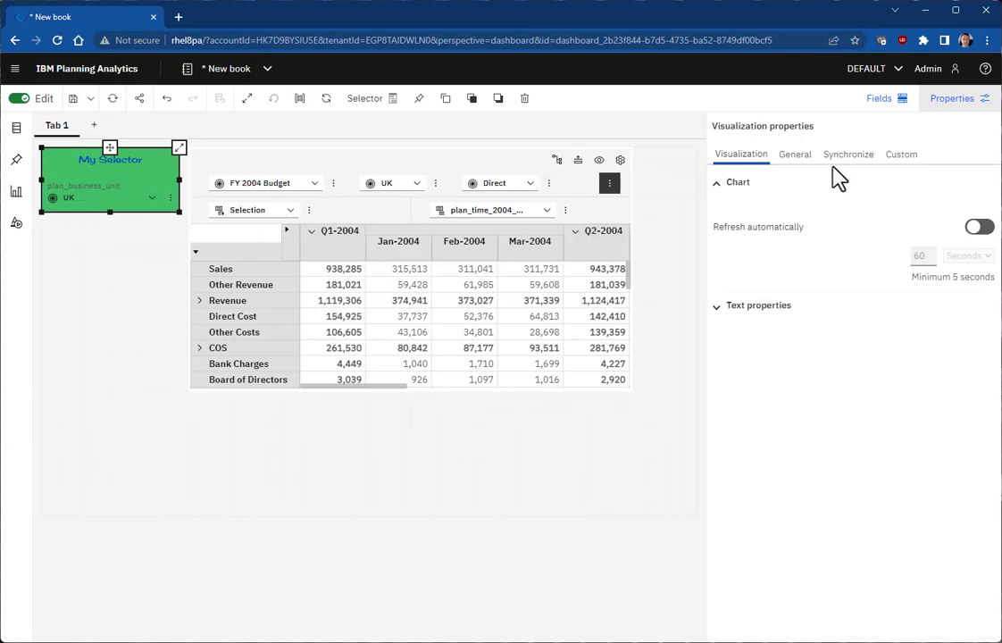
Step: Hide the plan_business_unit header and shorten My Selector to 21.14% by 14.47%
left_click(902, 157)
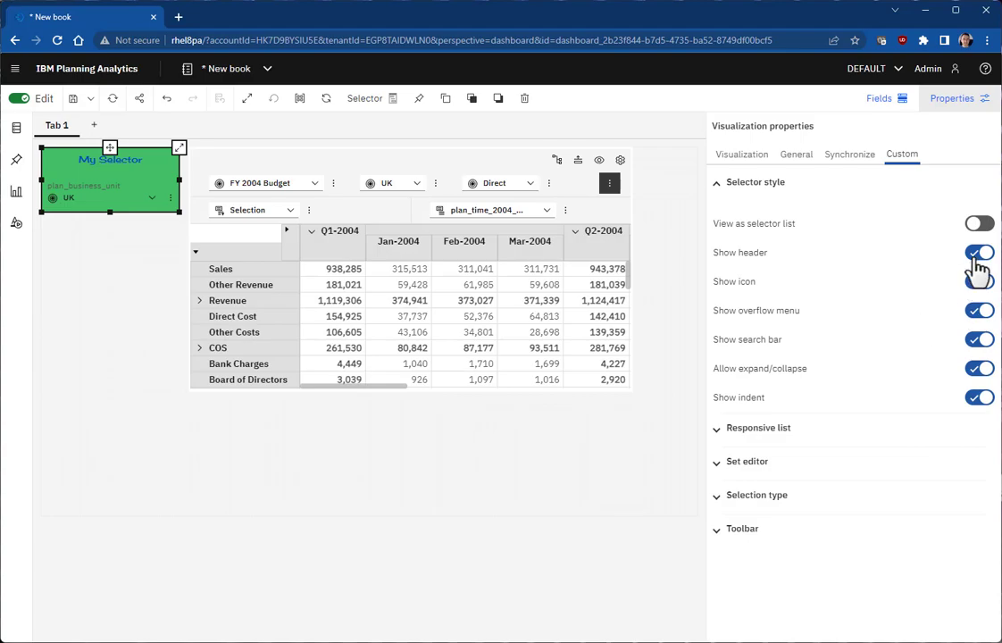
left_click(980, 257)
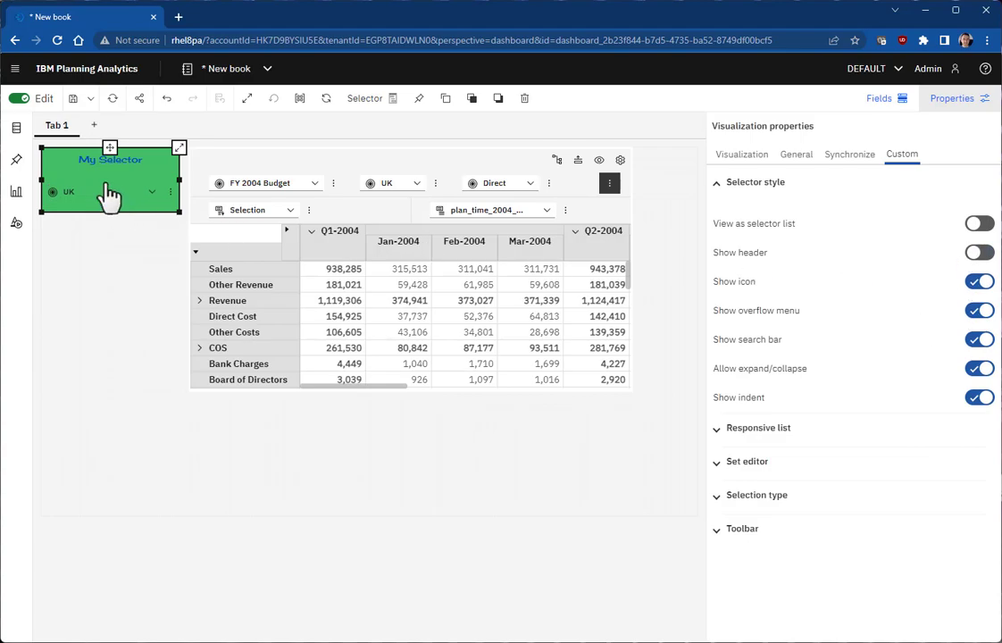
left_click_drag(111, 212, 111, 198)
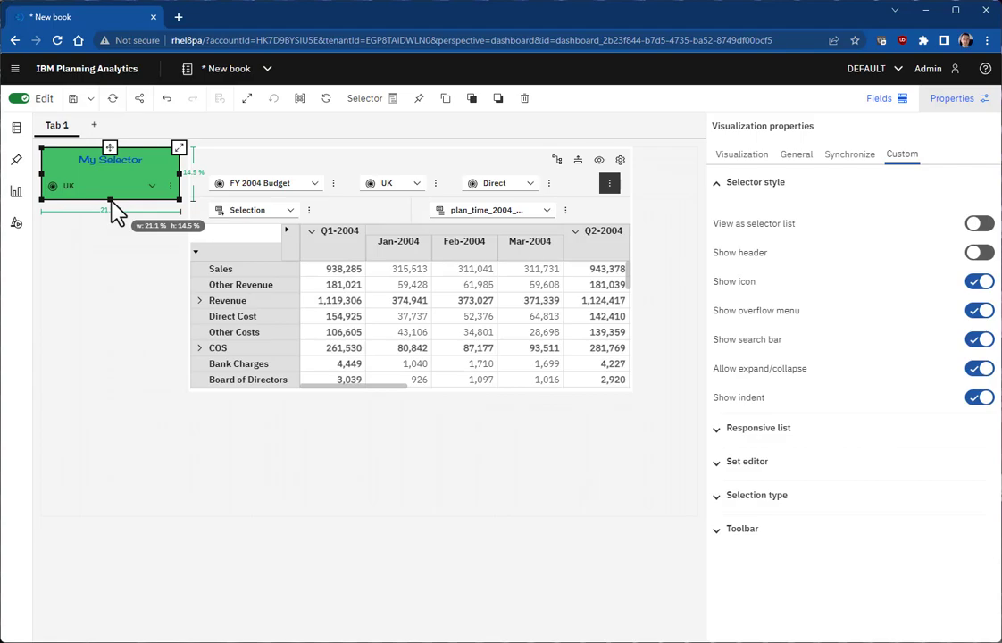
left_click(106, 262)
left_click(152, 188)
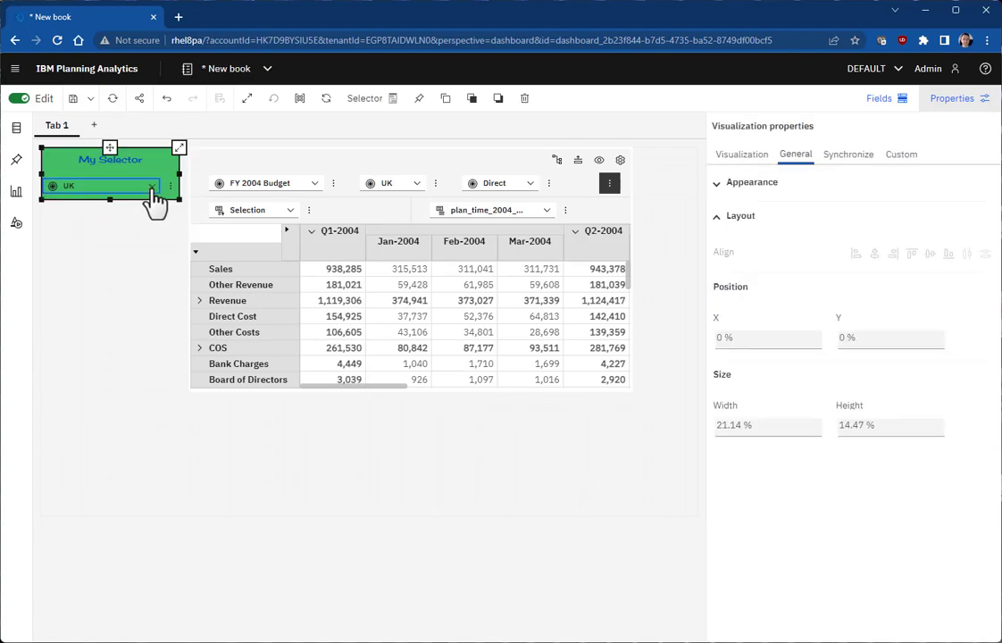
left_click(152, 190)
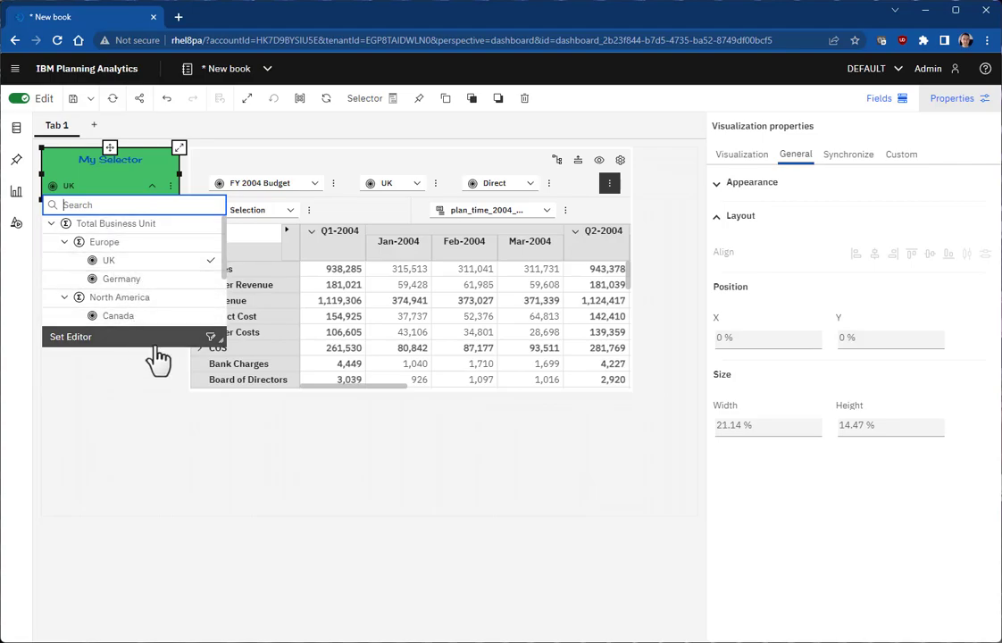
left_click(443, 195)
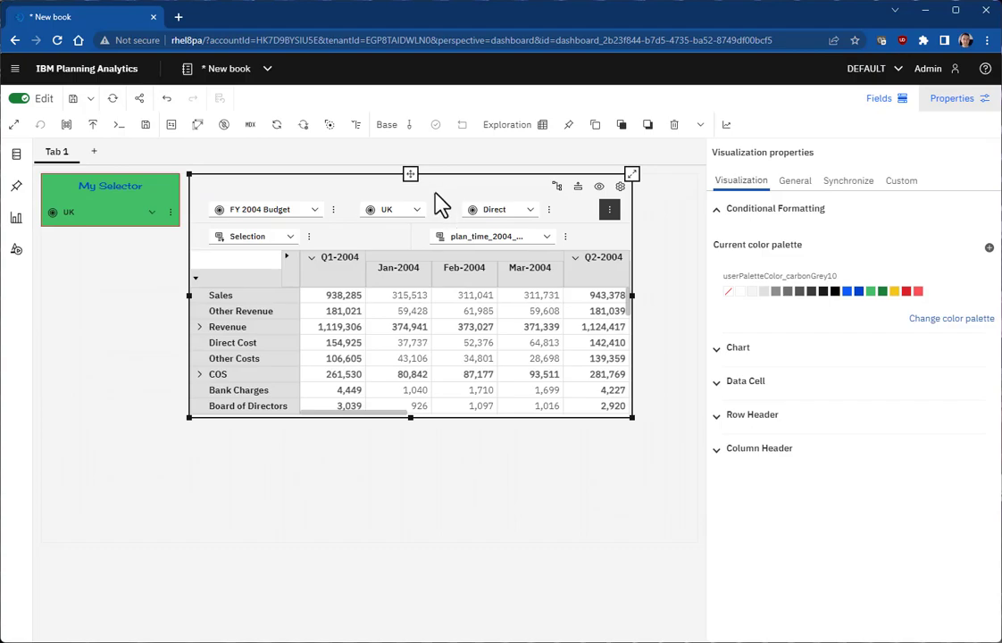
left_click(417, 188)
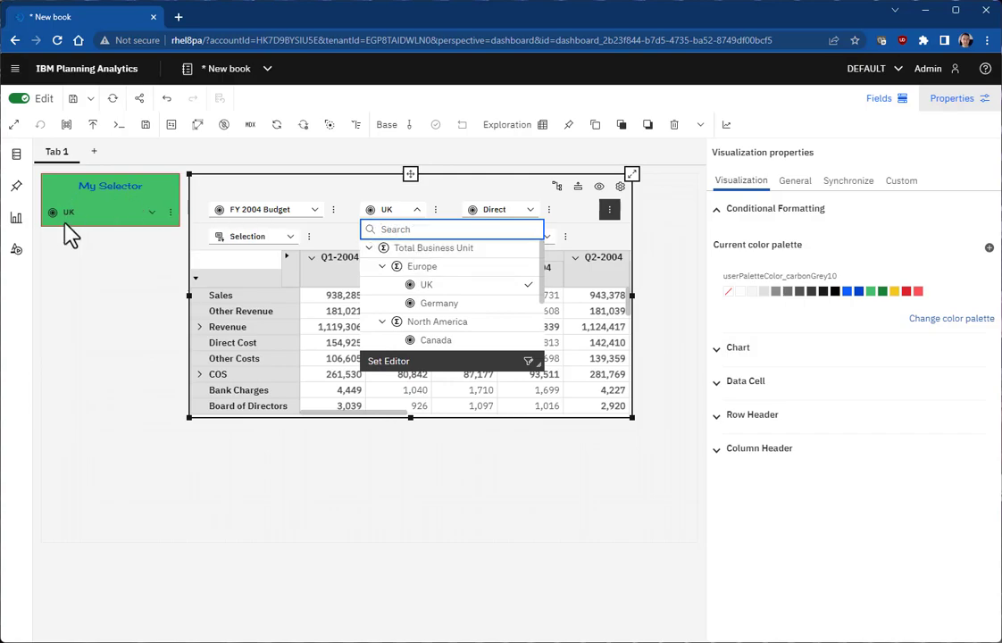
left_click(172, 221)
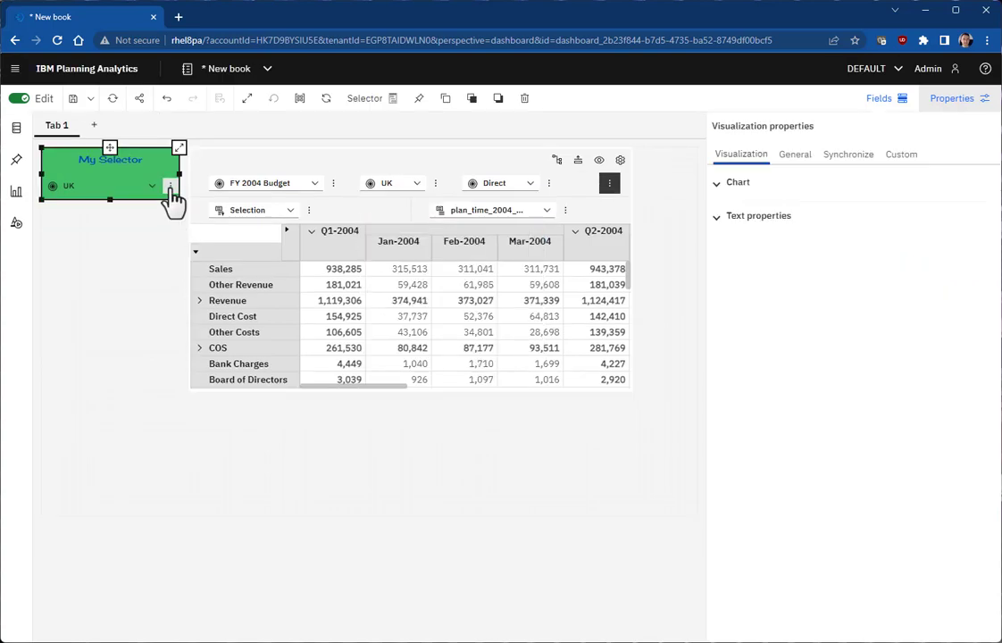
left_click(171, 195)
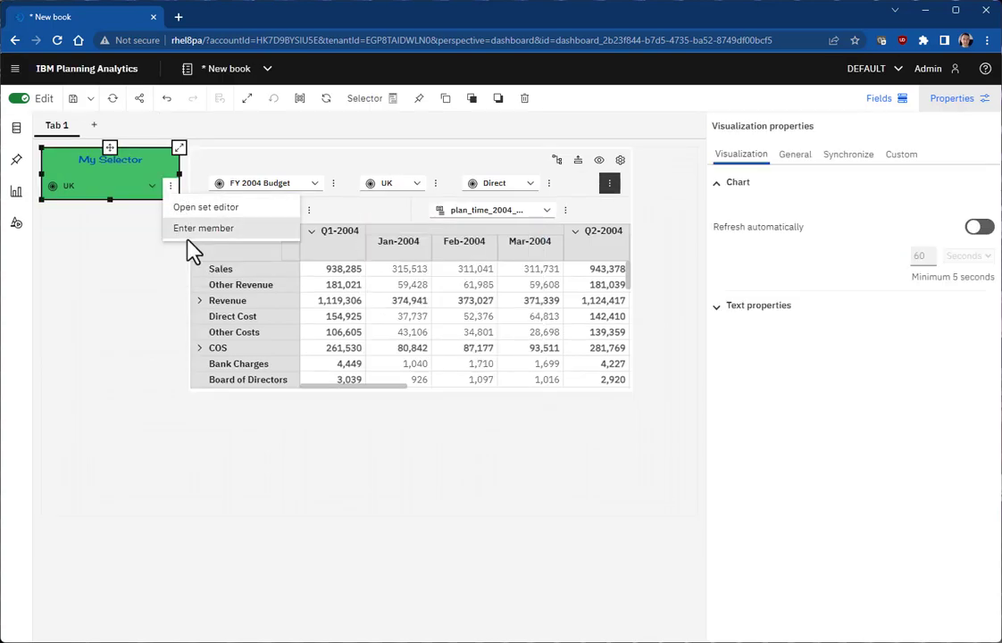
left_click(438, 190)
left_click(436, 211)
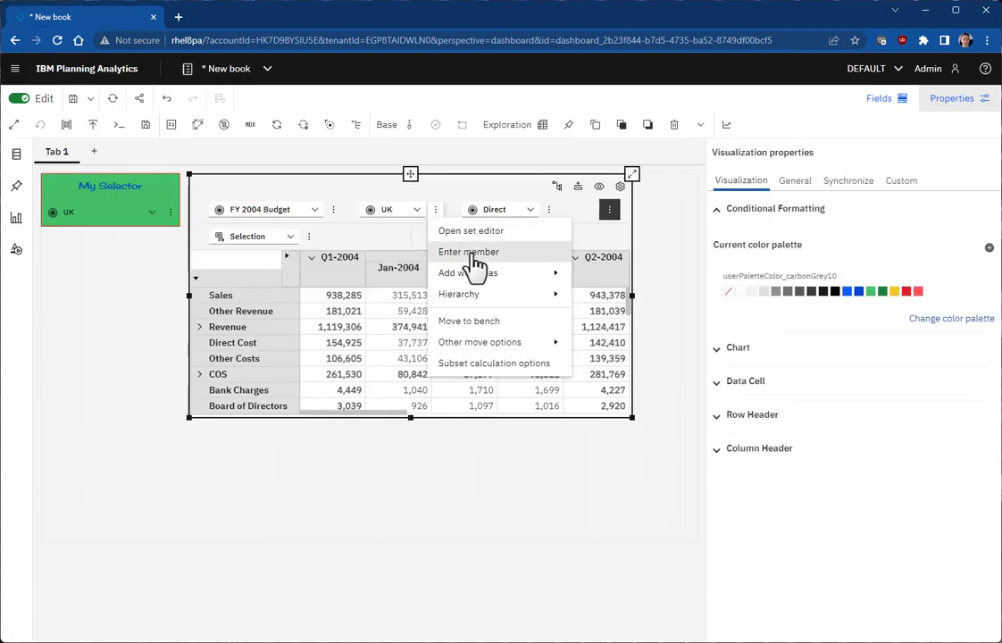
key("Escape")
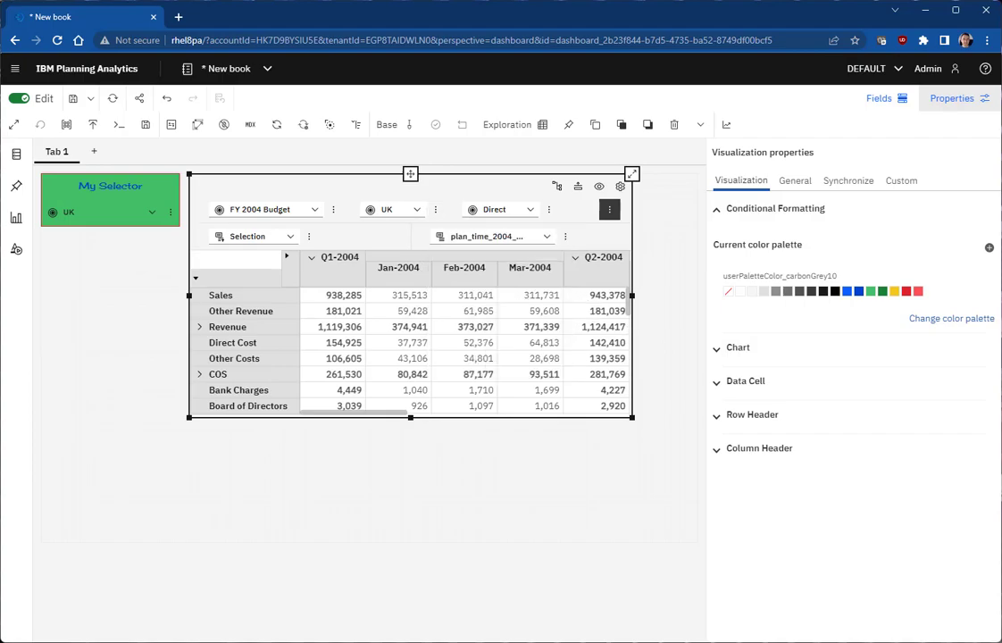
left_click(165, 188)
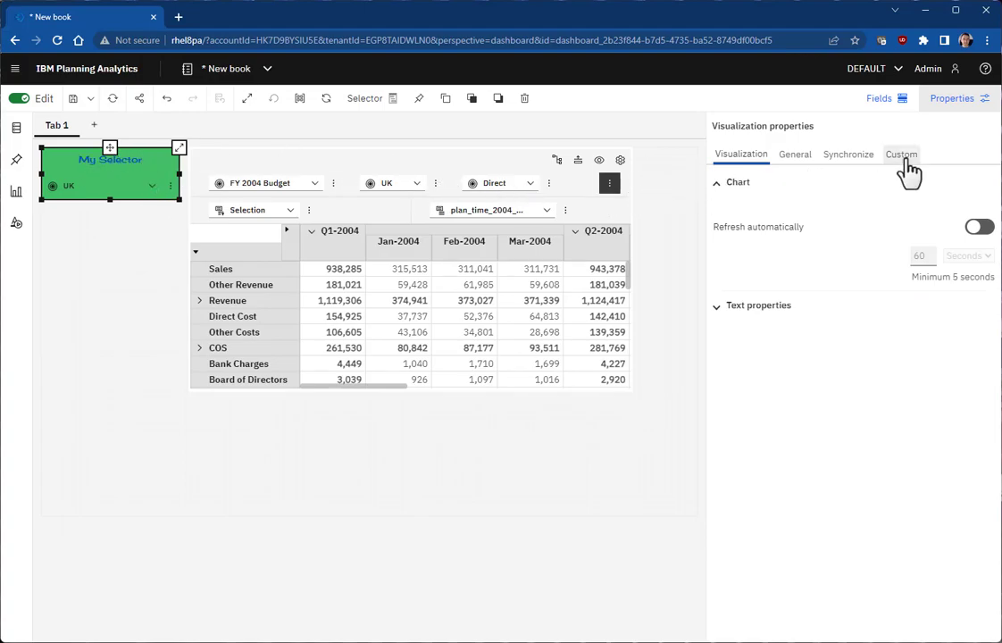
Step: Switch off My Selector's overflow menu in Selector style and check its member dropdown
left_click(902, 156)
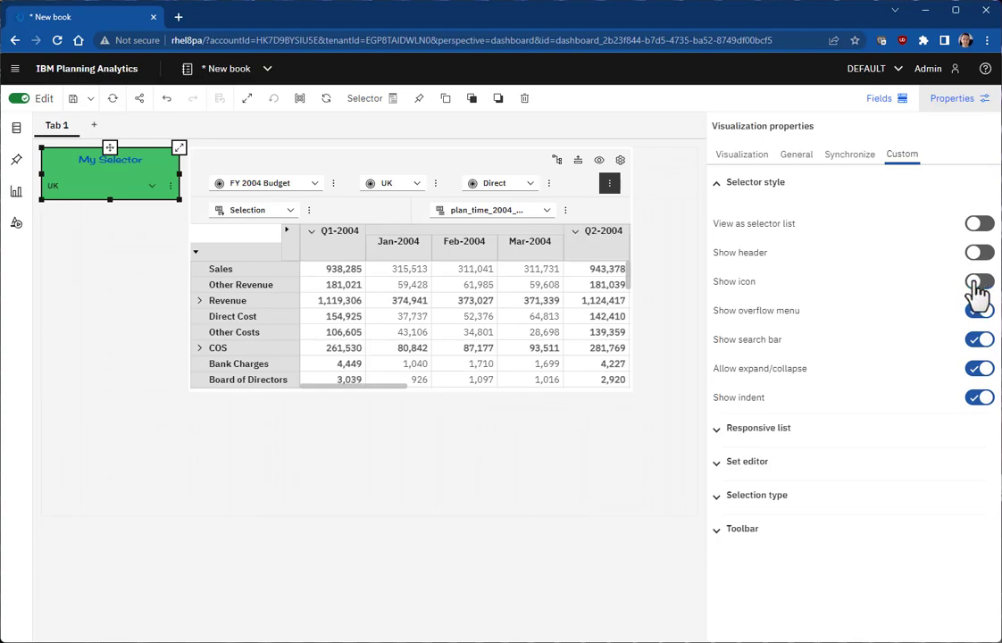
left_click(150, 188)
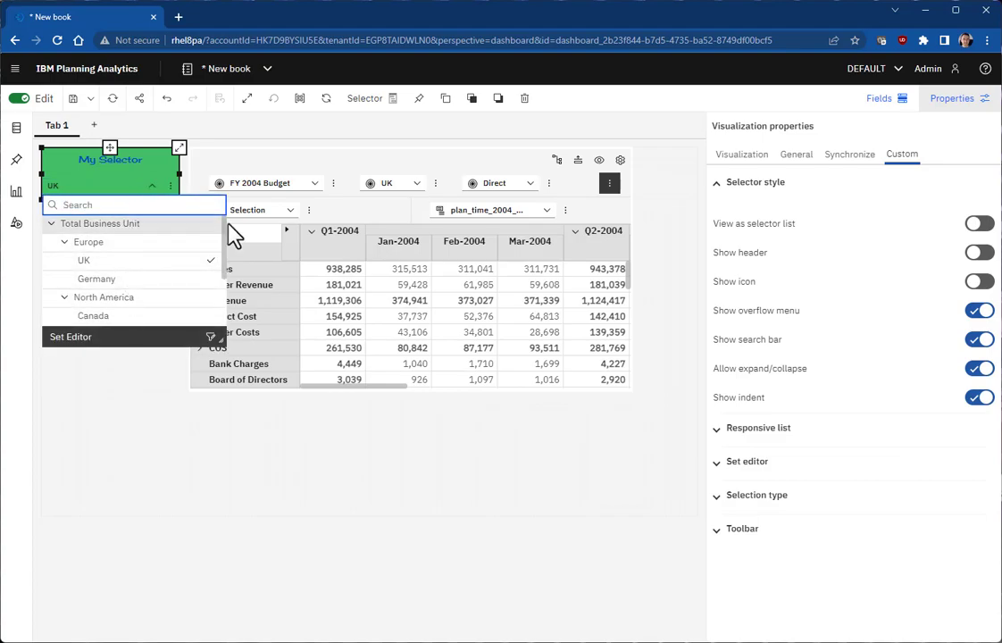
left_click(171, 187)
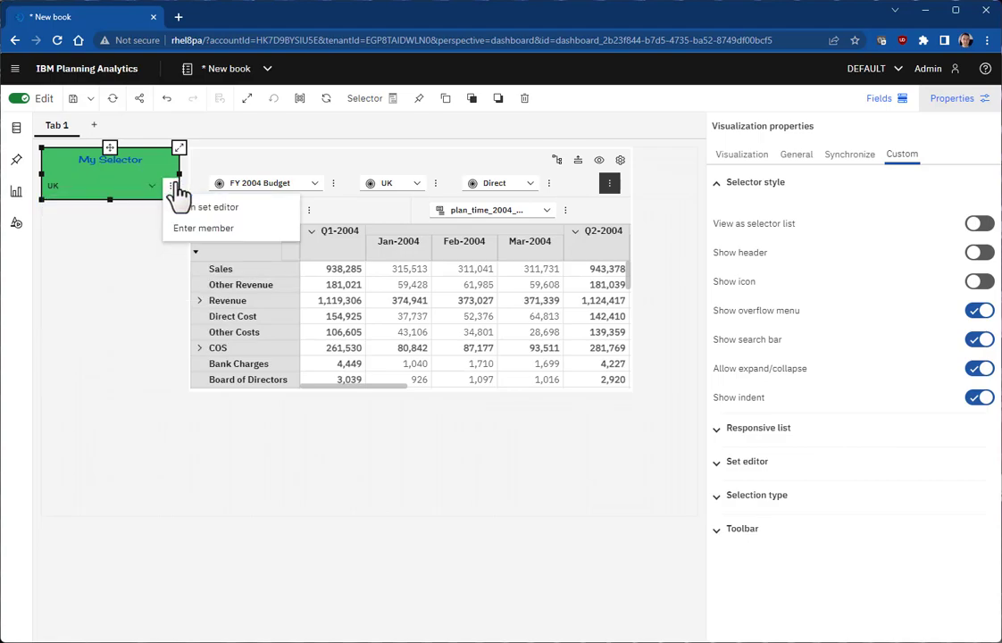
left_click(979, 311)
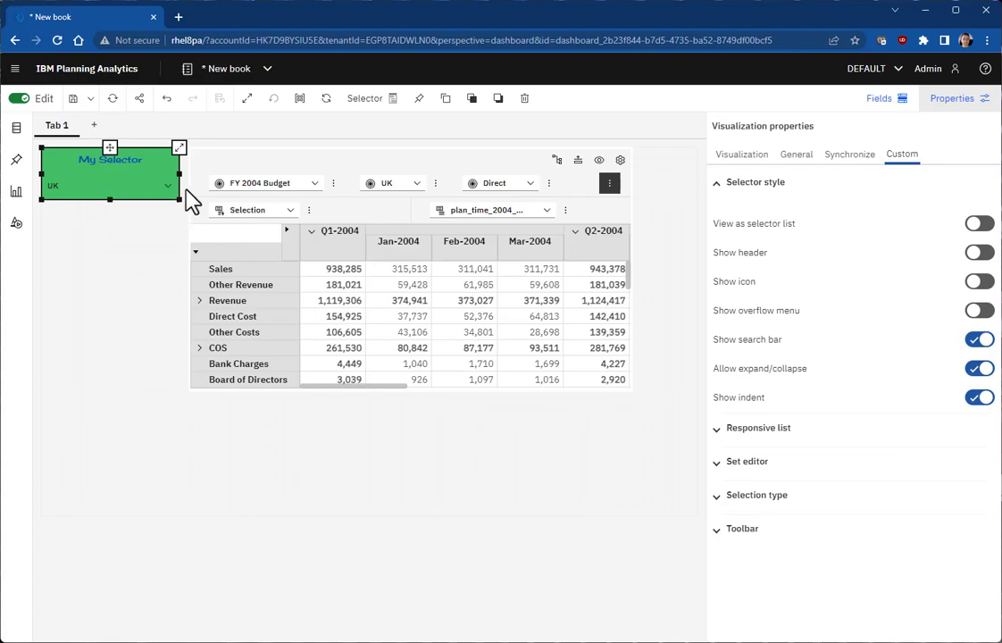
left_click(167, 190)
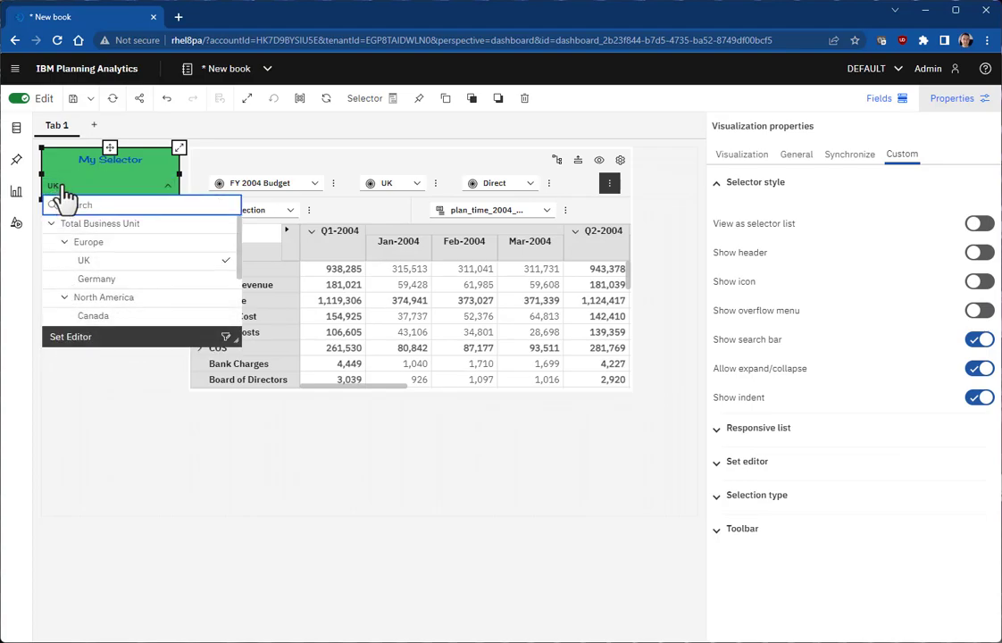
left_click(106, 438)
left_click(151, 167)
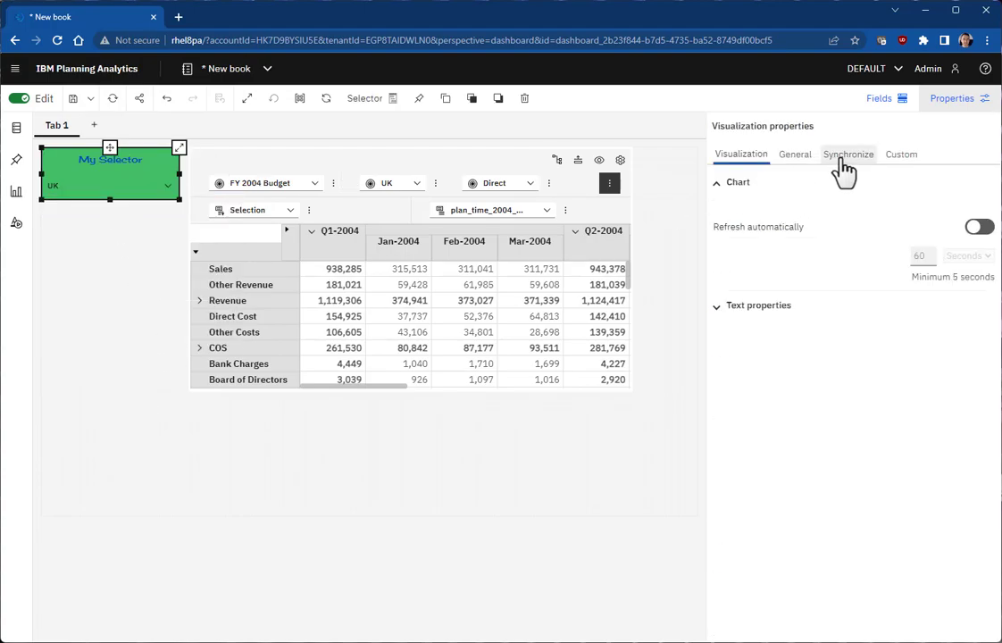
left_click(907, 160)
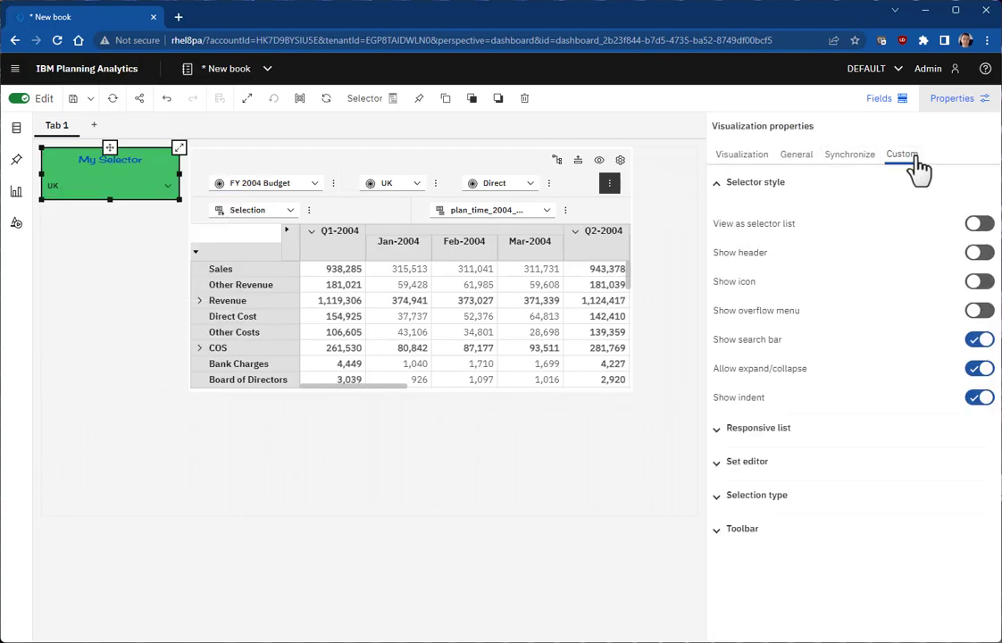
Step: Disable Set editor access for My Selector, test the overflow menu, then hide it again
left_click(753, 469)
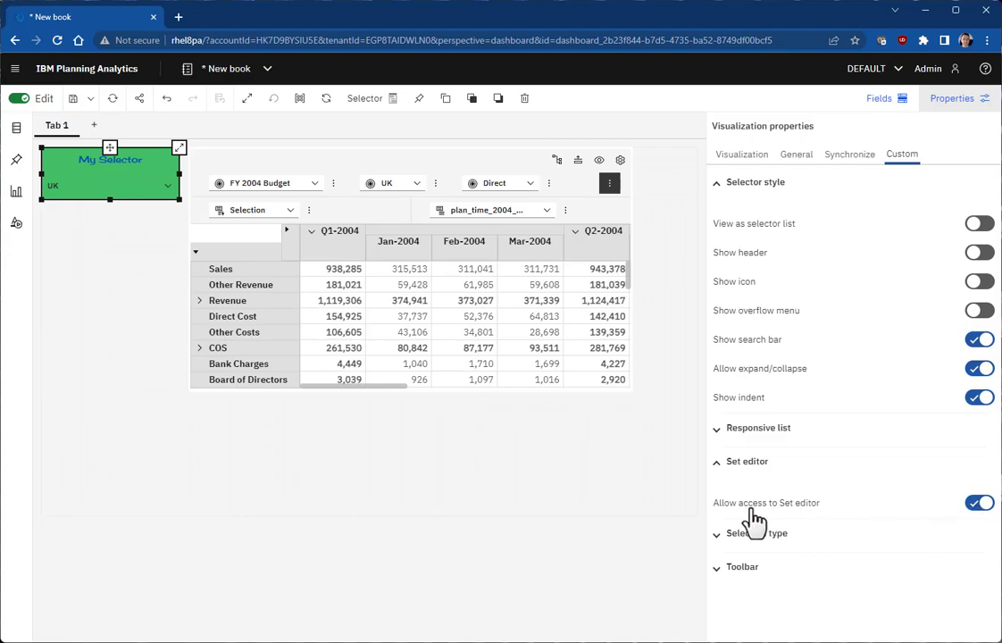
left_click(980, 504)
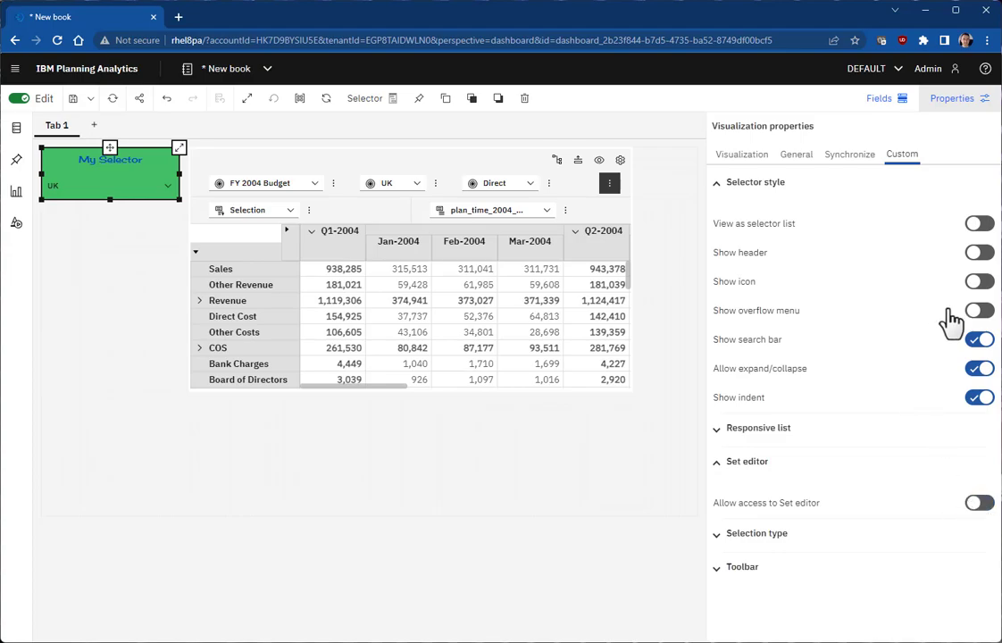
left_click(979, 312)
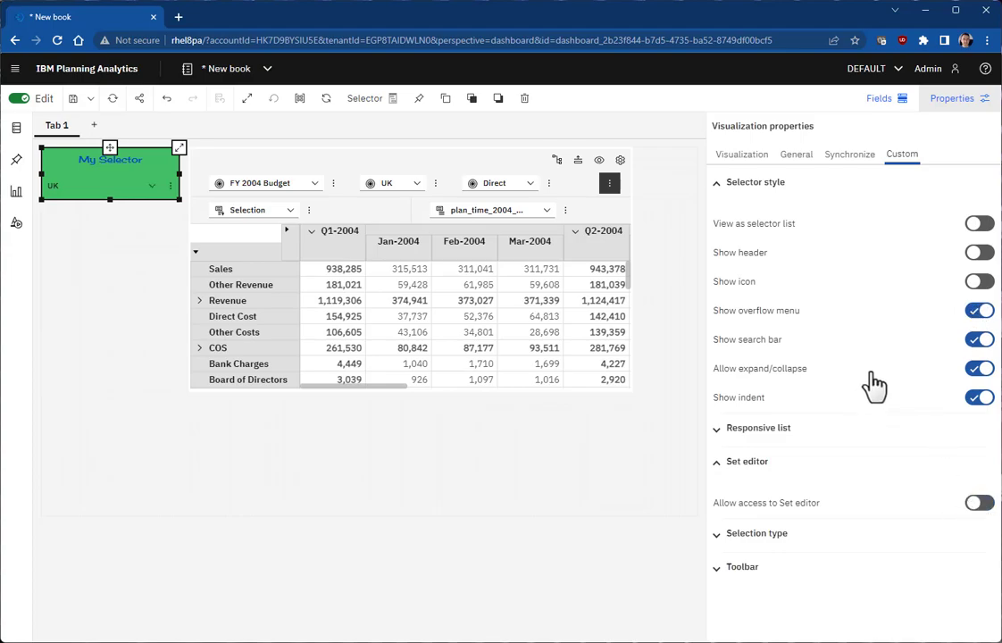
left_click(170, 190)
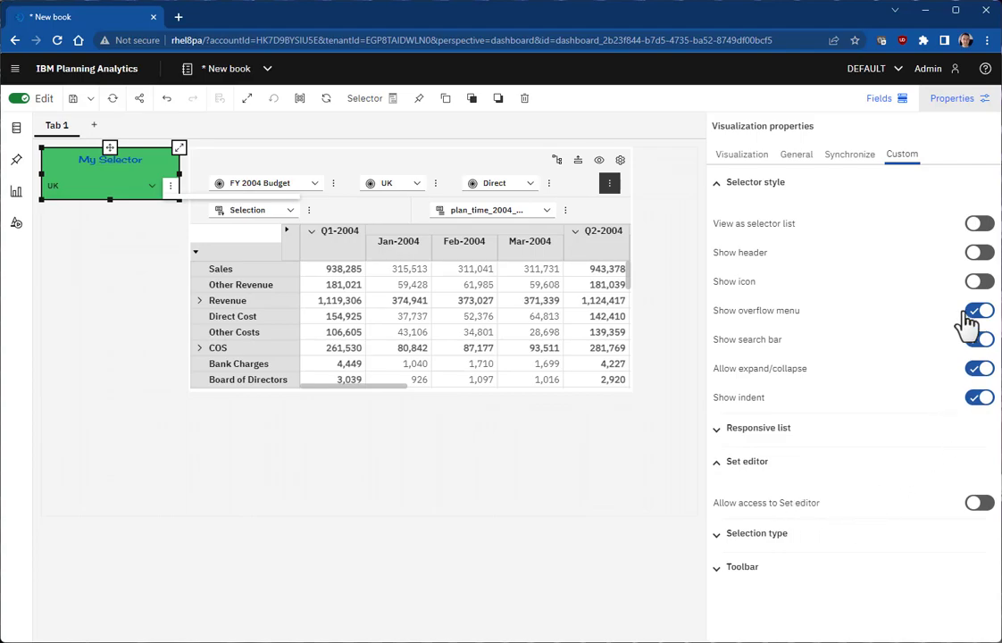
left_click(979, 311)
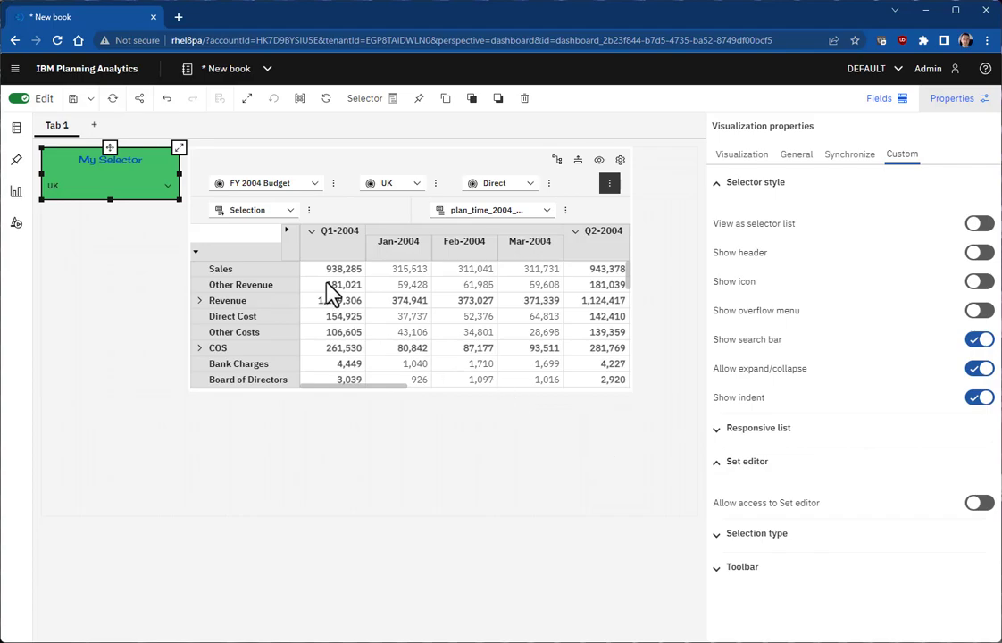
Step: Browse the selector's member list, then hide its search bar
left_click(169, 184)
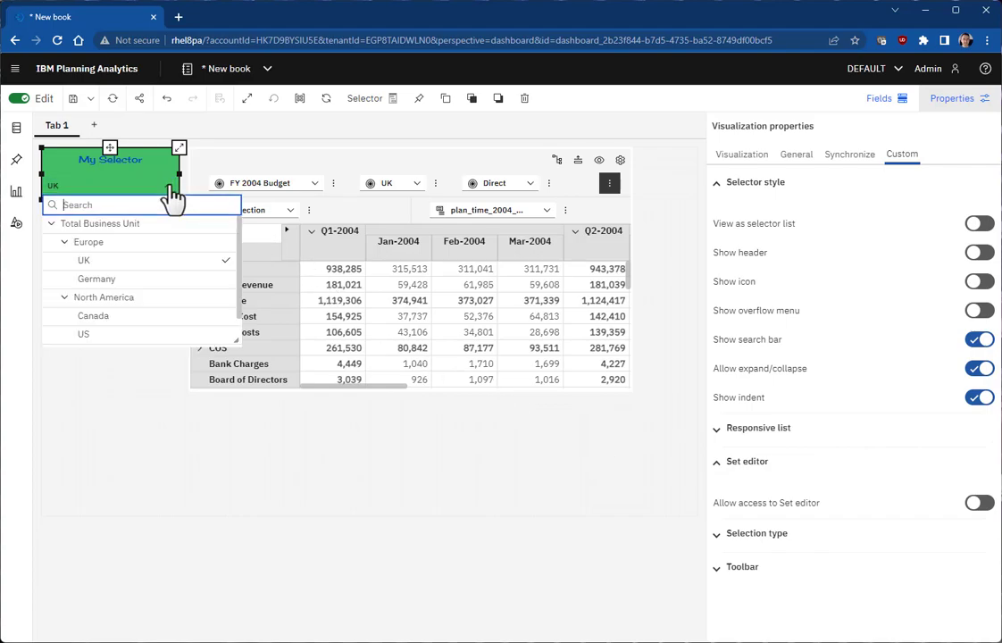
scroll(154, 268, "down", 3)
scroll(132, 326, "up", 3)
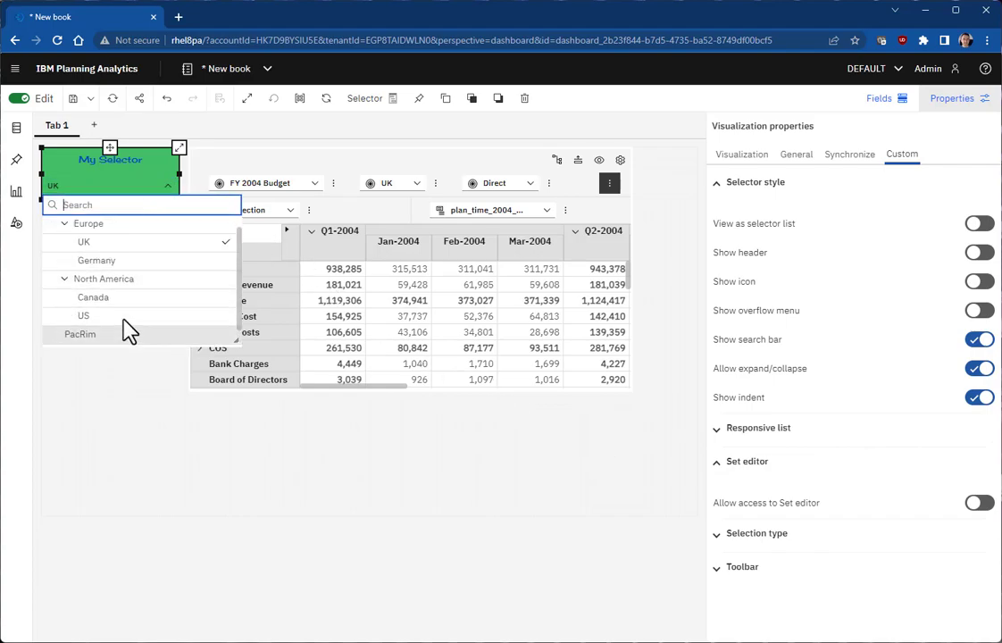
scroll(107, 268, "down", 2)
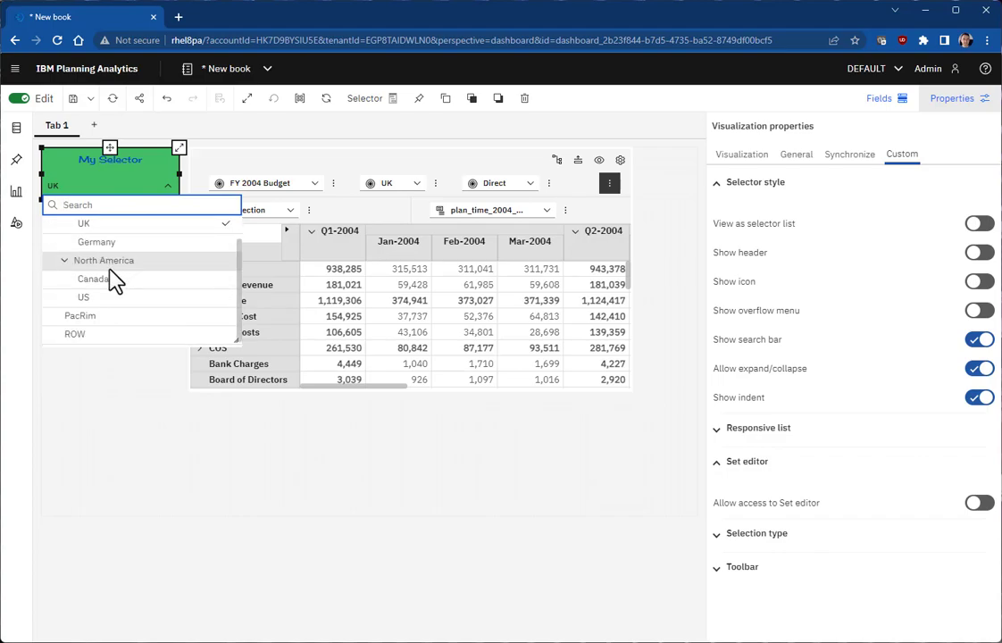
scroll(192, 277, "up", 1)
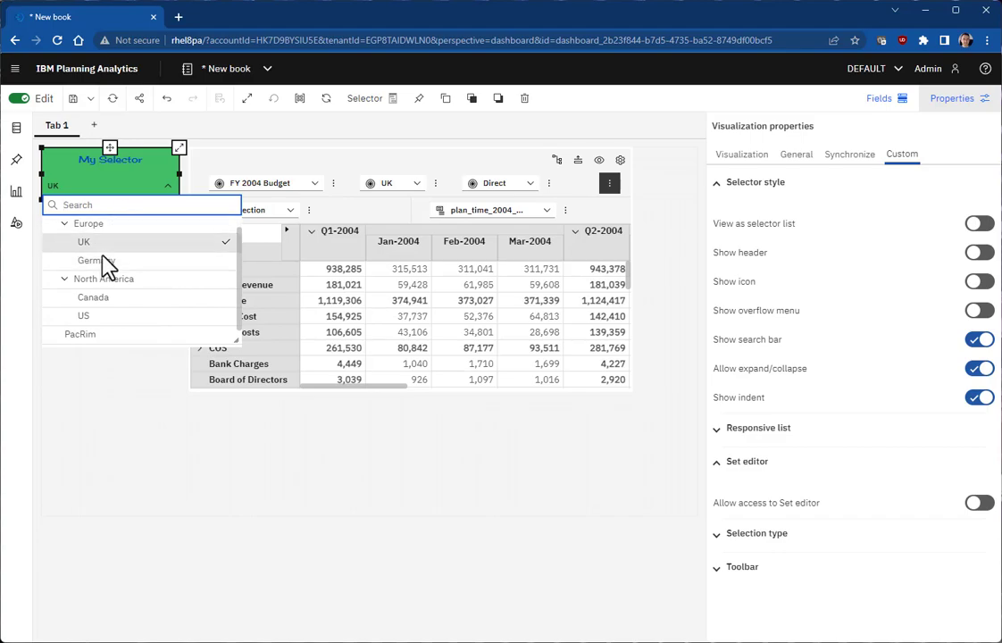
left_click(980, 341)
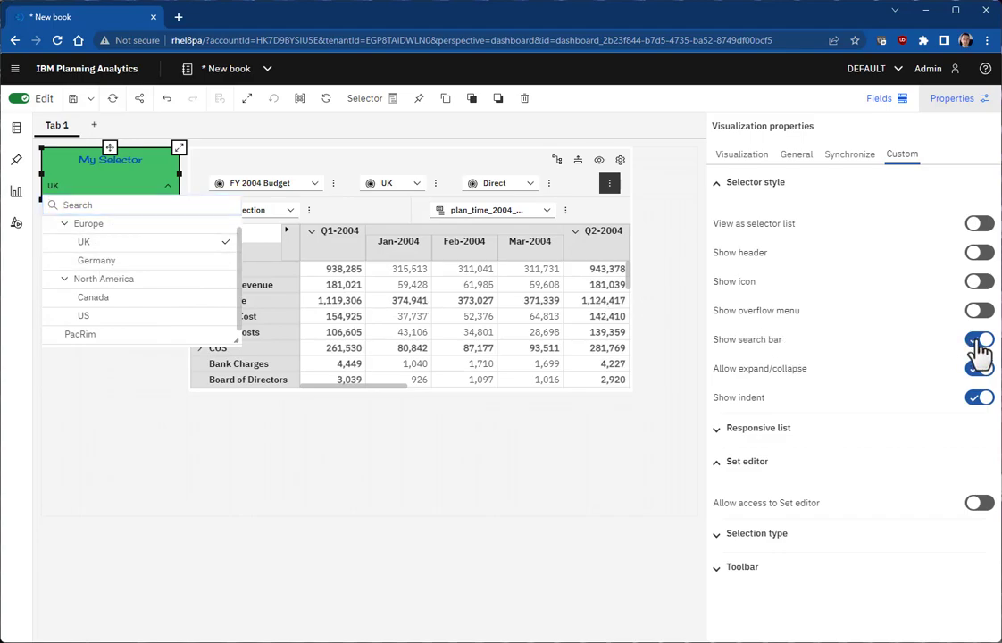
left_click(164, 198)
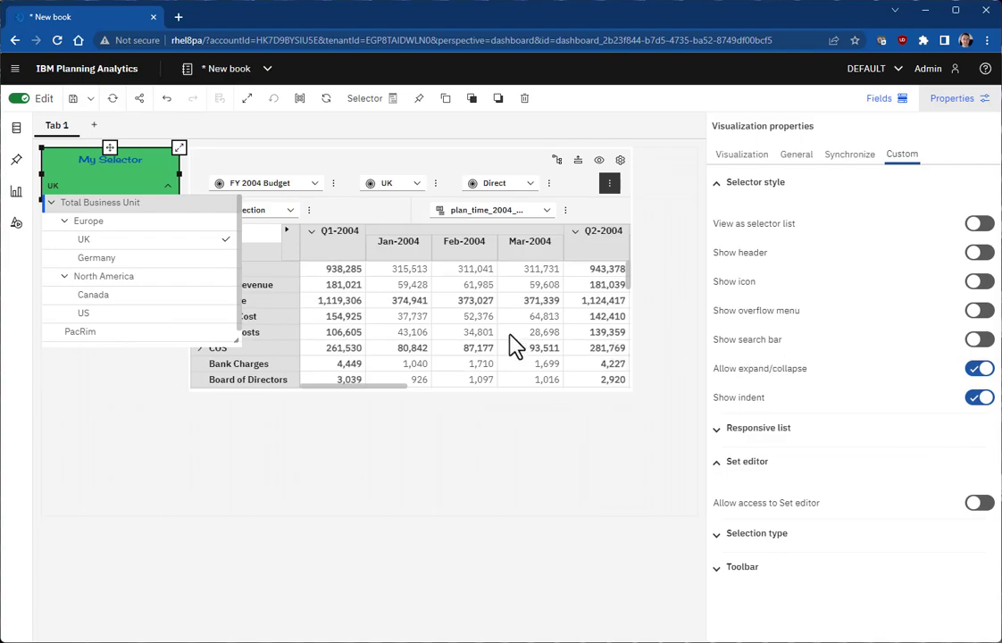
Step: Turn off indent and expand/collapse, check the flat member list, then restore indentation
left_click(979, 398)
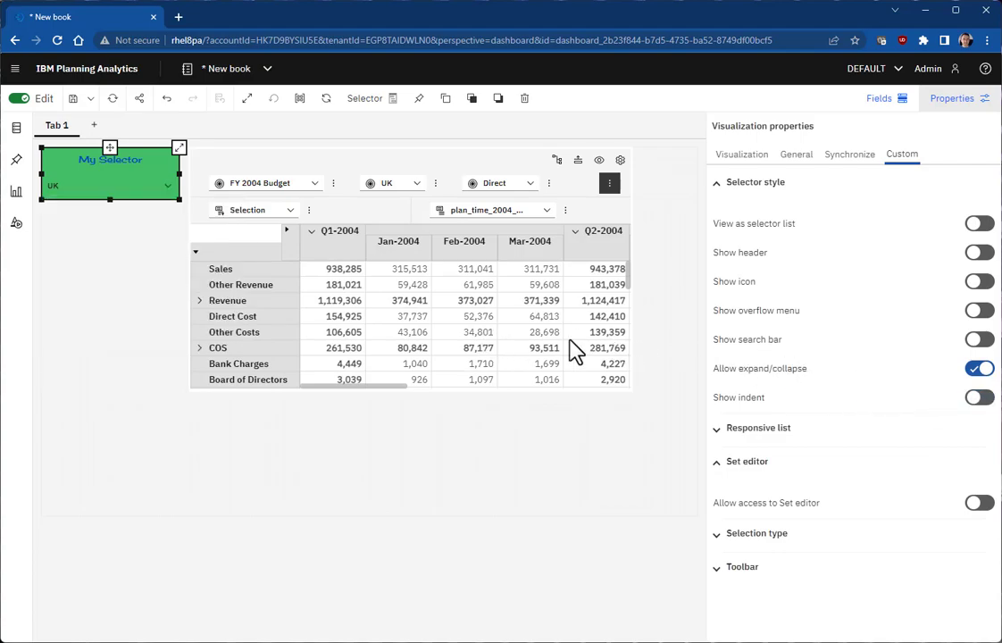
left_click(166, 189)
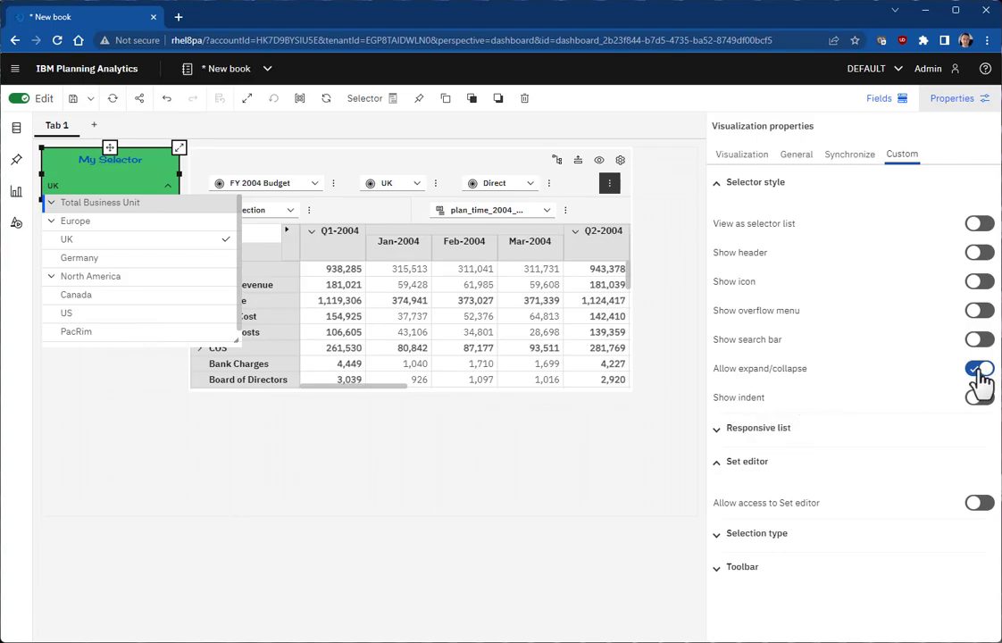
left_click(980, 370)
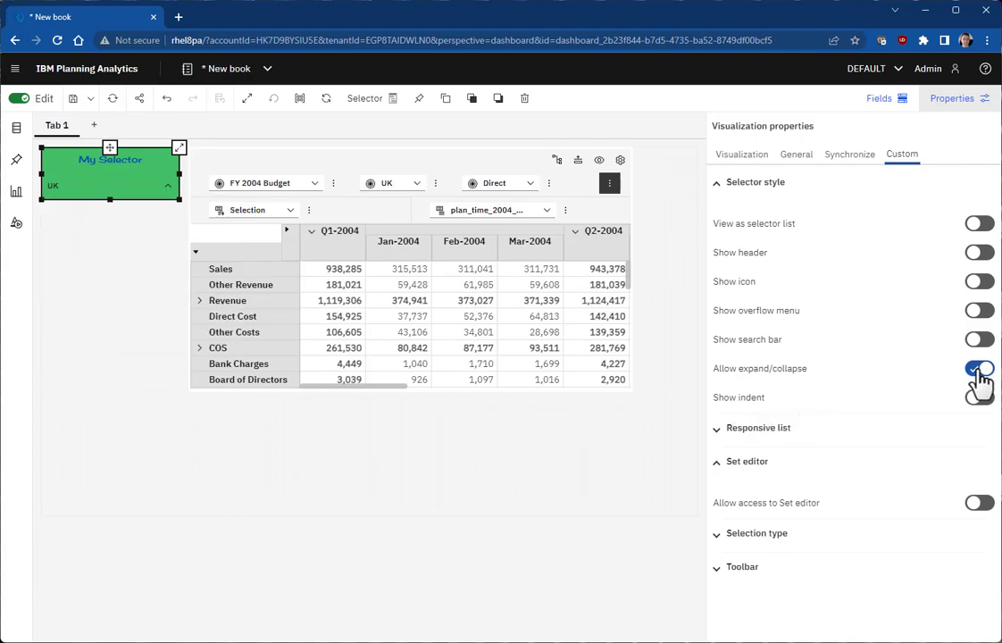
left_click(167, 188)
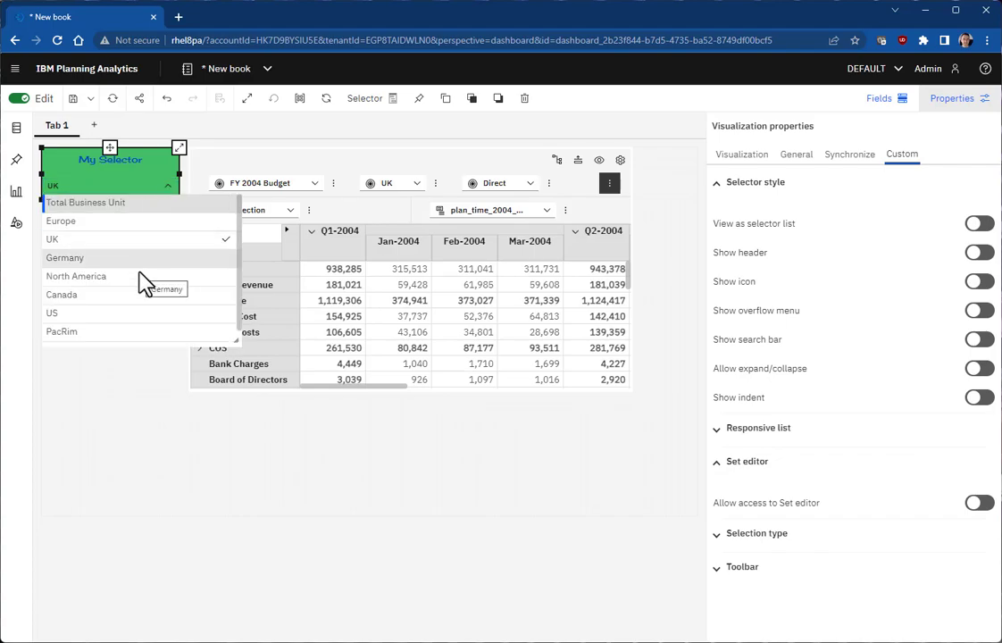
scroll(145, 282, "down", 1)
scroll(204, 311, "up", 1)
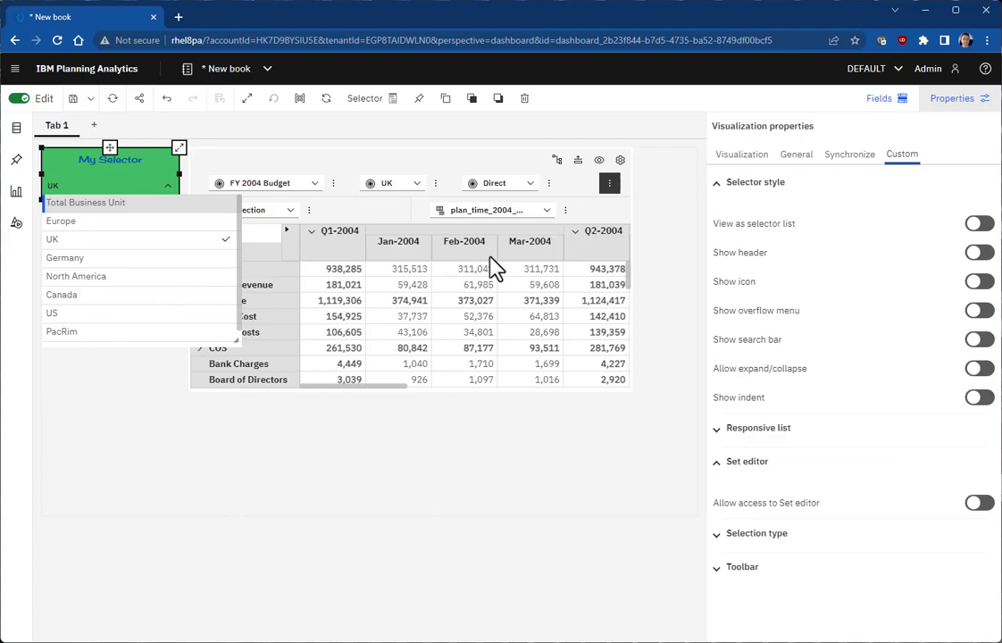
left_click(975, 400)
Step: Switch on expand/collapse, search bar, overflow menu, icon and header for My Selector
left_click(979, 368)
left_click(980, 341)
left_click(979, 311)
left_click(979, 281)
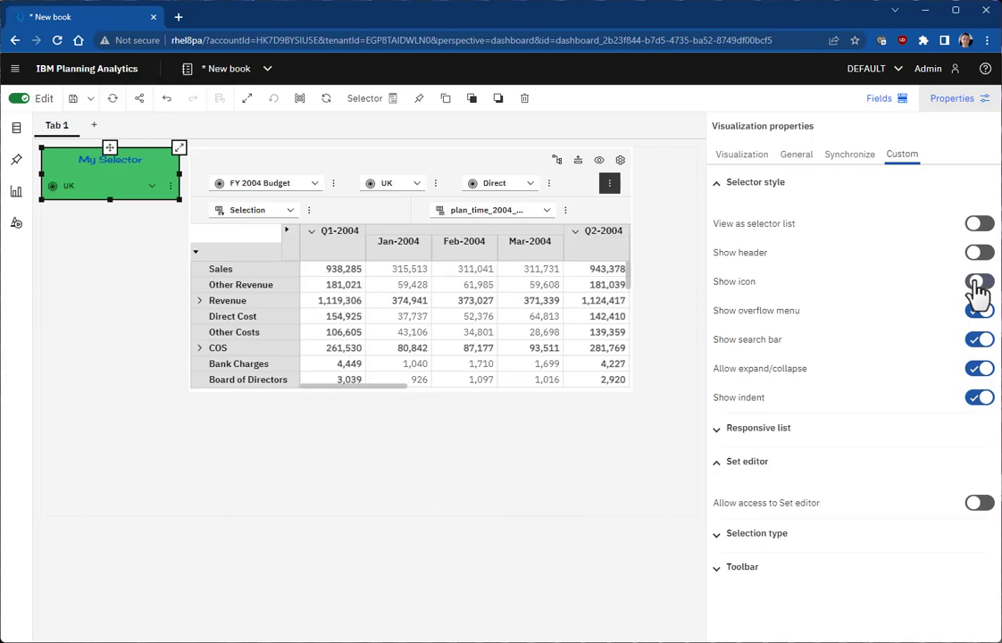
left_click(978, 256)
Step: Hide the My Selector title under General appearance settings
left_click(794, 155)
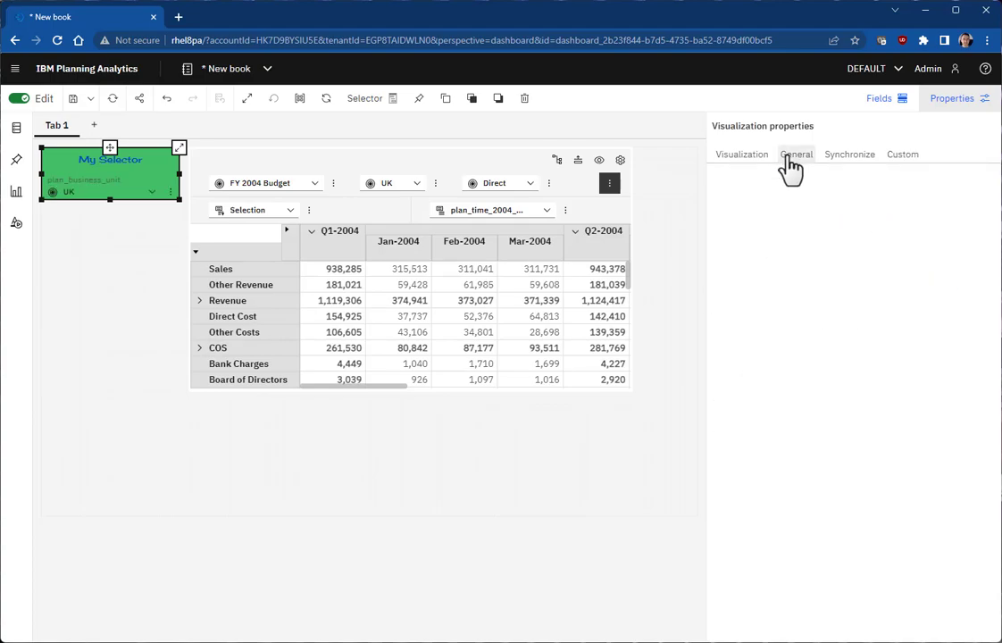
left_click(753, 184)
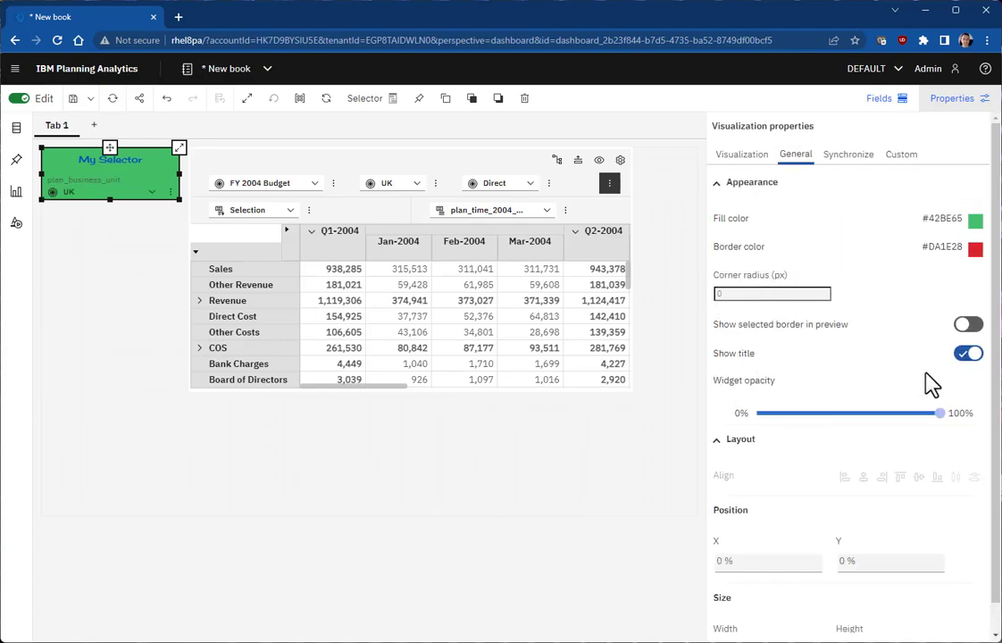
left_click(969, 354)
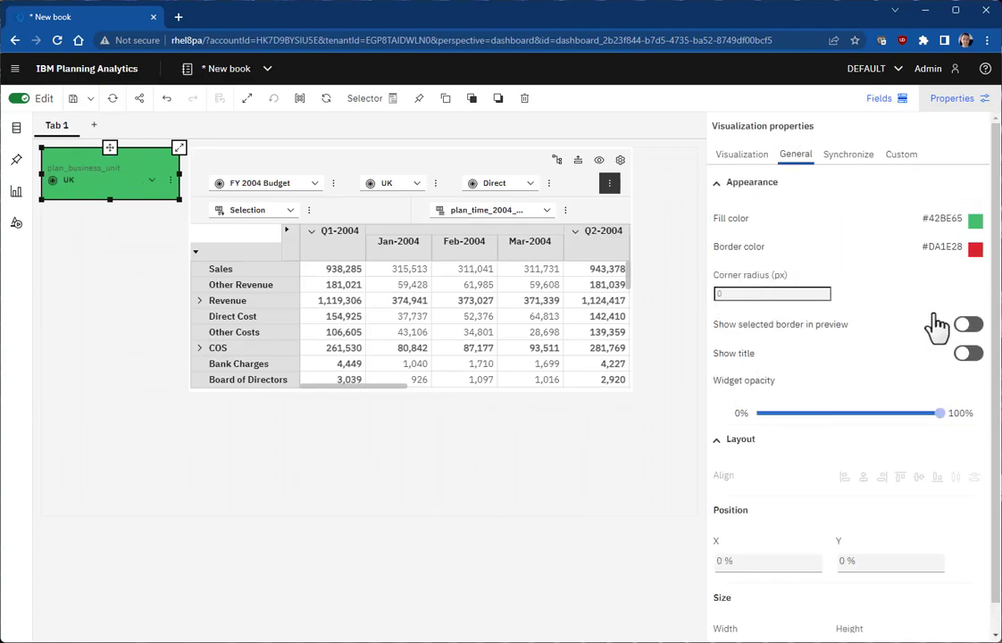
left_click(899, 159)
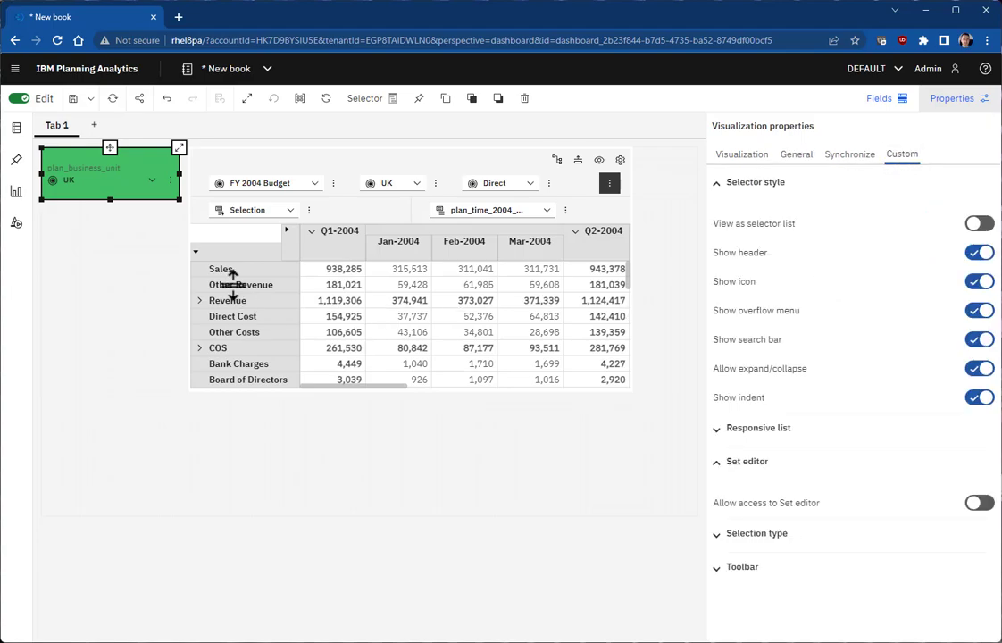
Step: Stretch the selector widget down to roughly the crosstab's height
left_click_drag(111, 202, 110, 407)
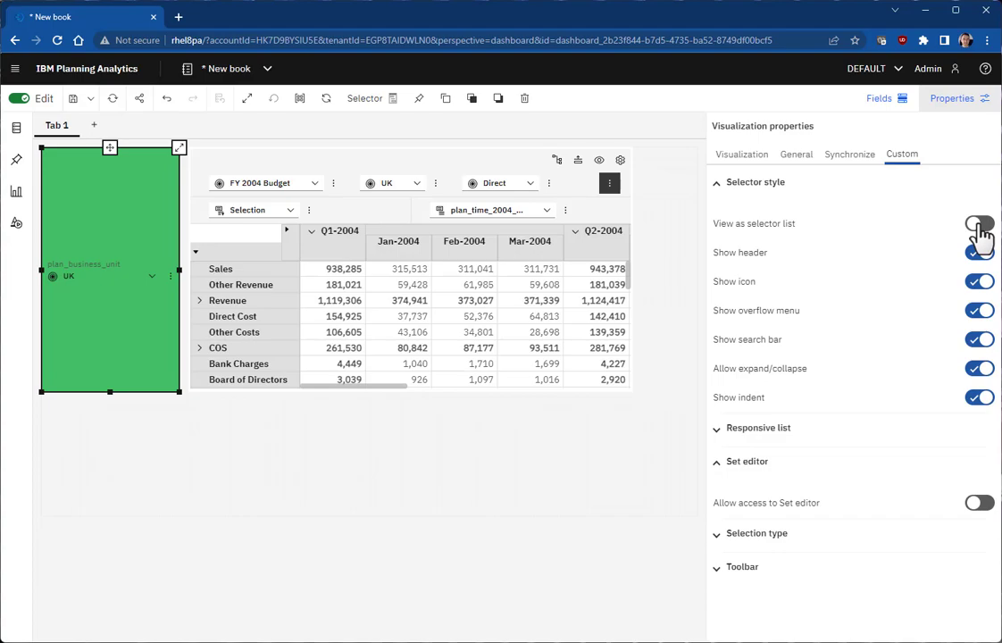
Step: Turn on selector list view and hide overflow menu, header, search bar, icons, indent and expand/collapse
left_click(983, 231)
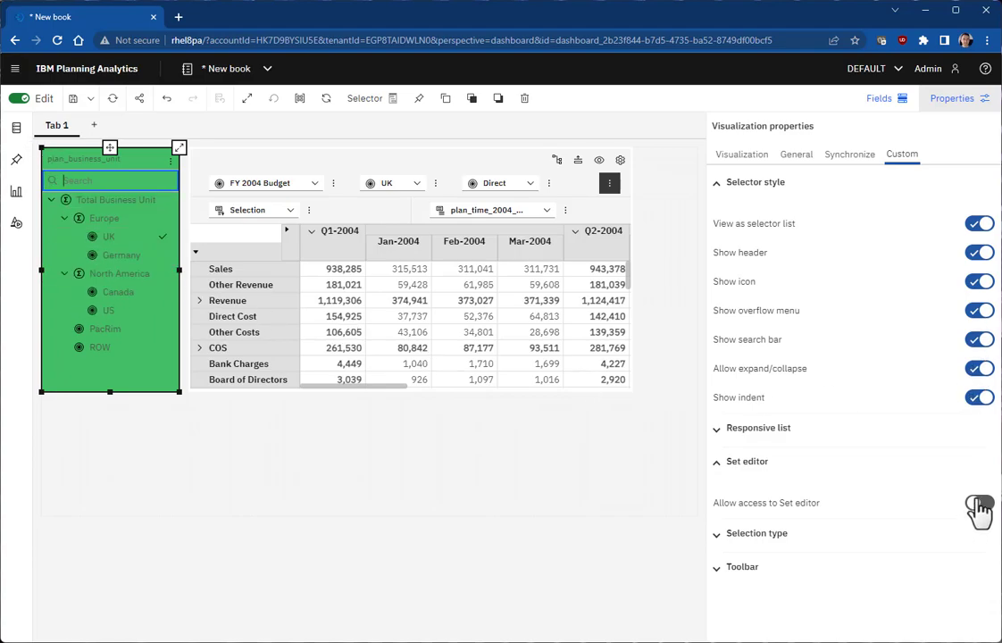
left_click(982, 315)
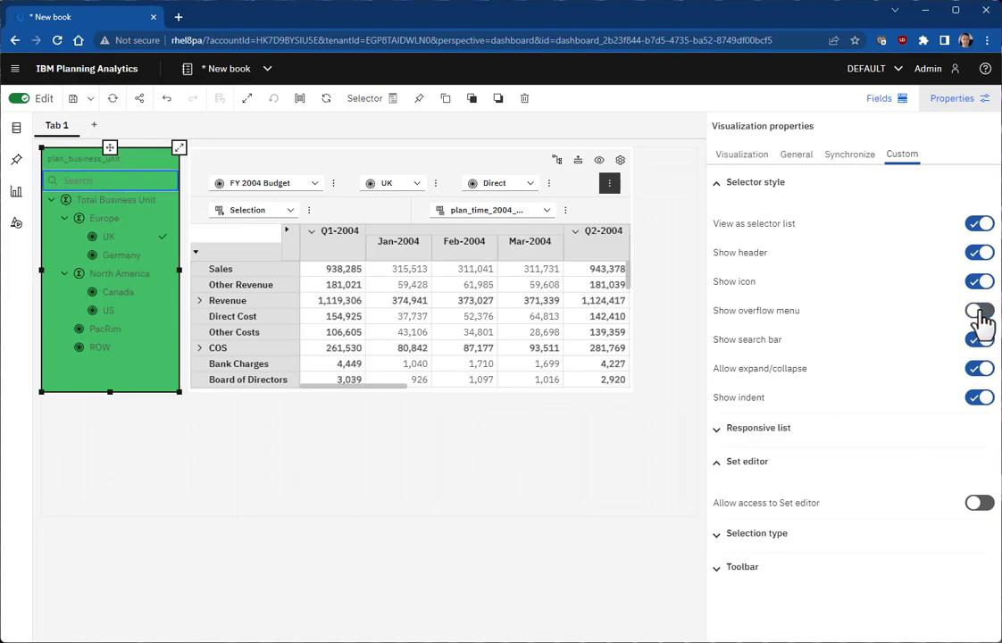
left_click(981, 254)
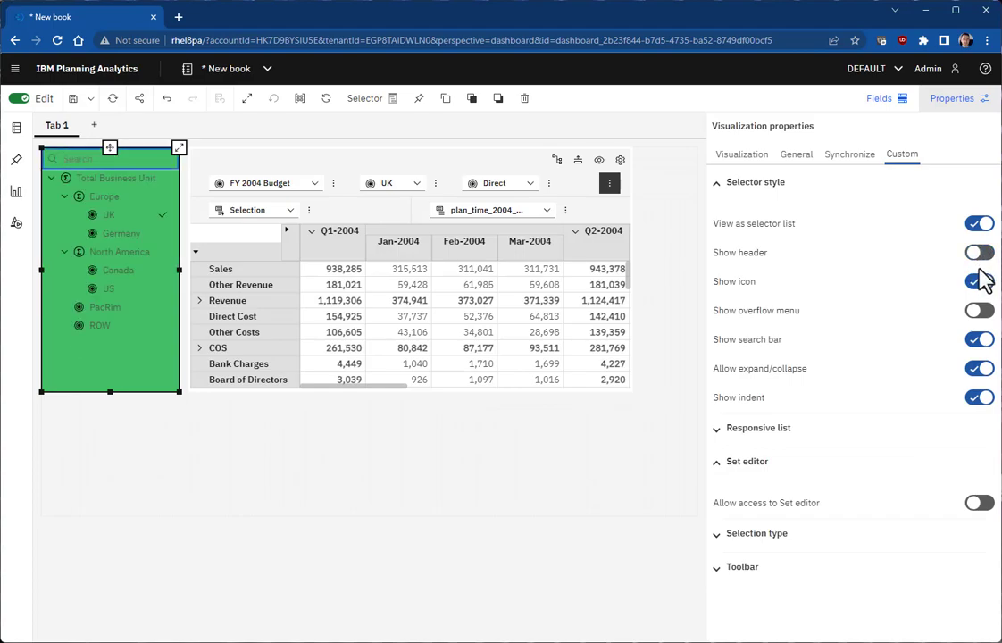
left_click(979, 344)
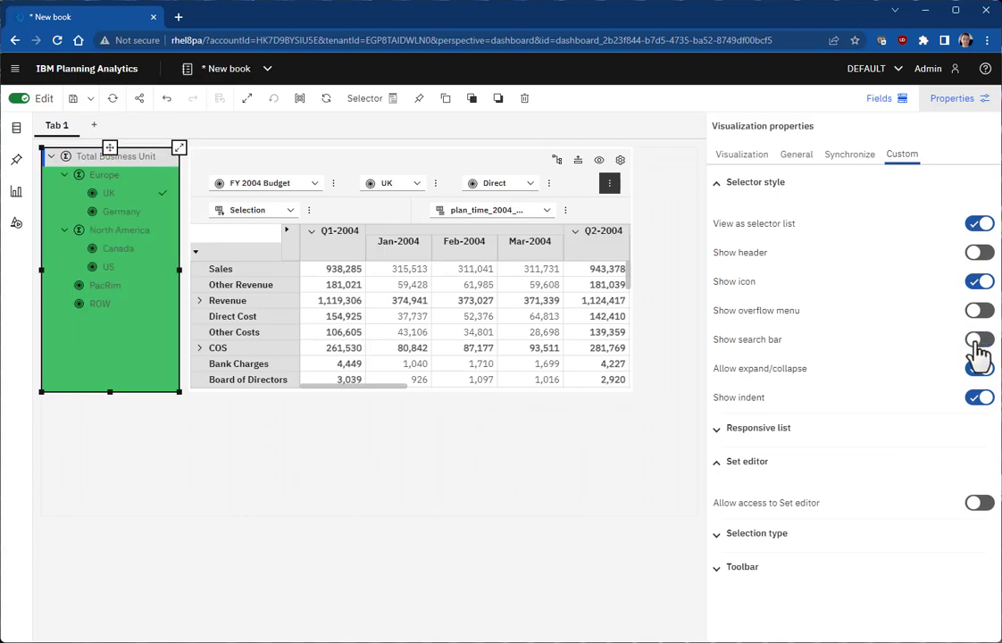
left_click(980, 282)
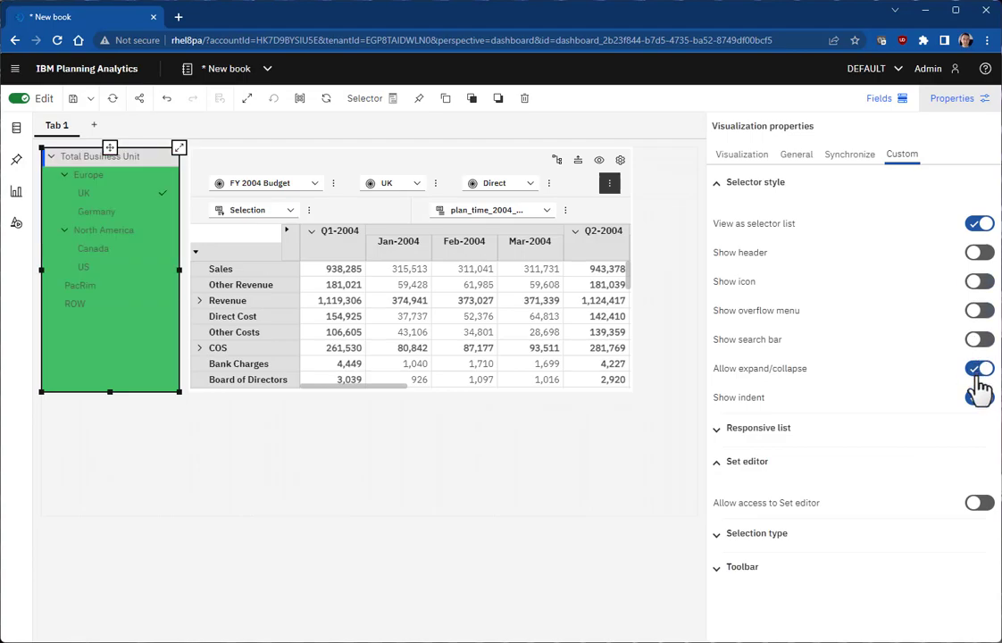
left_click(983, 399)
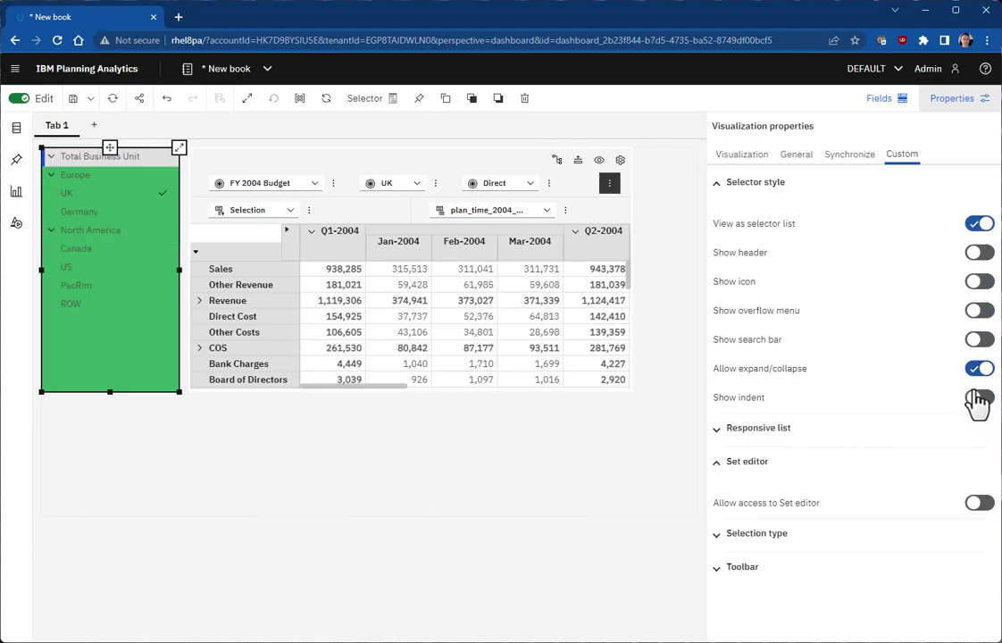
left_click(981, 370)
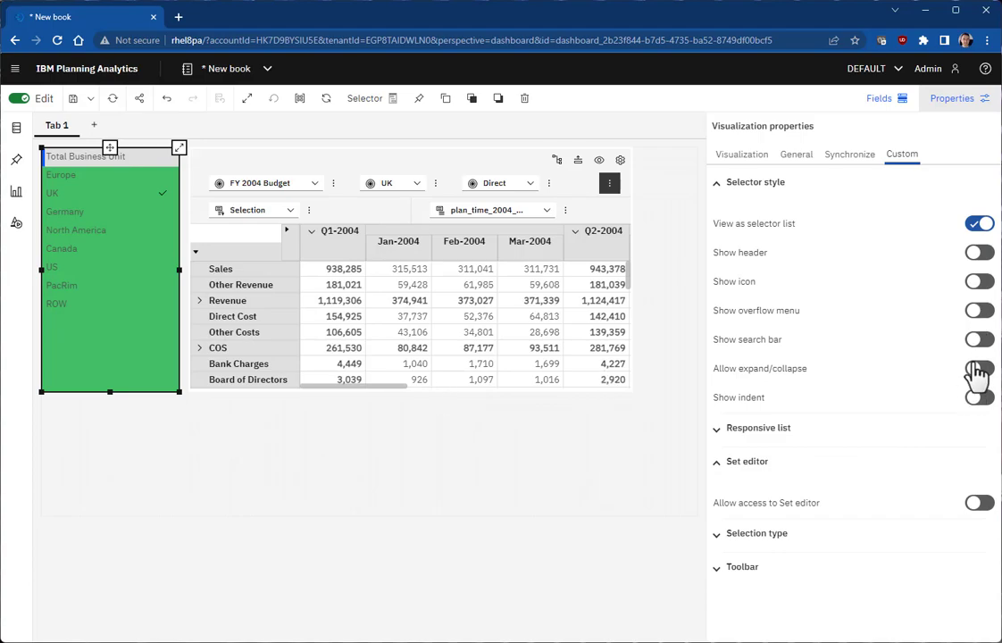
Step: Turn indent and icons back on and allow access to the Set editor
left_click(979, 398)
left_click(979, 282)
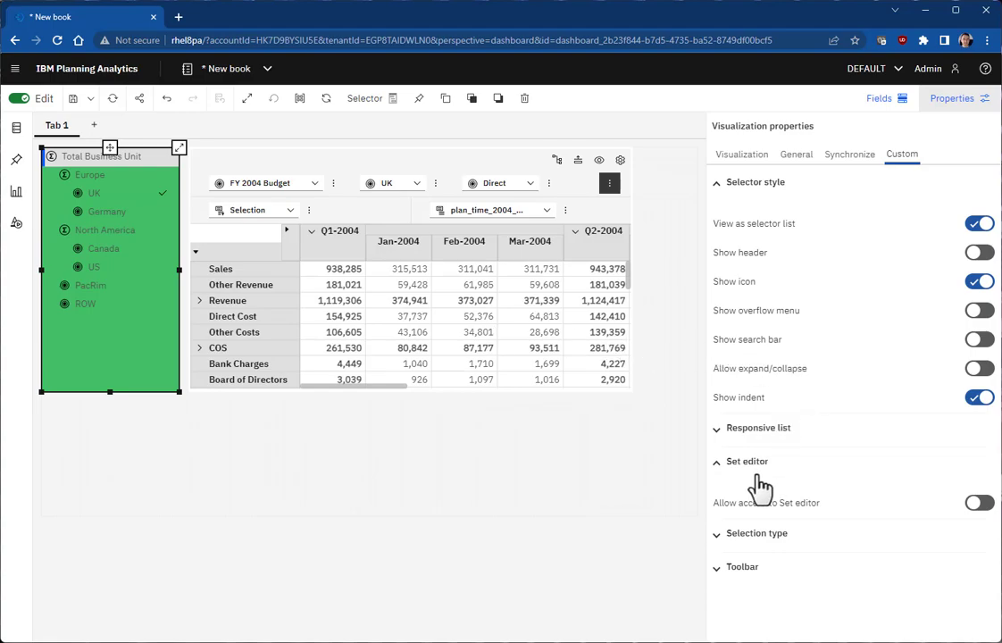
left_click(980, 506)
Step: Set the selection type to 'Sets and levels' and expand the Levels group in the list
scroll(782, 581, "down", 1)
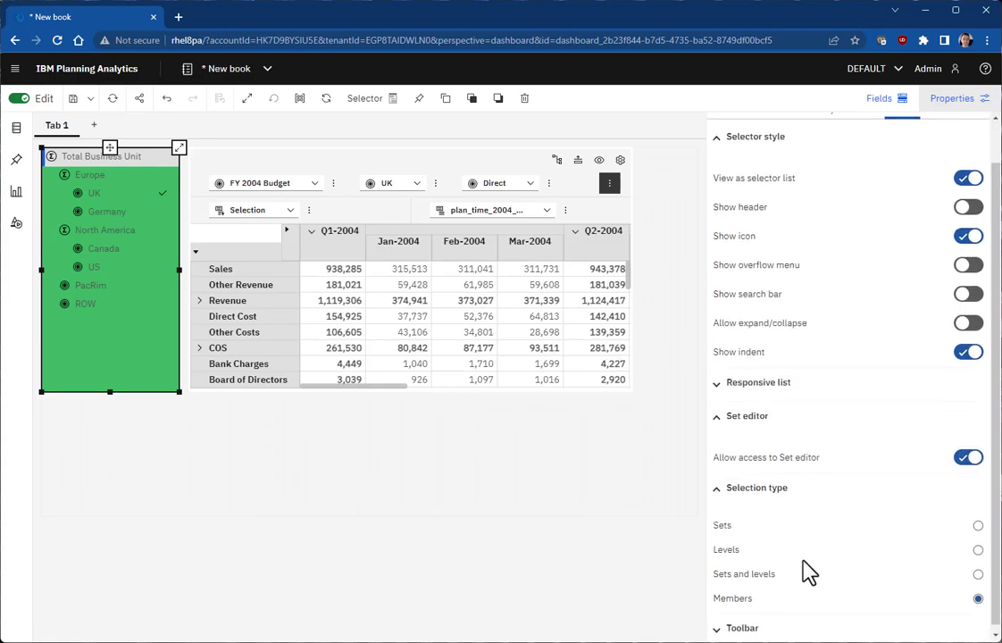
left_click(979, 569)
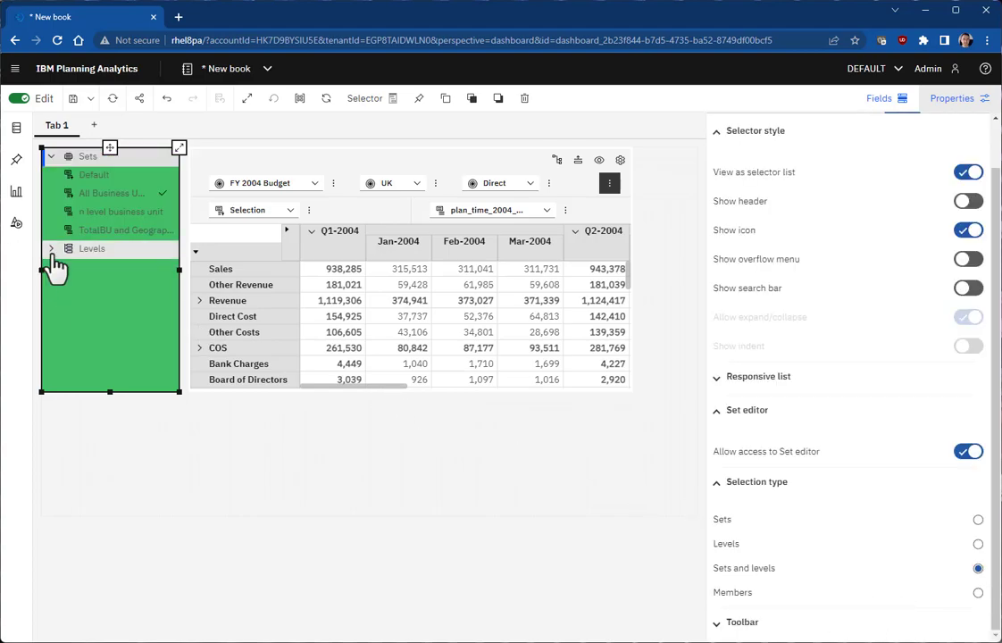
left_click(52, 251)
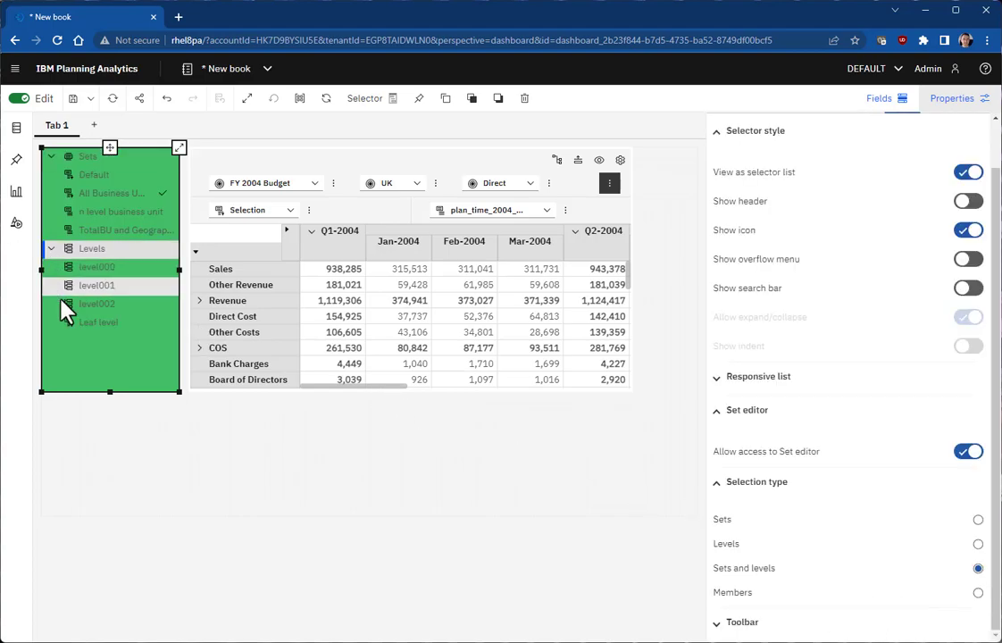
left_click(455, 159)
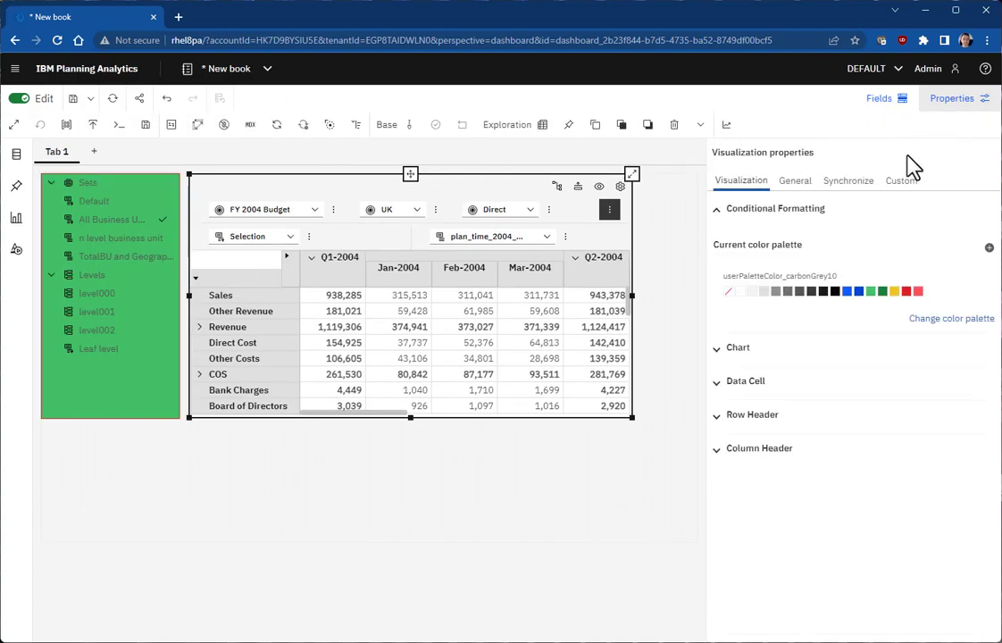
Step: Synchronize the crosstab's hierarchies with selectors and put UK on its rows
left_click(845, 182)
left_click(770, 338)
left_click(969, 359)
left_click(951, 106)
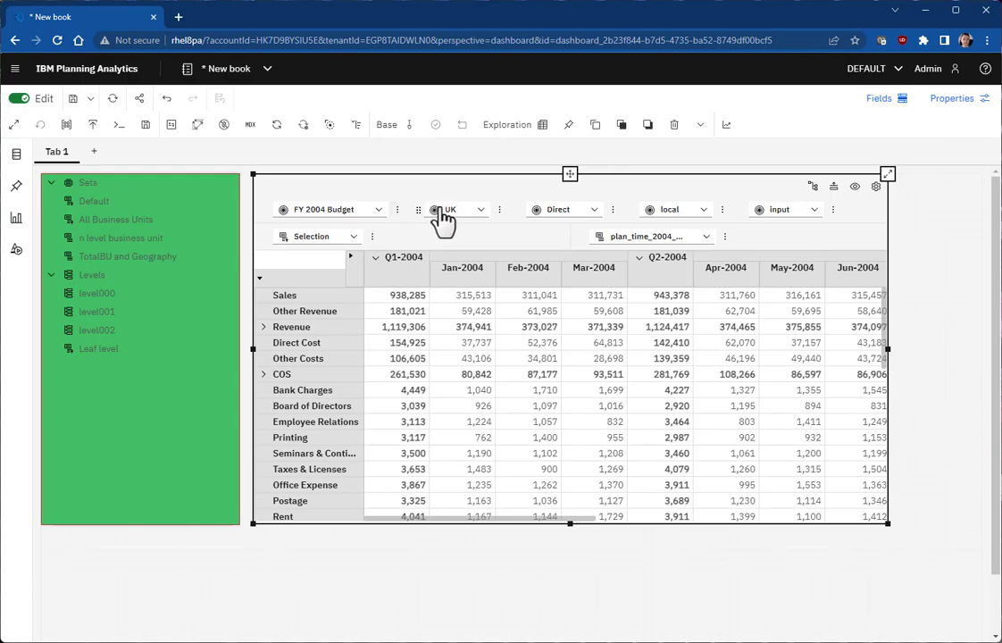
left_click_drag(417, 209, 302, 253)
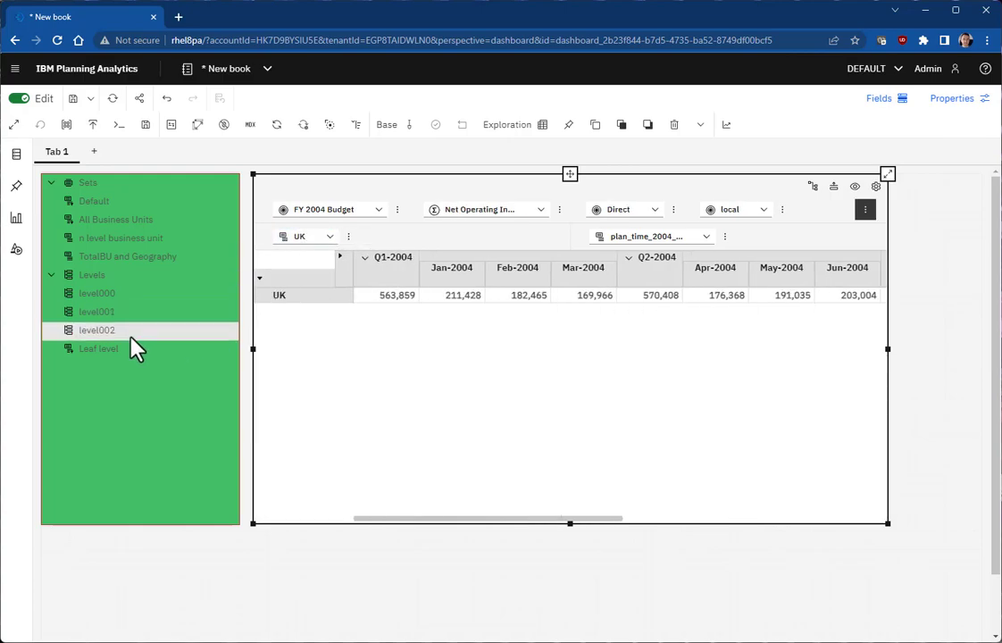
Step: Try the All Business Units, n level, TotalBU and Geography, Default sets and Leaf level, ending on level000
left_click(96, 237)
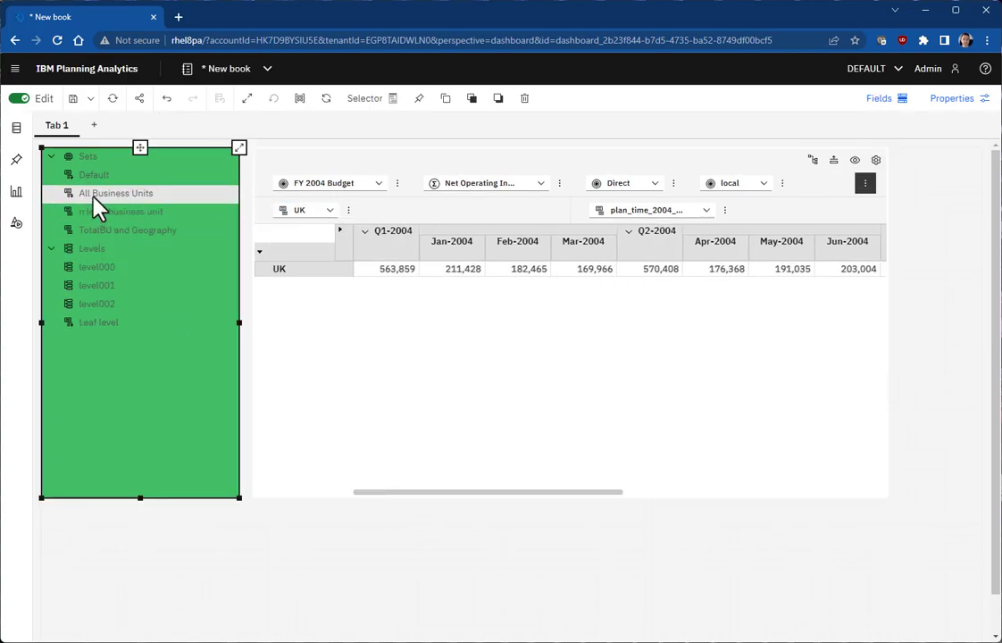
left_click(95, 196)
left_click(108, 218)
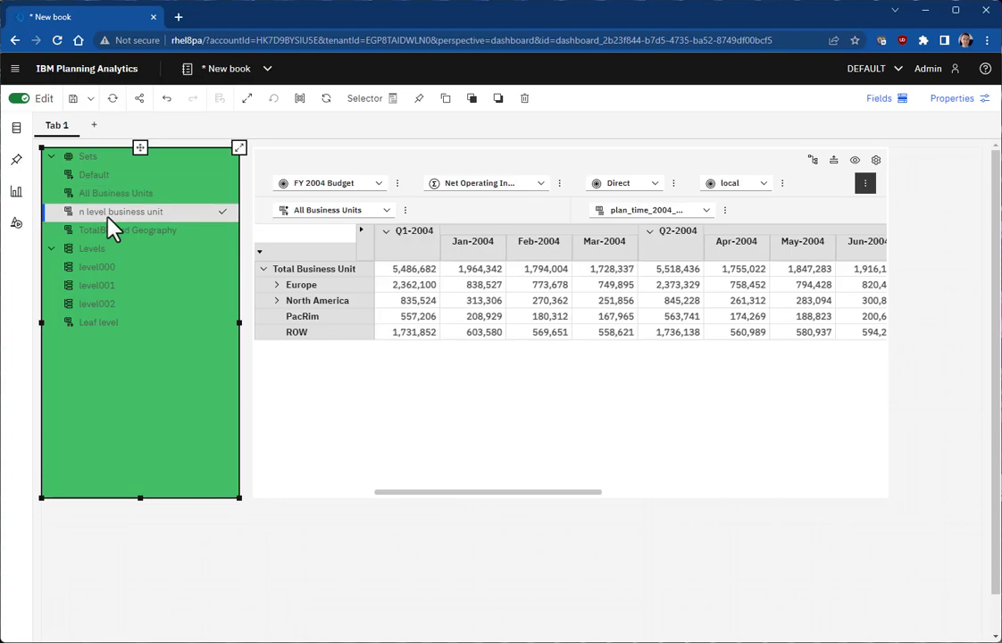
left_click(111, 230)
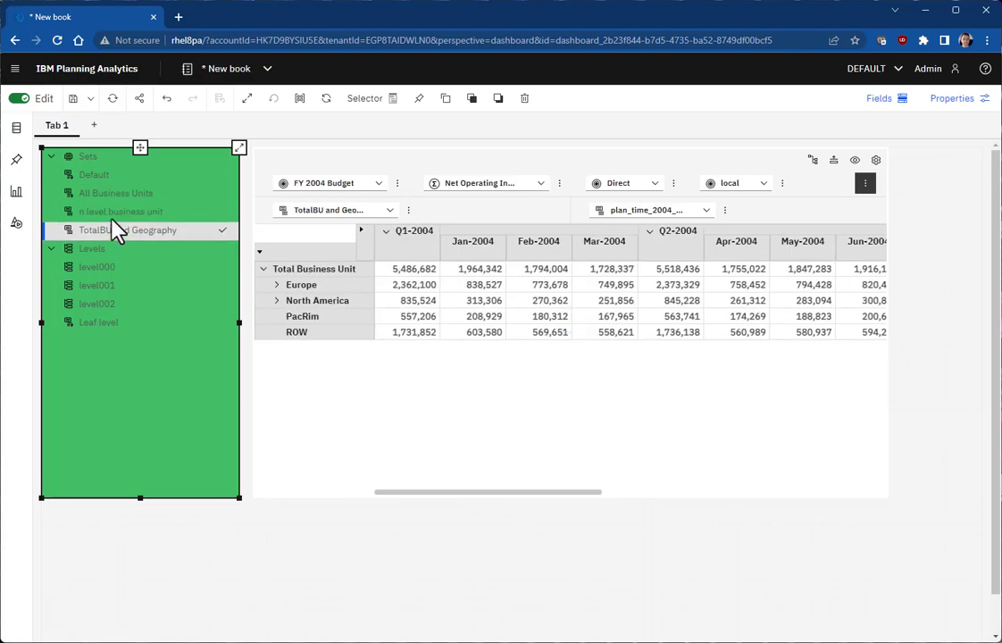
left_click(117, 183)
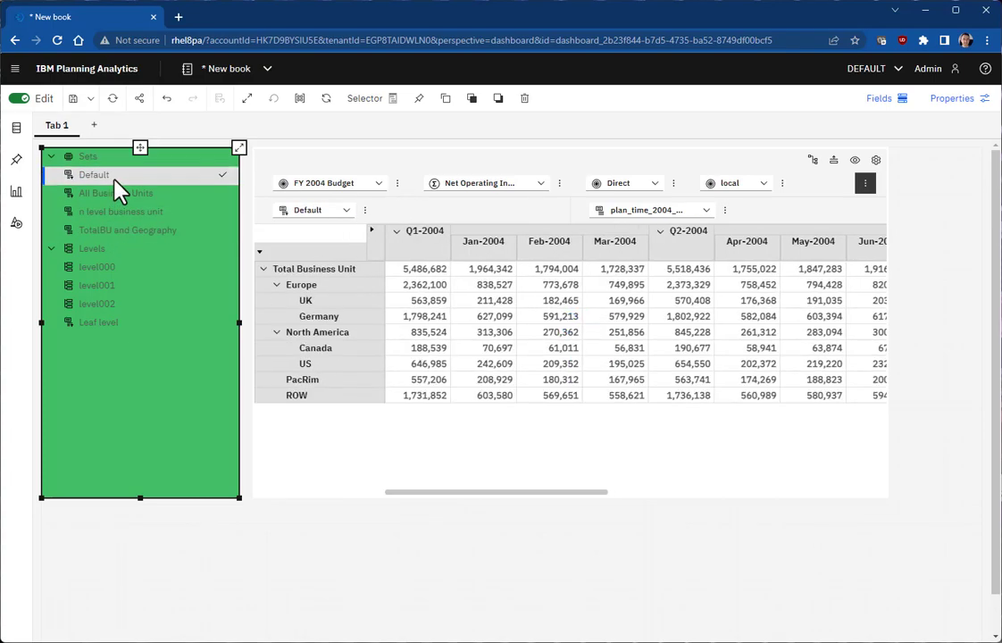
left_click(108, 323)
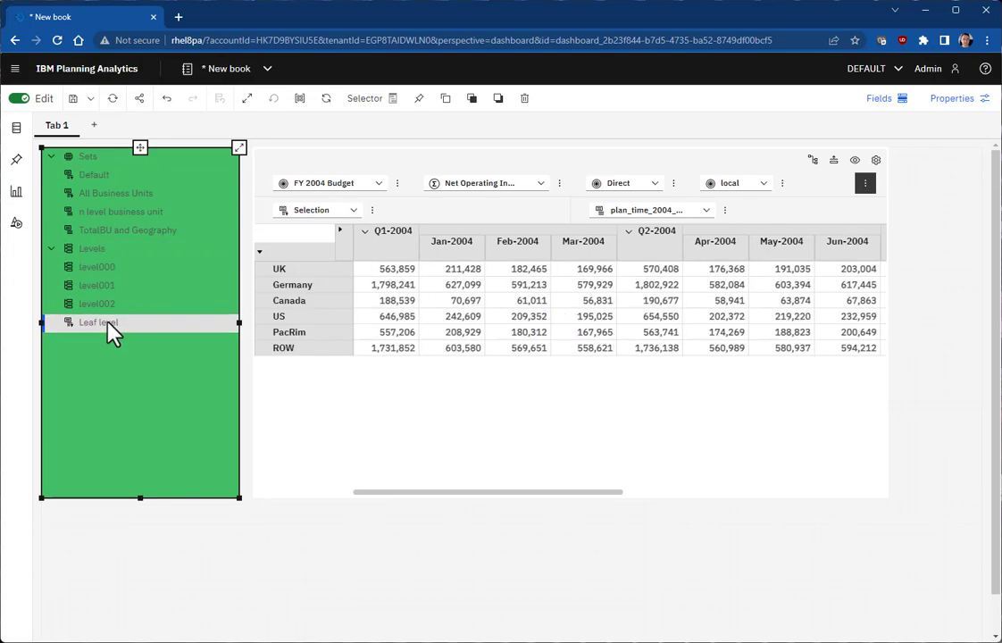
left_click(111, 269)
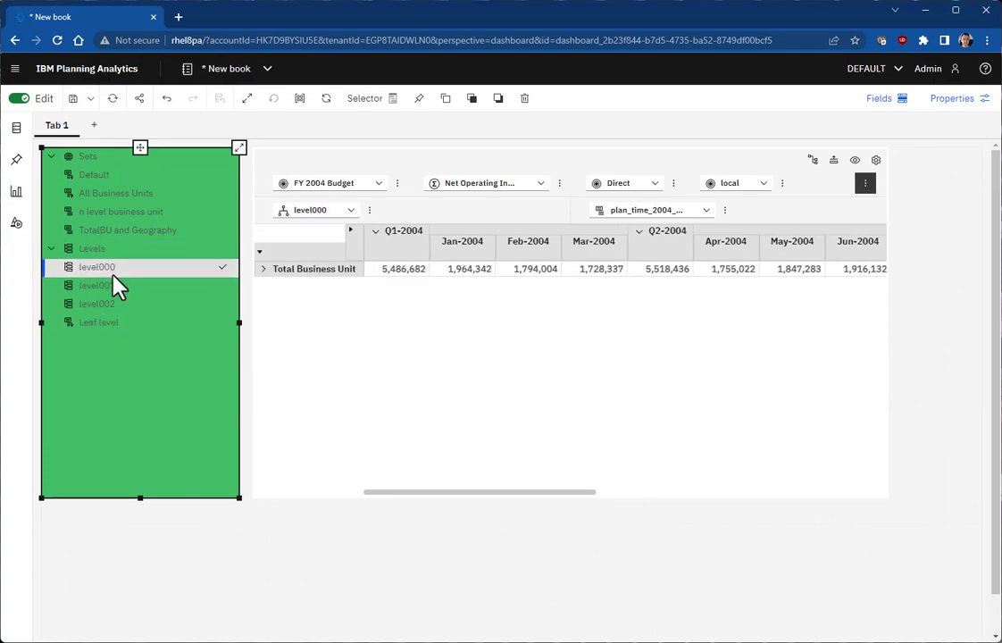
Step: Switch the selector's selection type to Levels and try level001, level002 and Leaf level
left_click(956, 107)
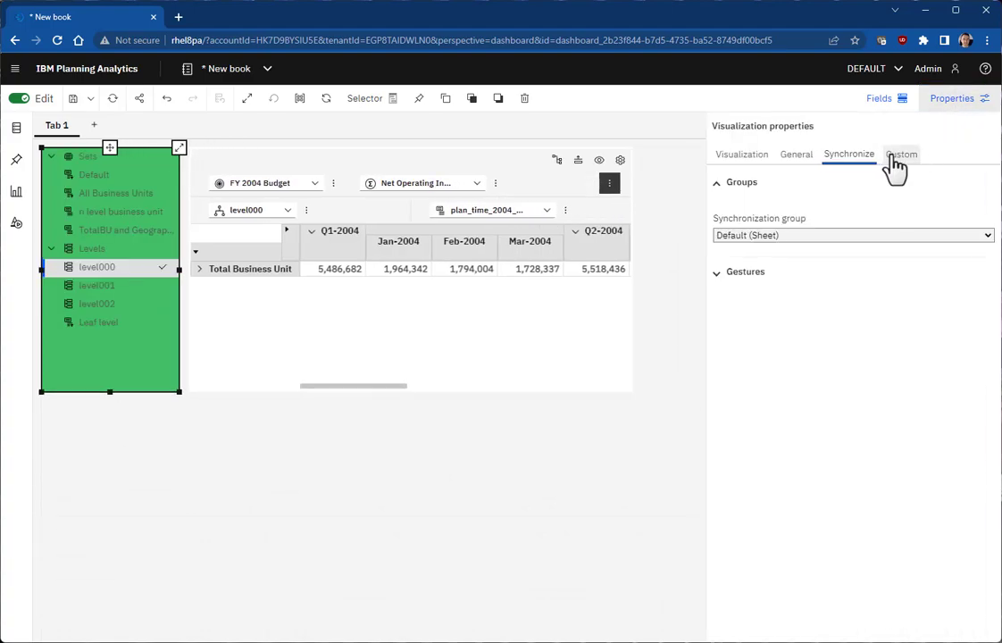
left_click(893, 157)
left_click(831, 500)
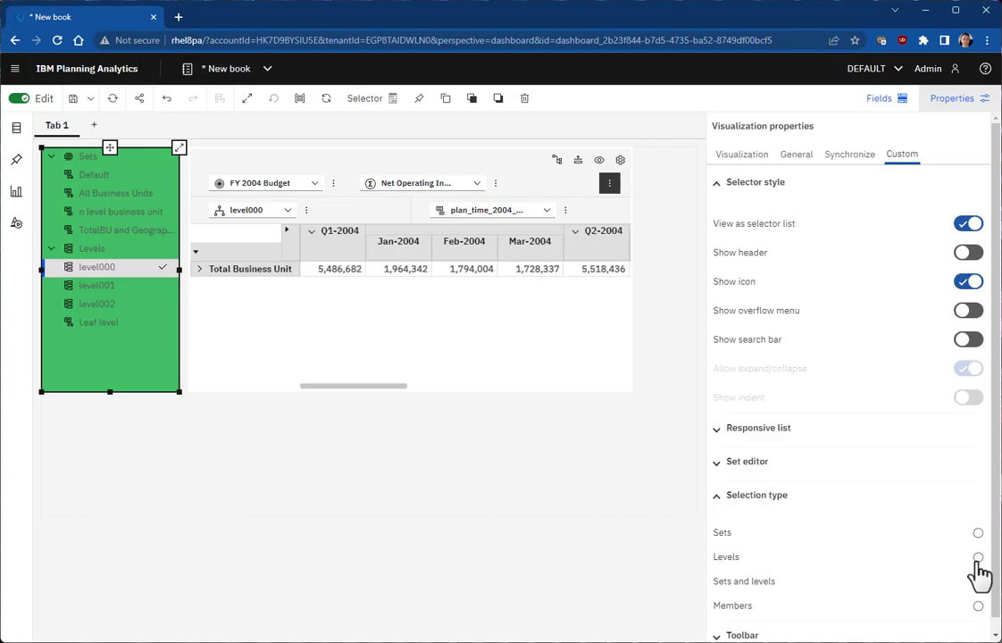
left_click(978, 581)
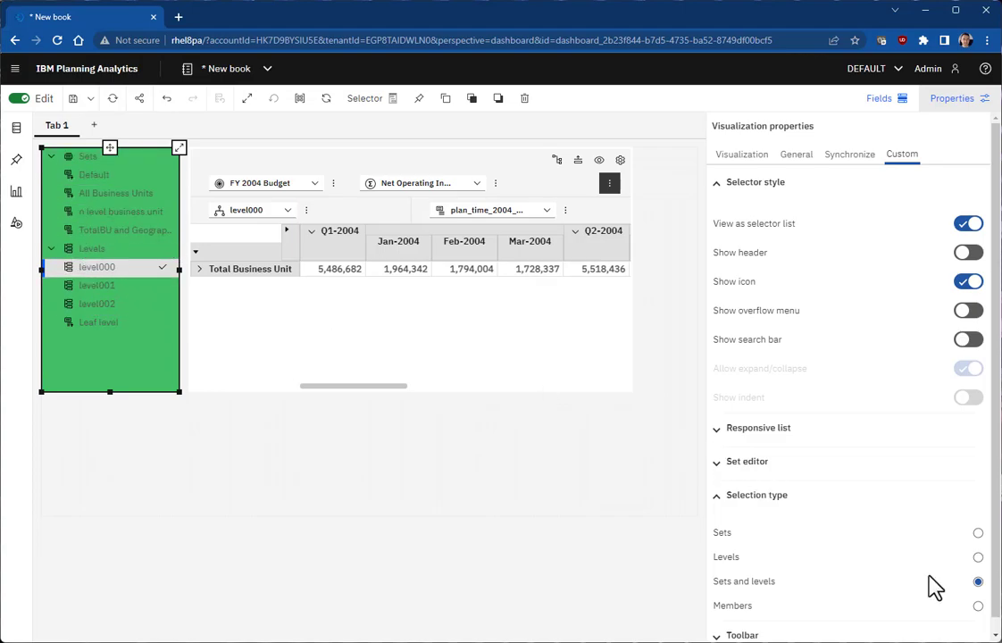
left_click(979, 557)
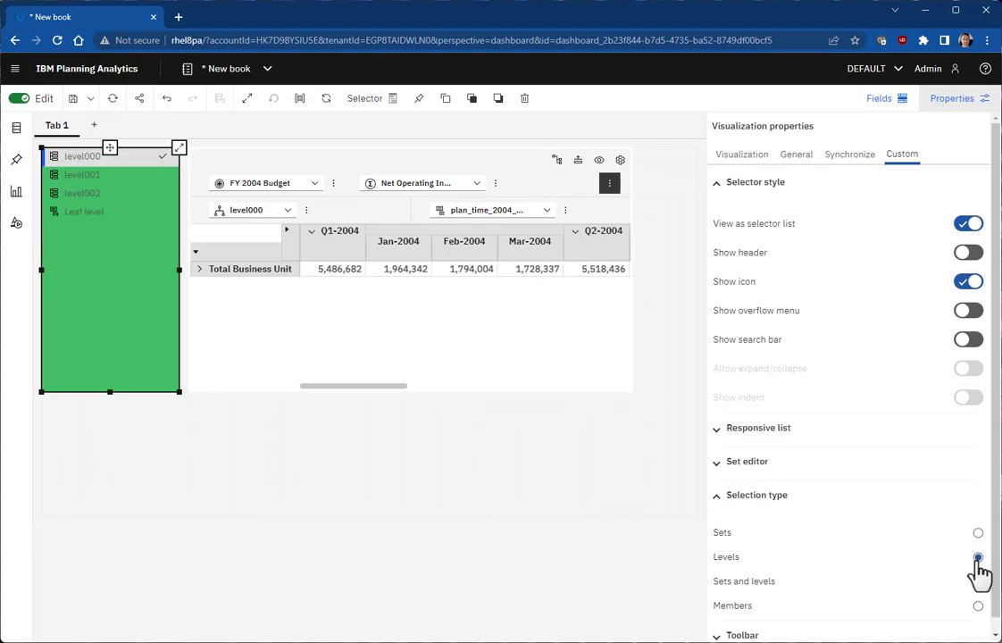
left_click(100, 175)
left_click(98, 193)
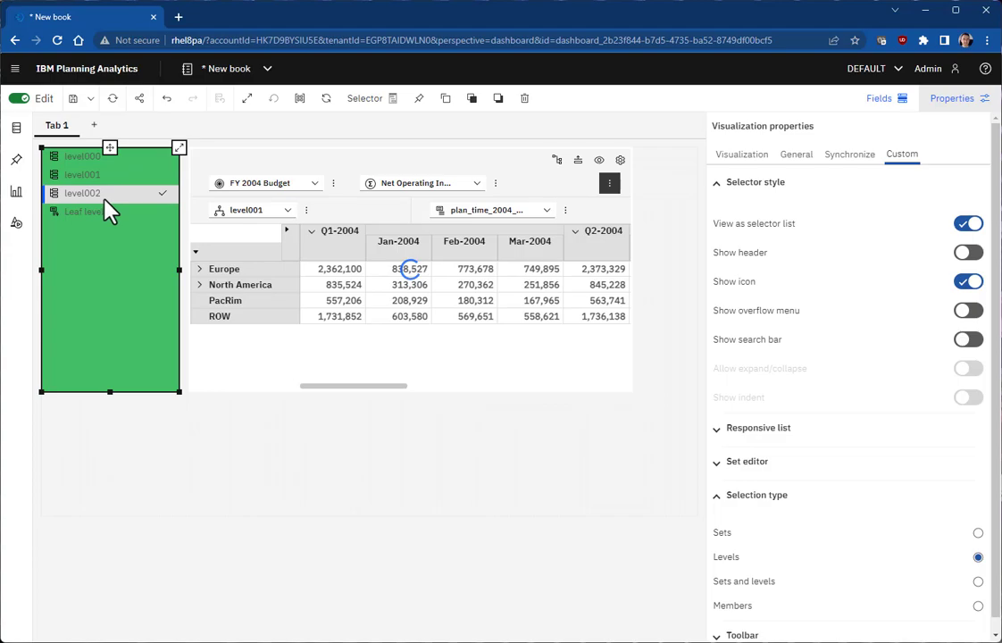
left_click(96, 211)
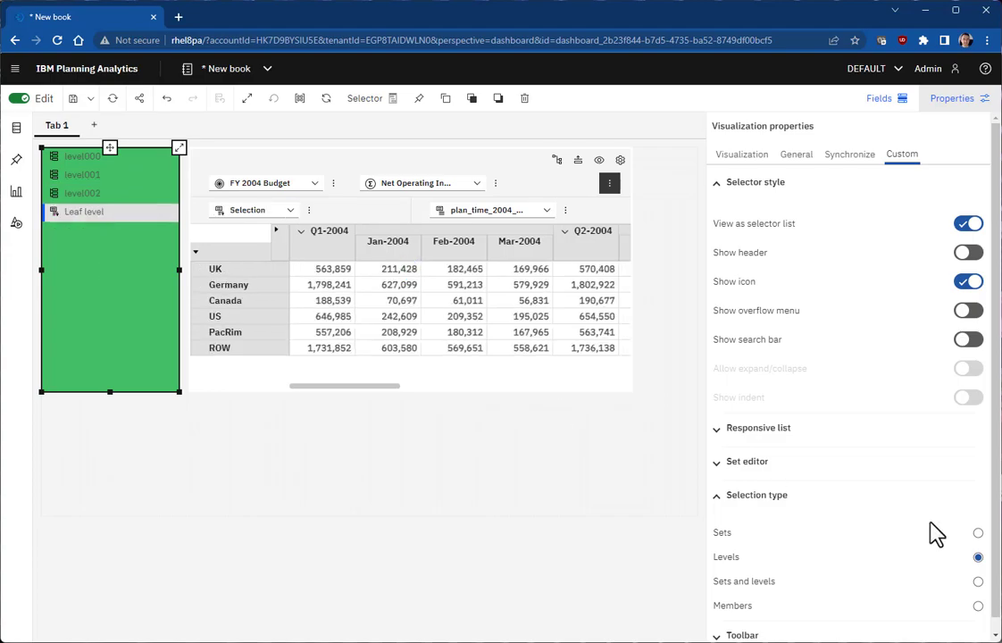
Step: Switch the selection type to Sets and try All Business Units and TotalBU and Geography, ending on Default
left_click(979, 534)
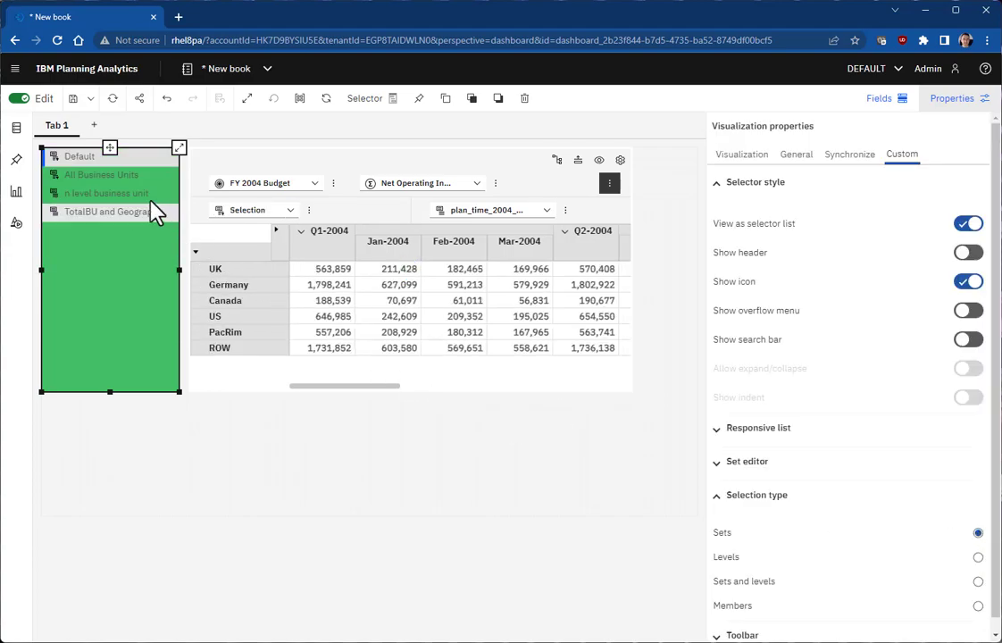
left_click(98, 174)
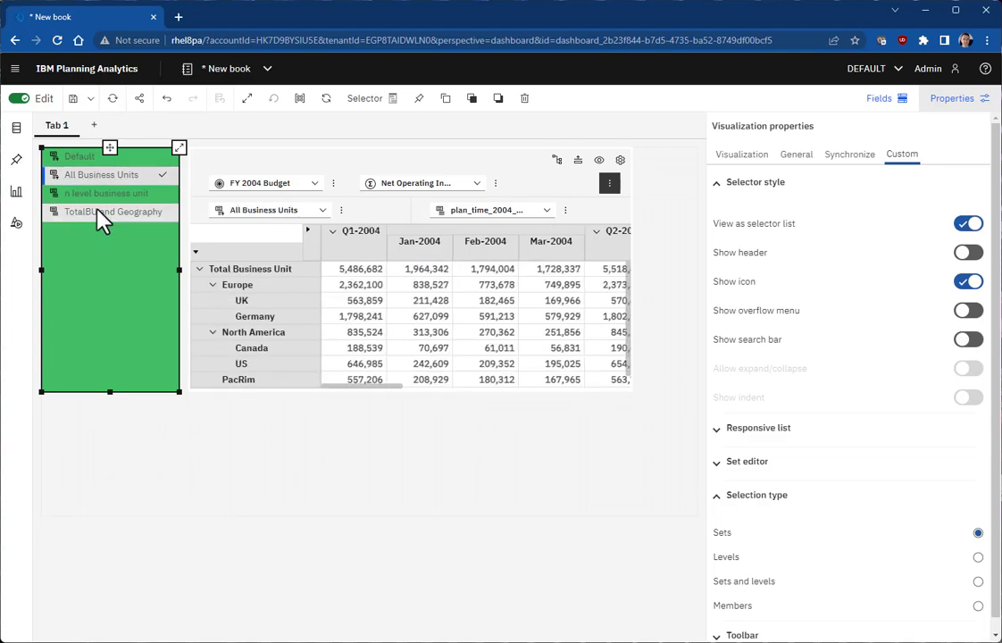
left_click(94, 212)
left_click(75, 157)
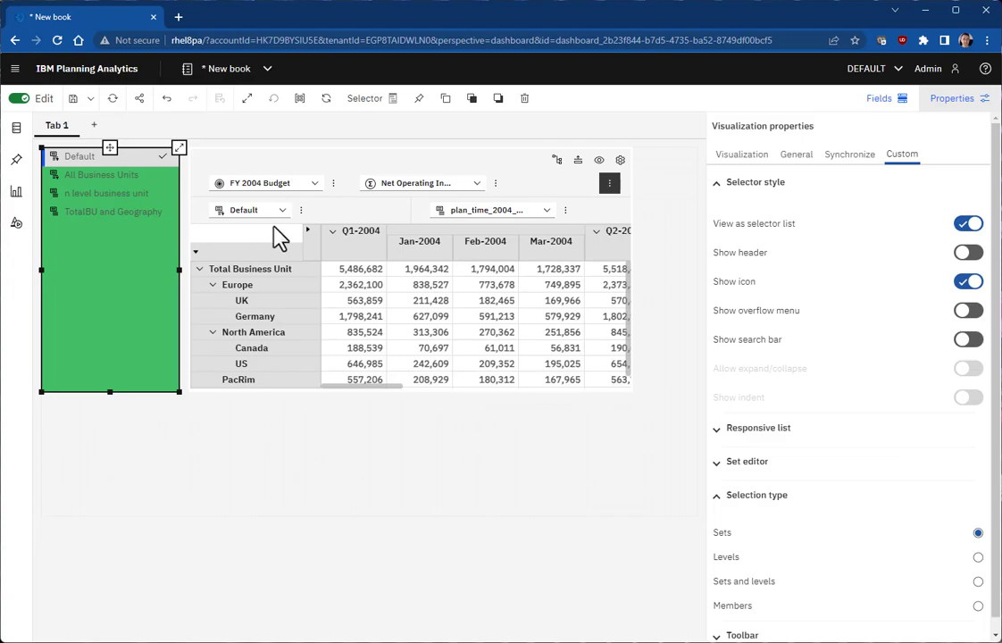
Step: Turn on Show overflow menu and Show header for the selector list and open its ⋮ menu
left_click(301, 210)
left_click(301, 237)
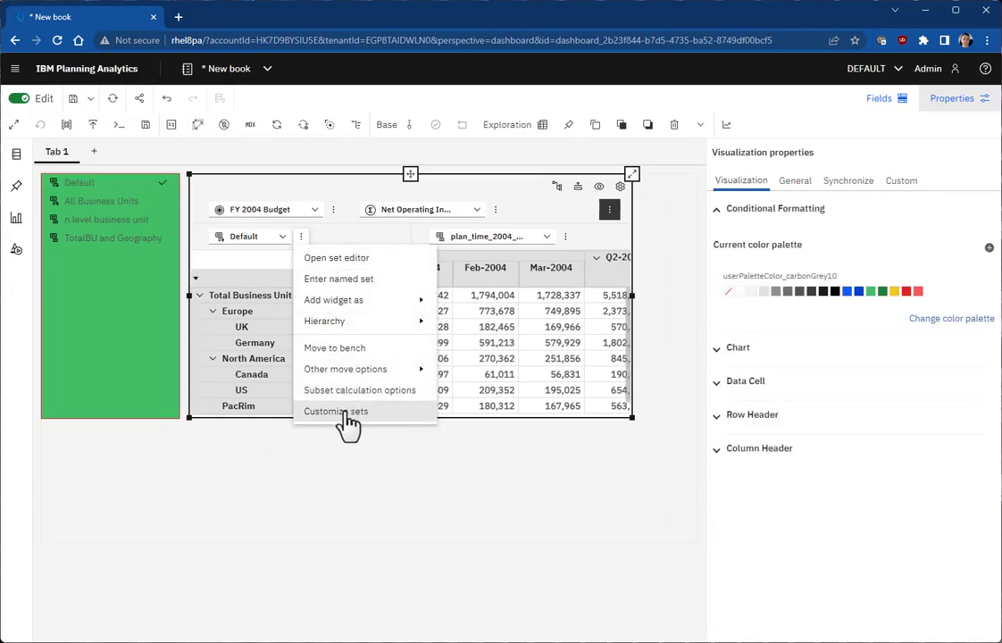
left_click(107, 370)
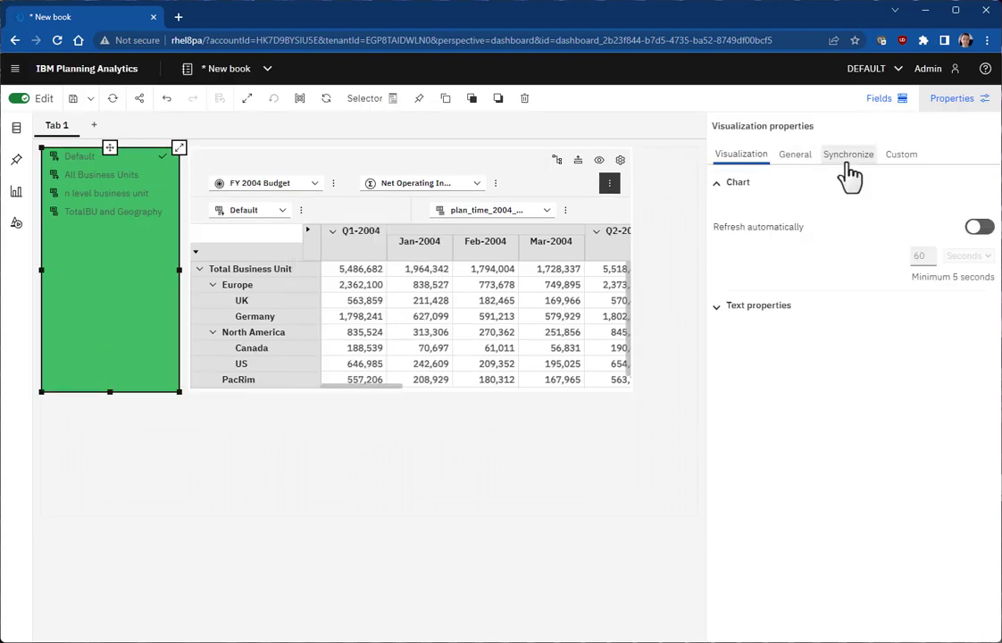
left_click(900, 162)
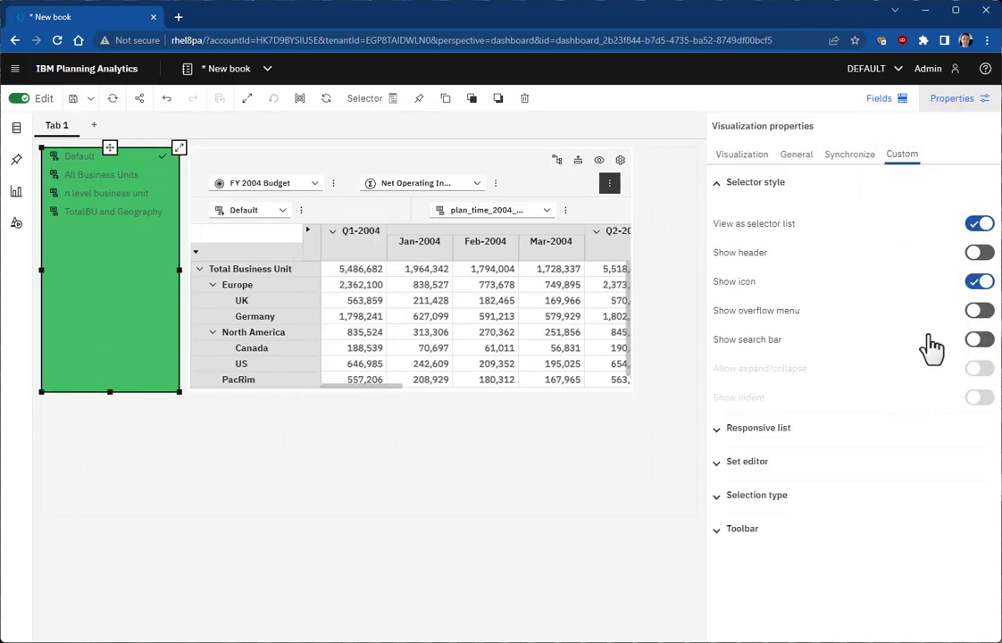
left_click(794, 465)
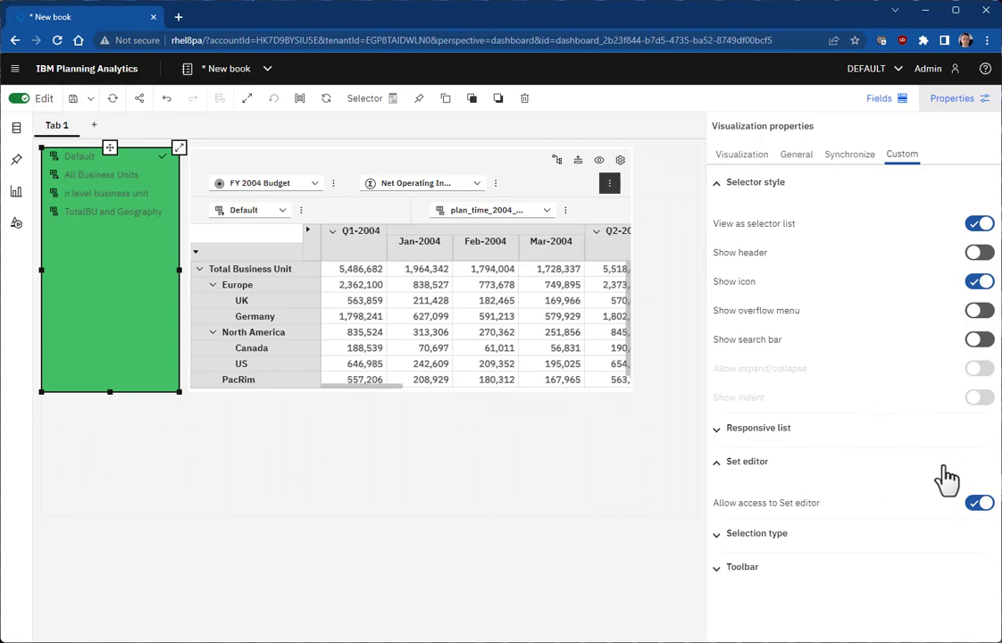
left_click(979, 311)
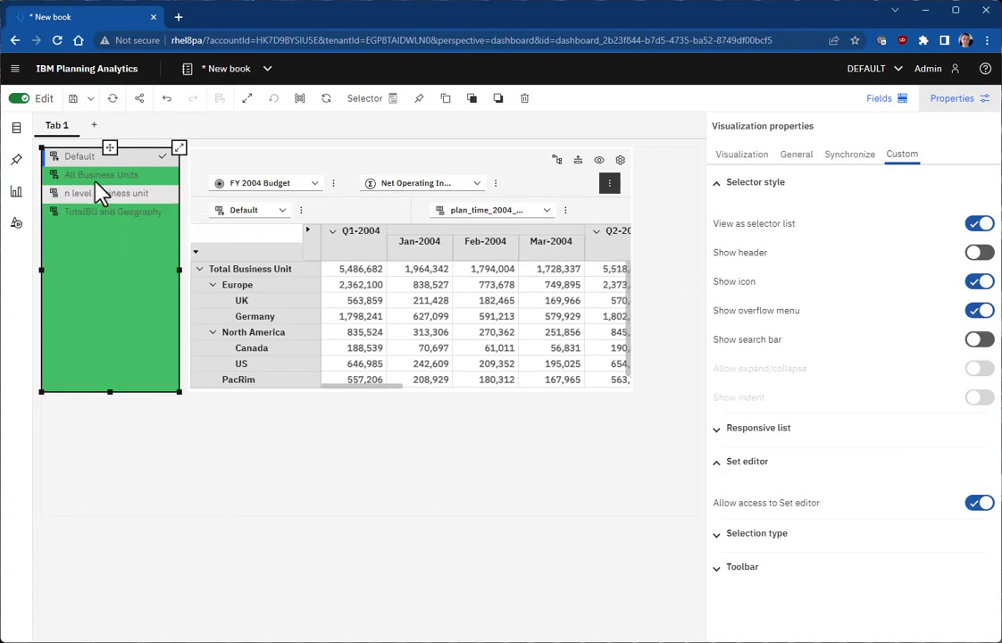
left_click(979, 253)
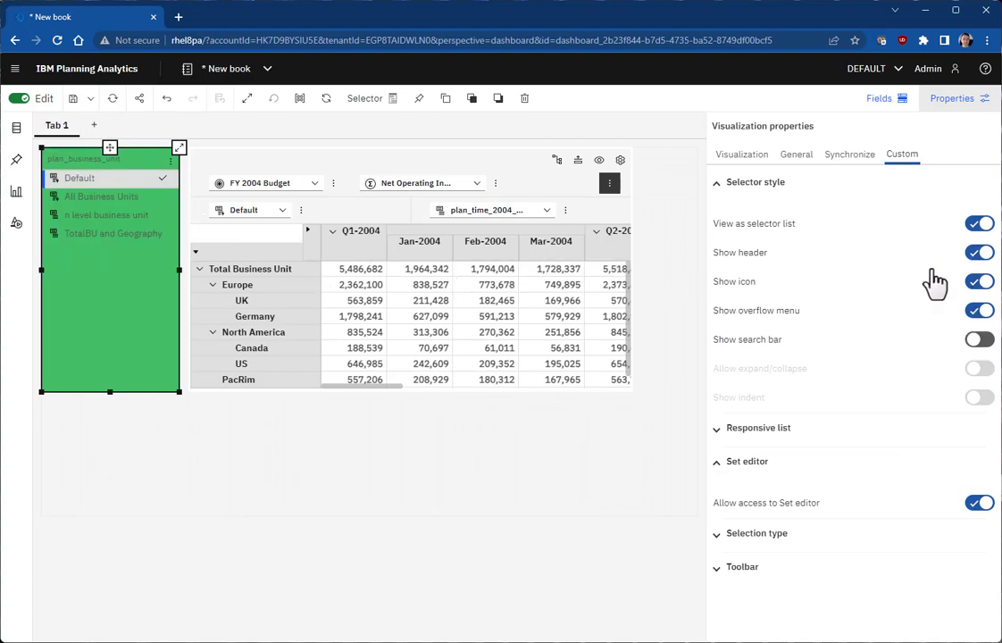
left_click(174, 170)
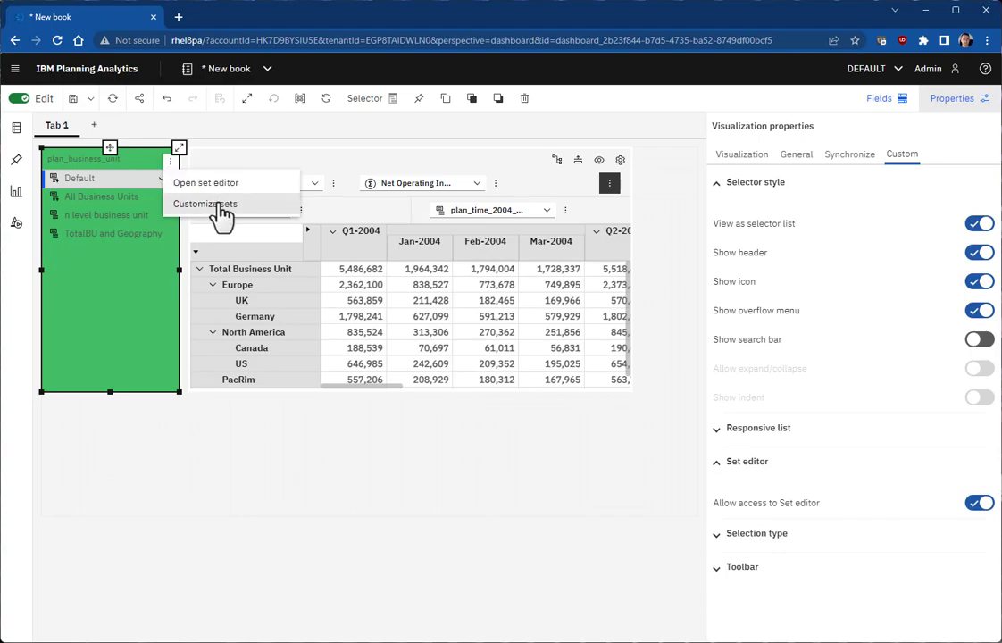
Step: Customize the list's sets to All Business Units and TotalBU and Geography, and apply
left_click(195, 202)
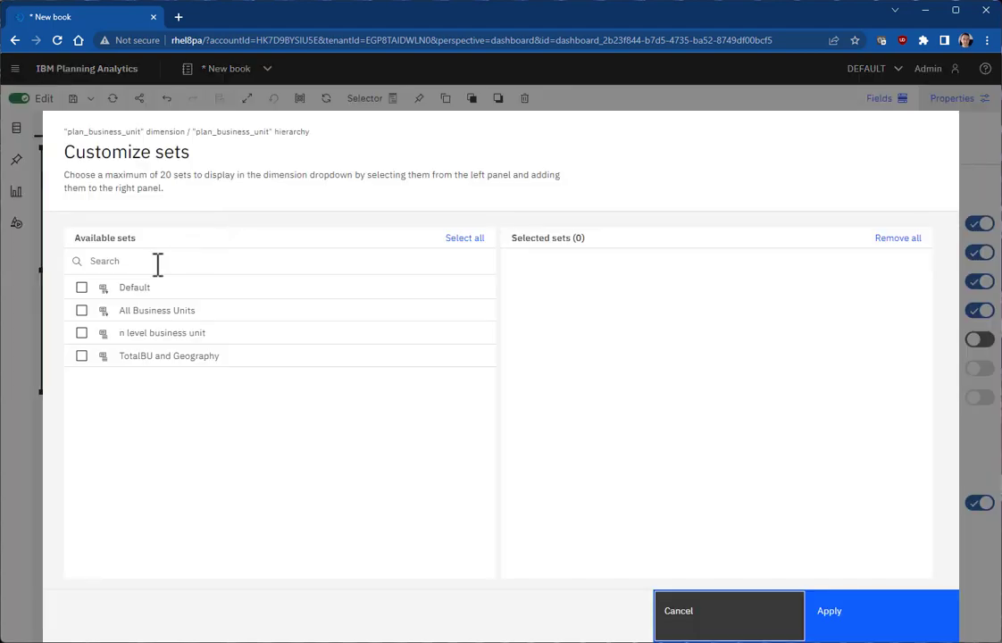
left_click(81, 311)
left_click(81, 357)
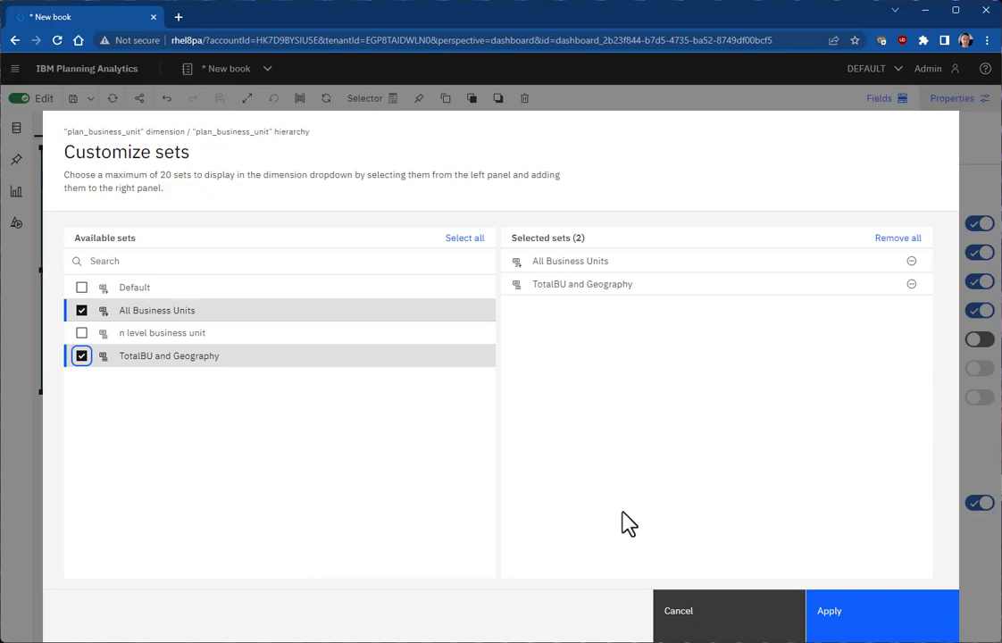
left_click(869, 626)
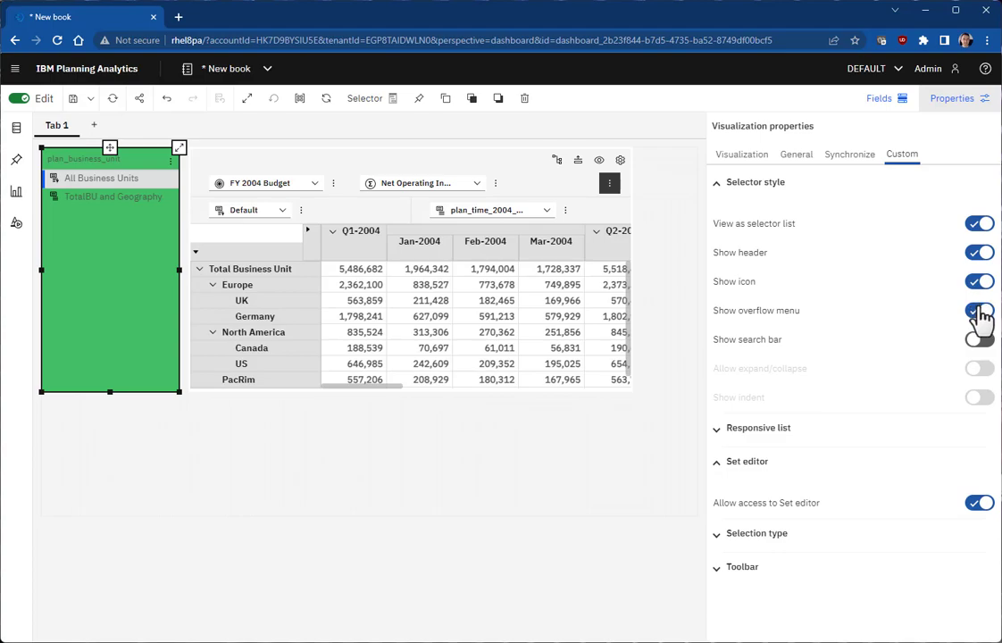
Step: Remove the overflow menu, block Set editor access, and try the TotalBU and Geography and All Business Units sets
left_click(981, 311)
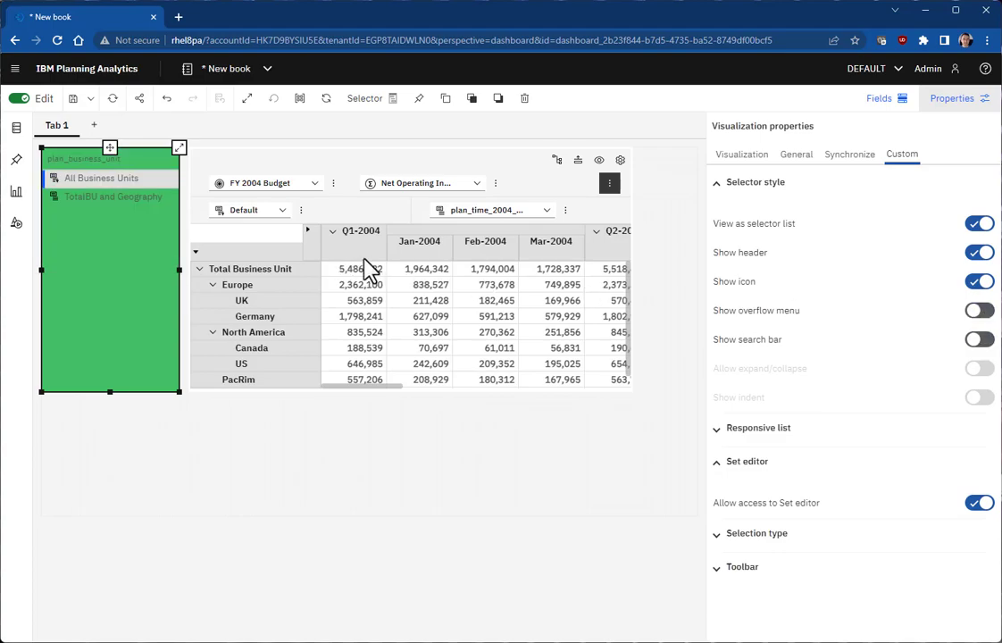
left_click(981, 503)
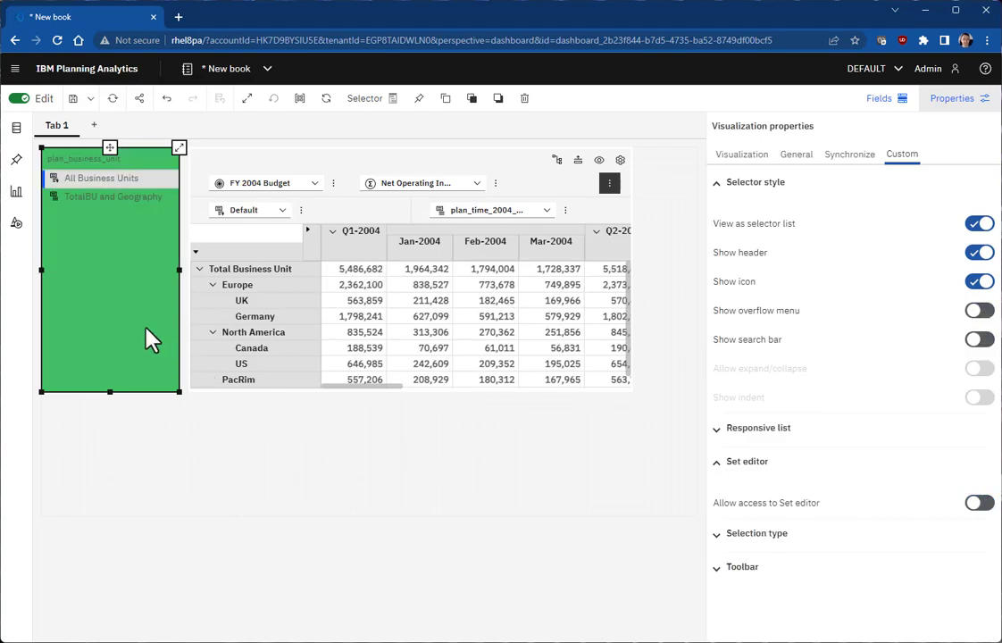
left_click(100, 200)
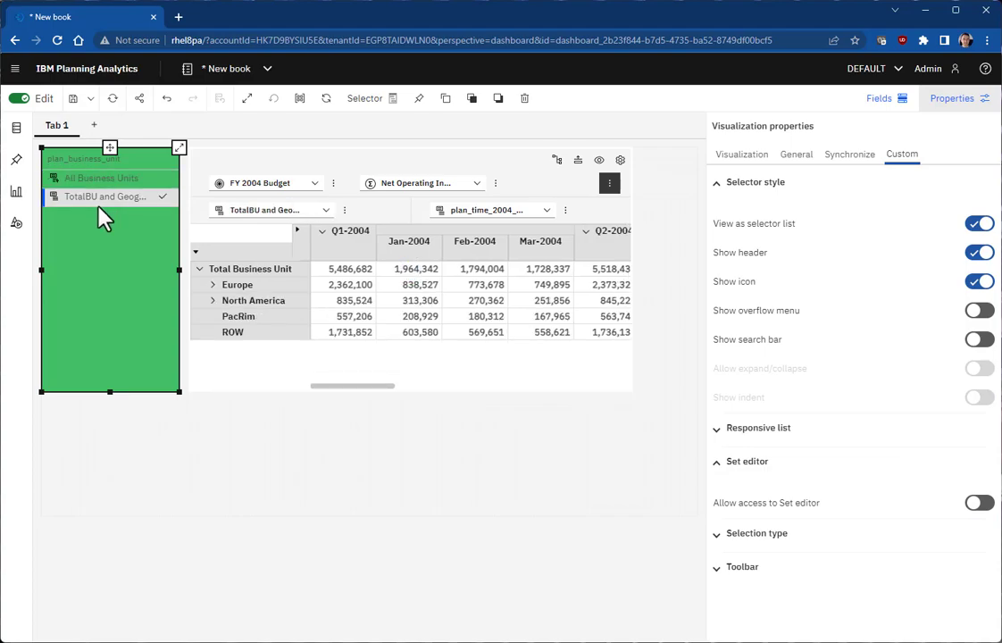
left_click(99, 179)
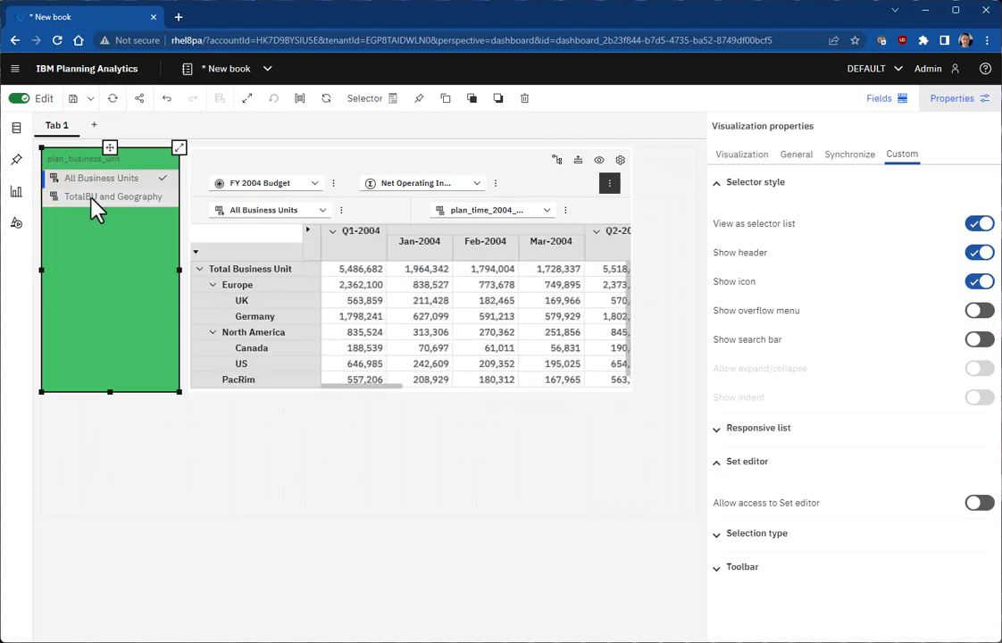
left_click(91, 198)
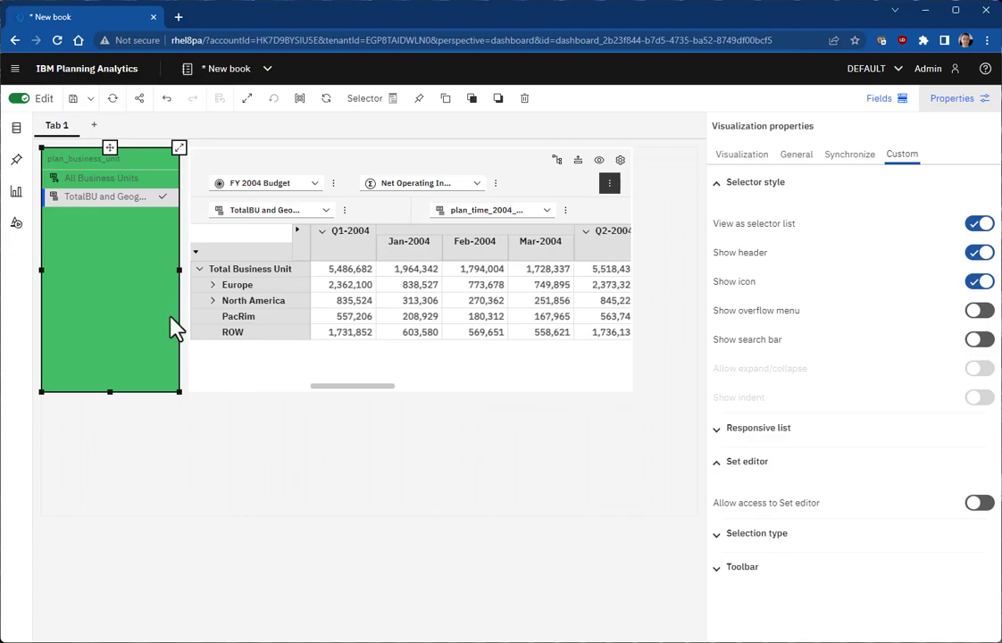
Step: Re-allow Set editor access and set the selection type to Members
left_click(981, 505)
left_click(808, 536)
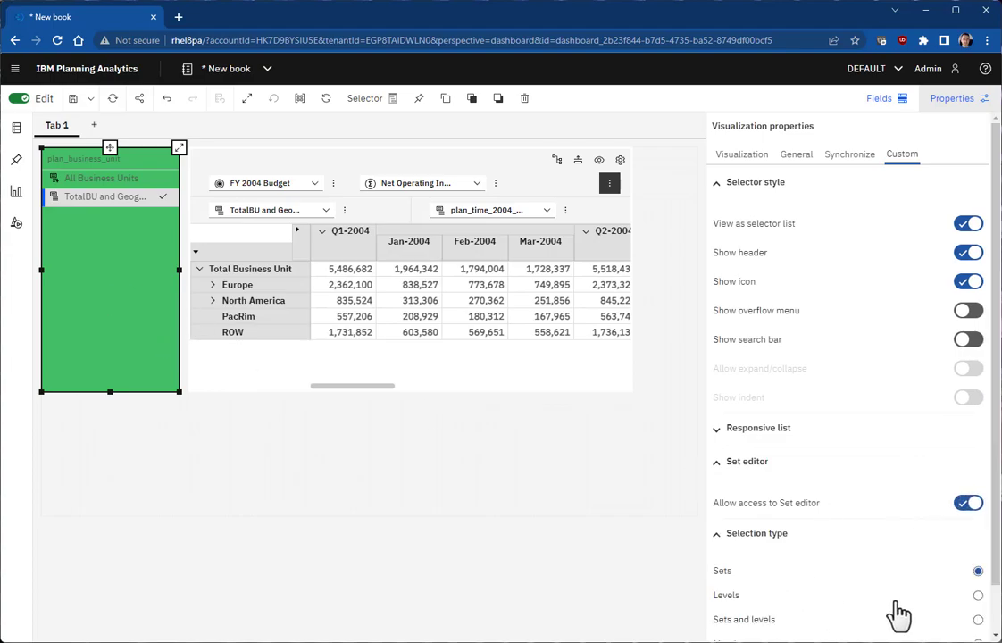
scroll(938, 607, "down", 1)
left_click(978, 594)
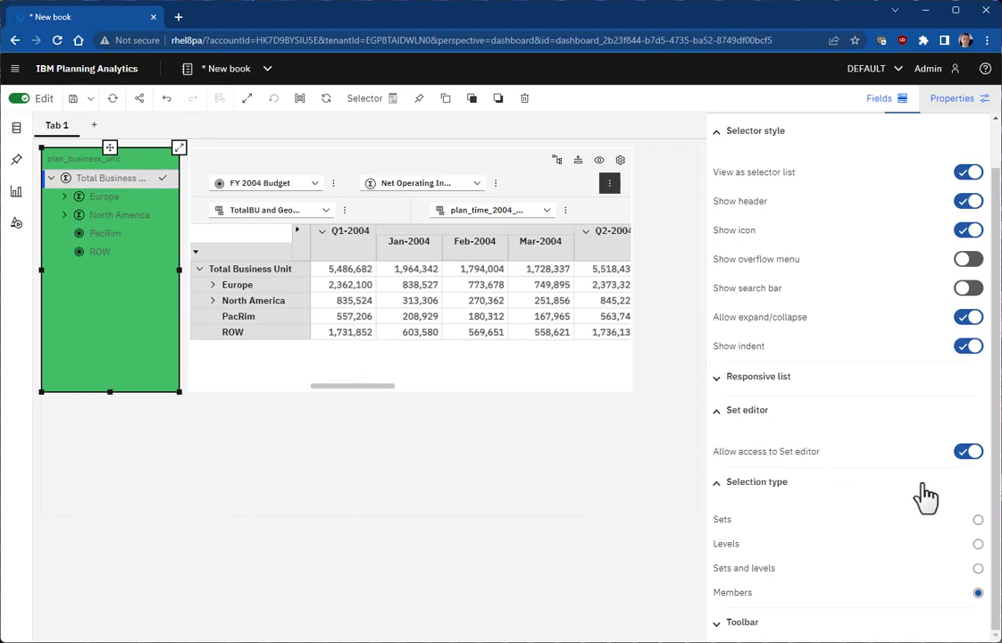
scroll(922, 397, "up", 1)
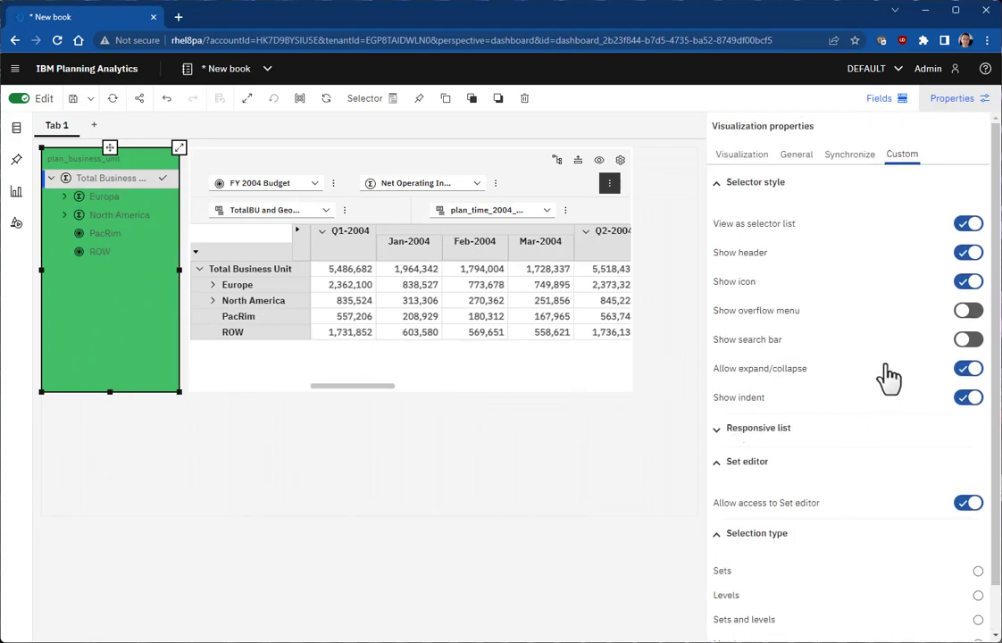
Step: Restore the overflow menu and, in the Set editor, replace the set with Total Business Unit, Europe and North America
left_click(969, 311)
left_click(171, 160)
left_click(190, 184)
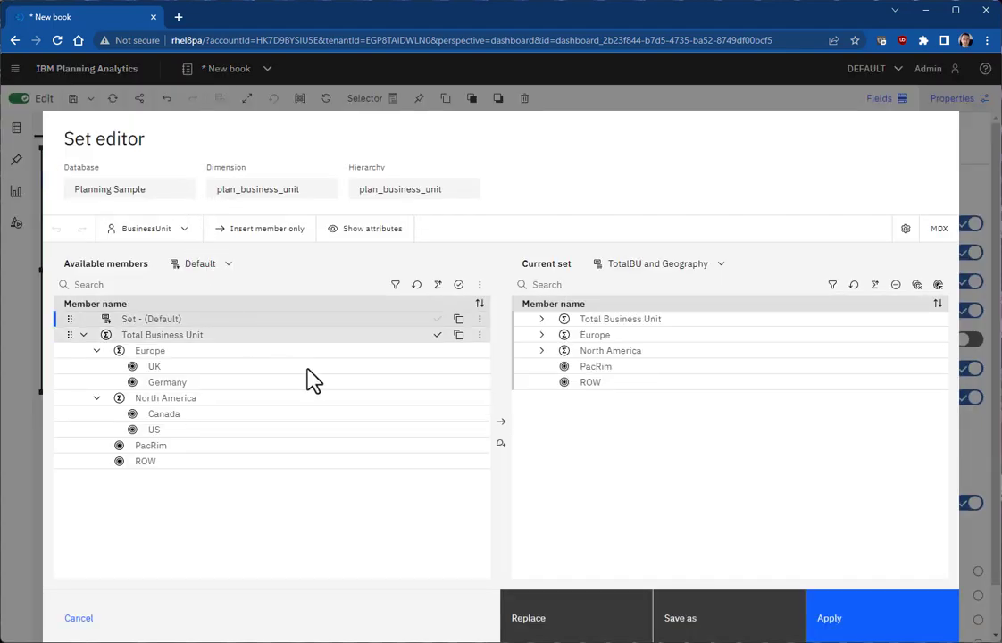
left_click(609, 352, "shift")
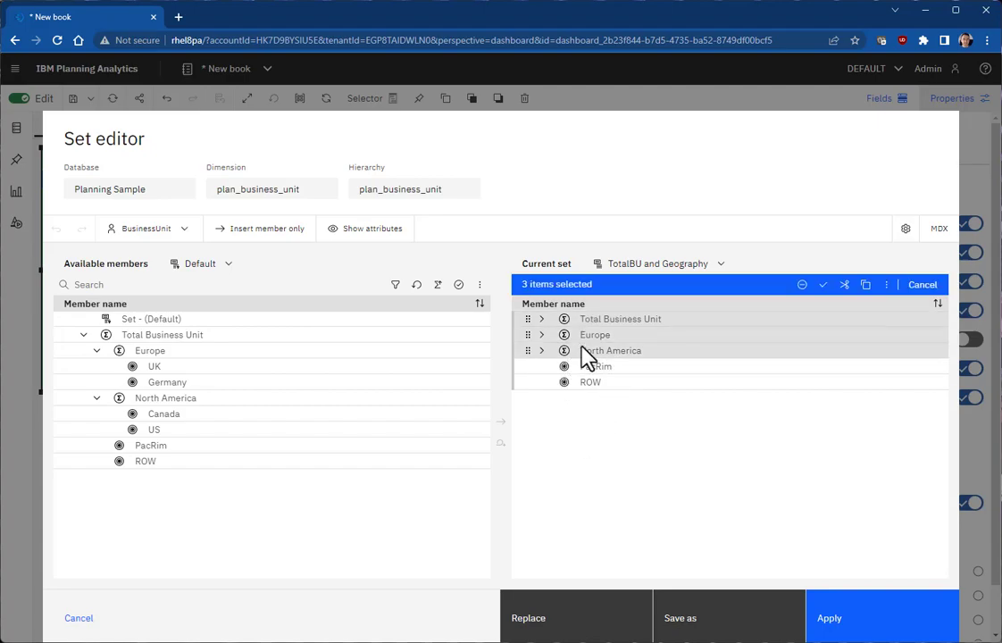
left_click(579, 630)
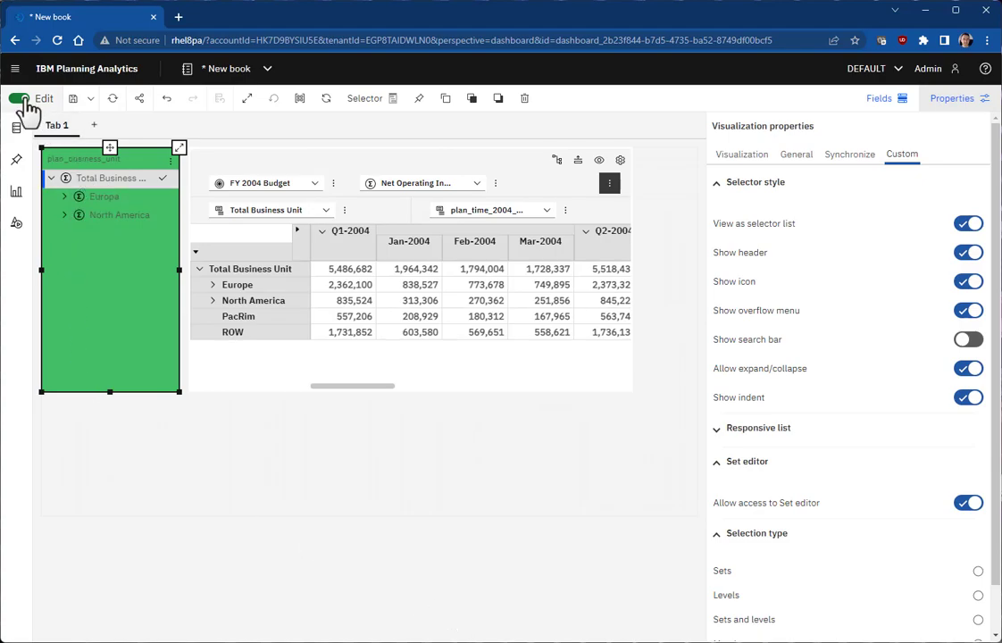
Step: Leave edit mode, expand Europe and view UK then Germany in the crosstab
left_click(19, 99)
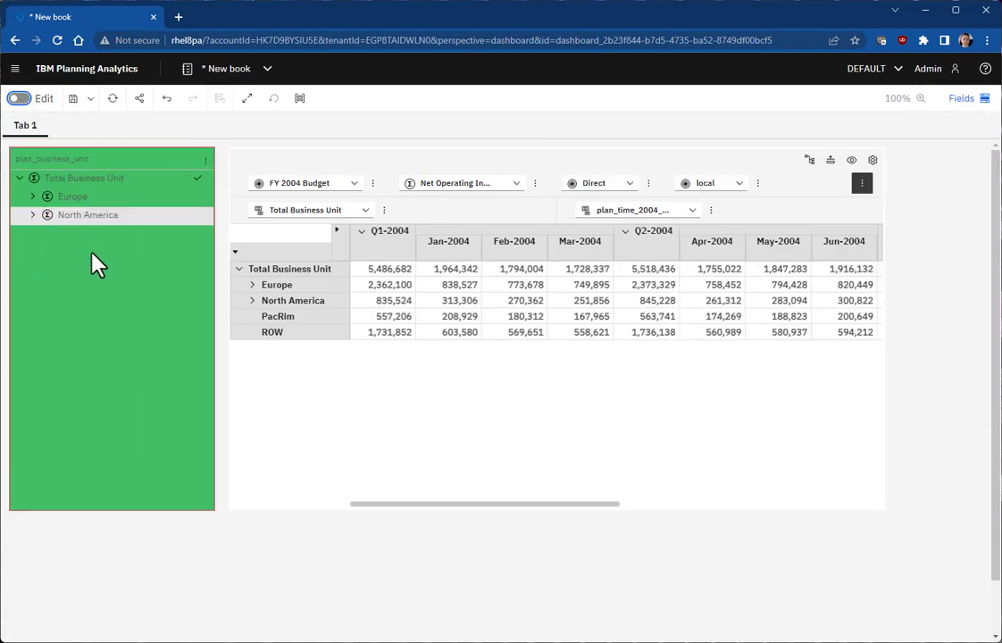
left_click(31, 197)
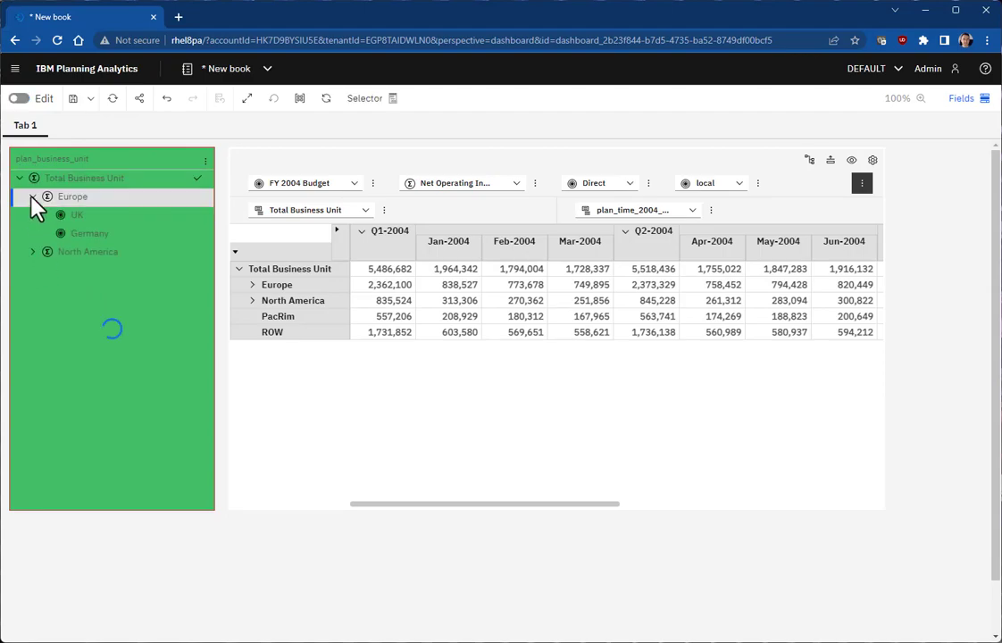
left_click(100, 222)
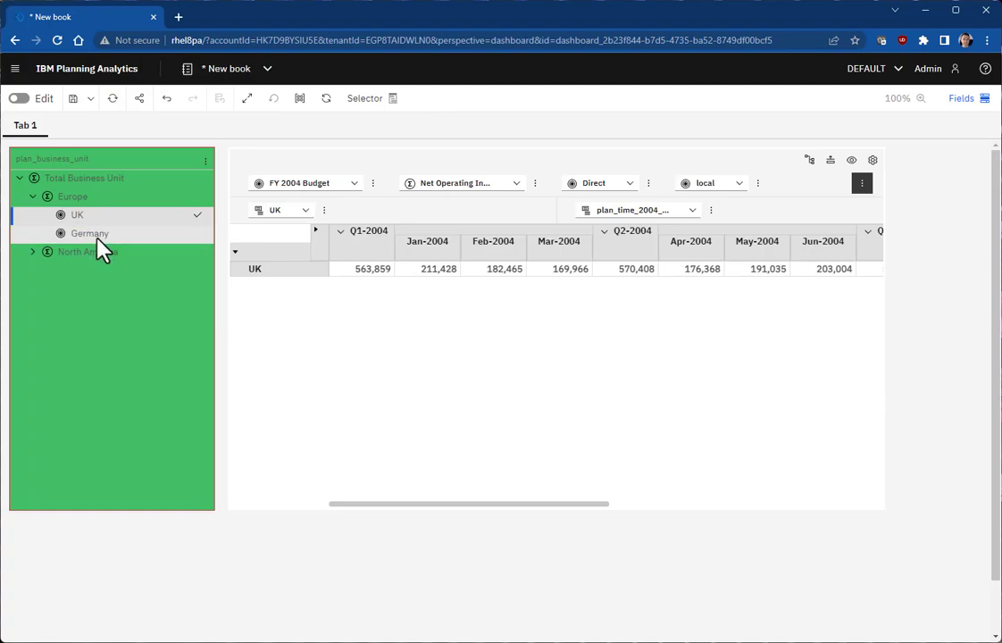
left_click(98, 234)
Step: Expand North America, try Canada, US and North America, finish on Europe, and re-enable editing
left_click(32, 253)
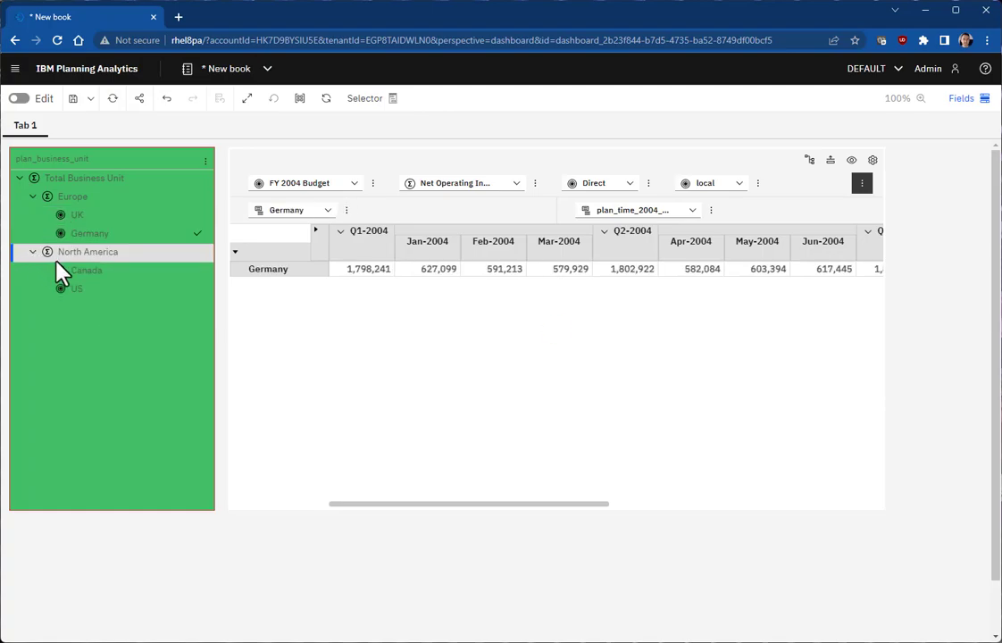
left_click(77, 271)
left_click(76, 291)
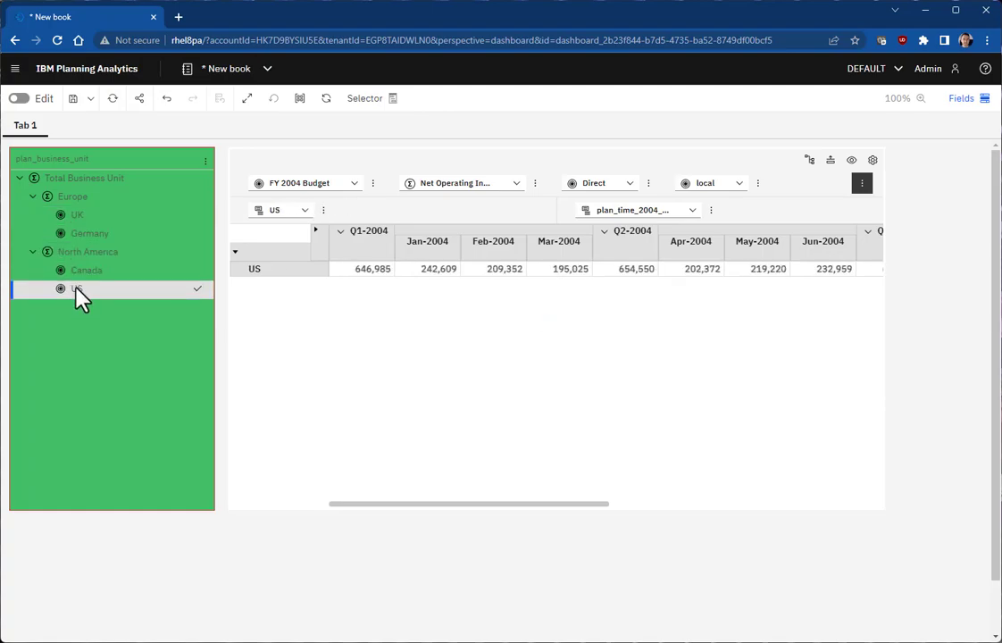
left_click(90, 254)
left_click(80, 199)
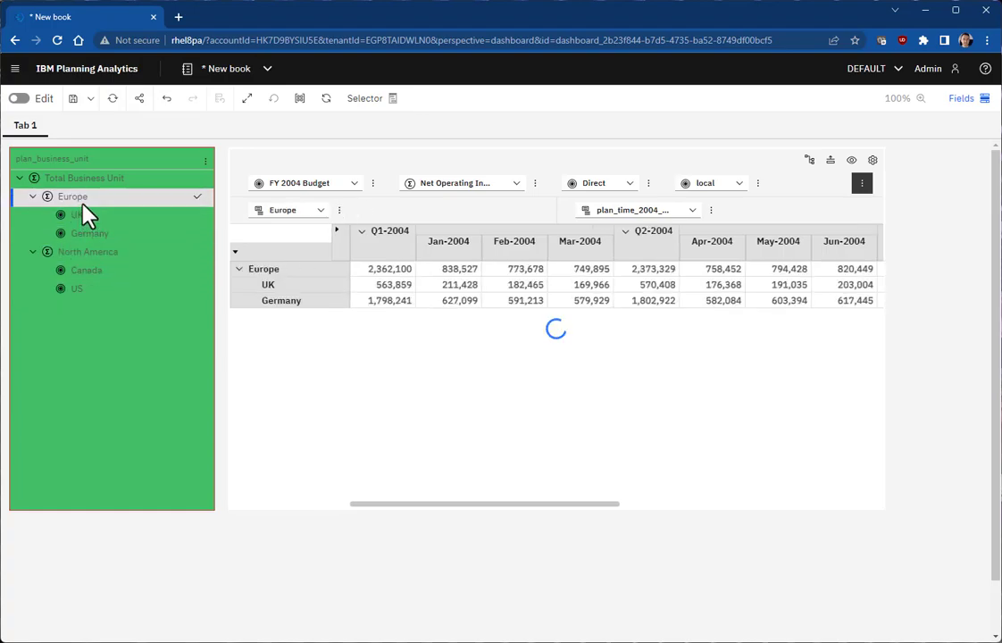
left_click(19, 100)
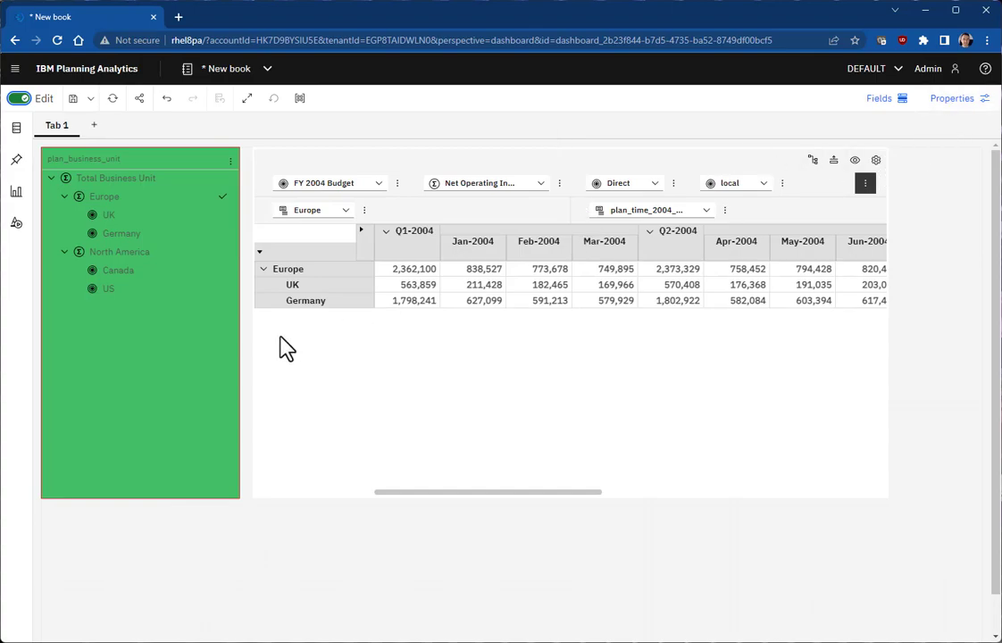
Step: Turn off Allow expand/collapse for the business-unit selector list, keeping Show indent on
left_click(203, 407)
left_click(960, 100)
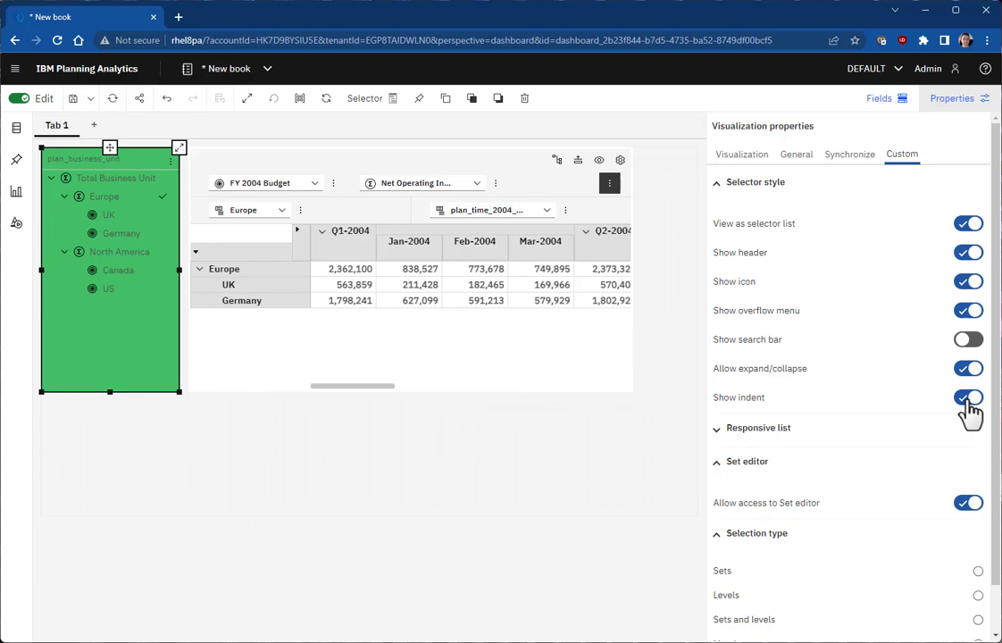
left_click(968, 370)
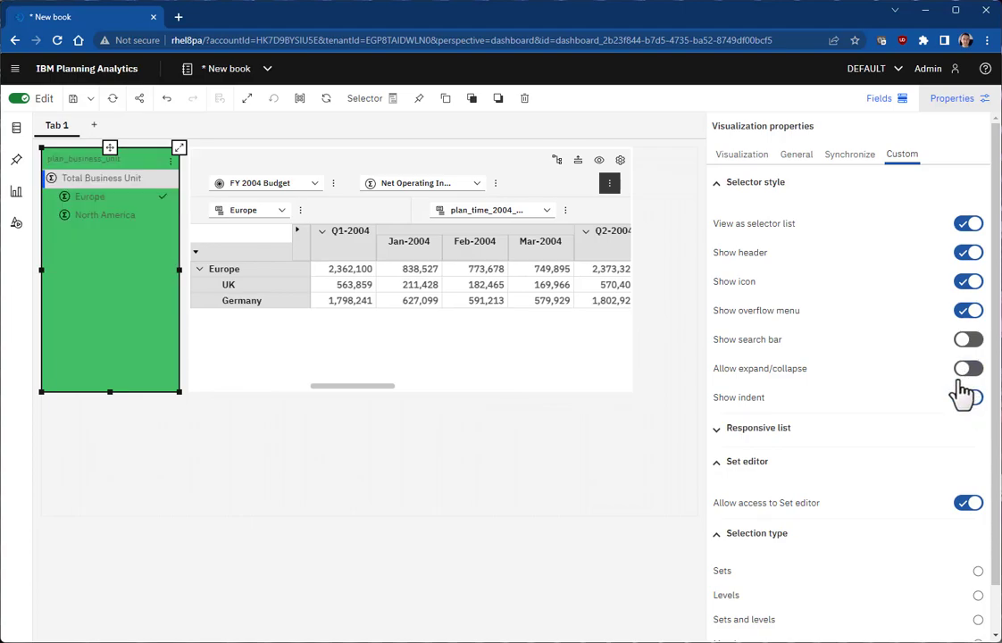
left_click(966, 399)
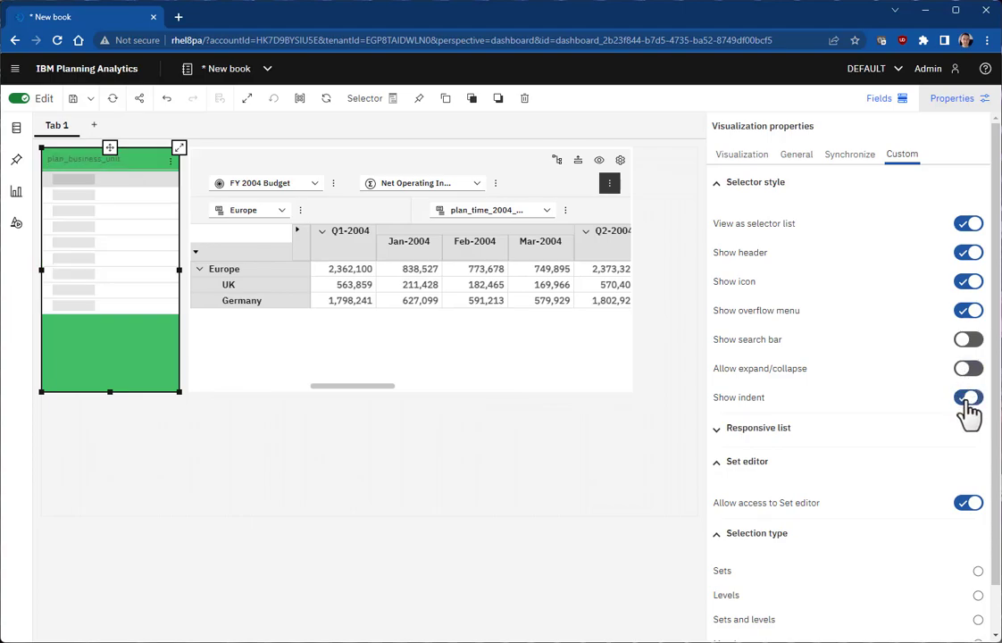
left_click(967, 404)
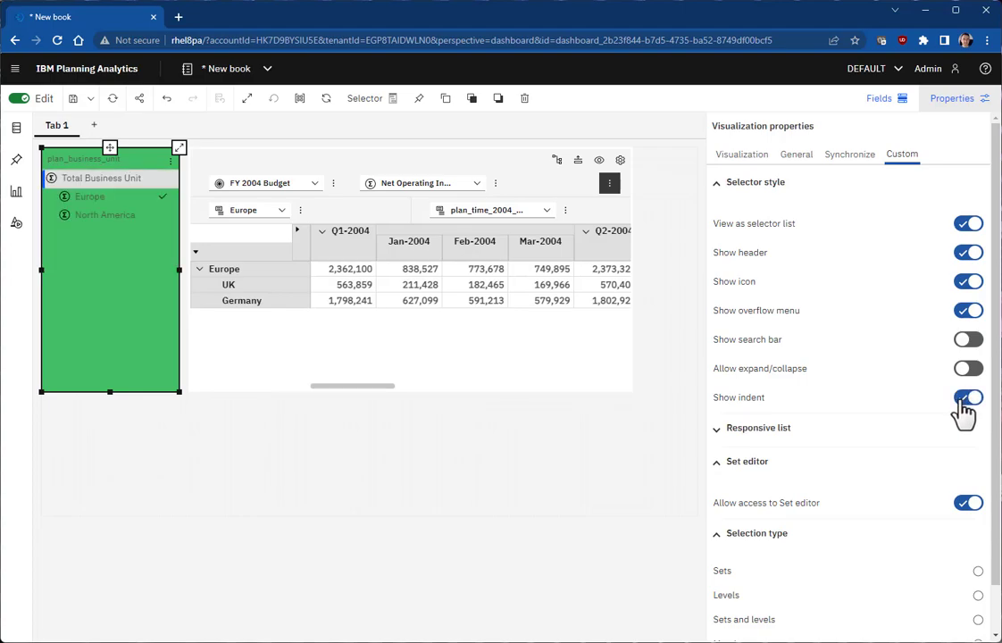
left_click(170, 164)
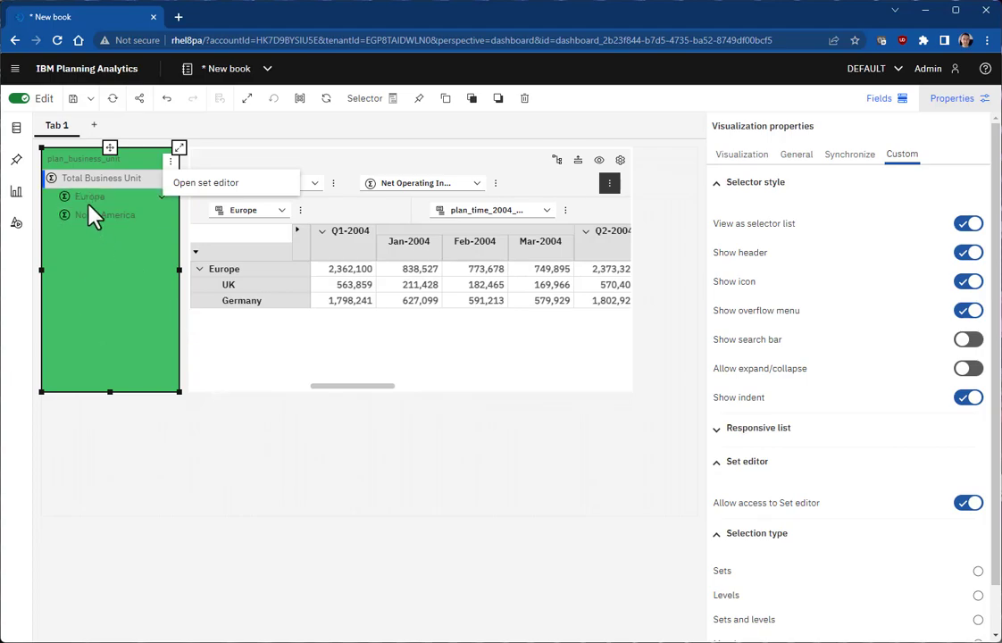
left_click(286, 483)
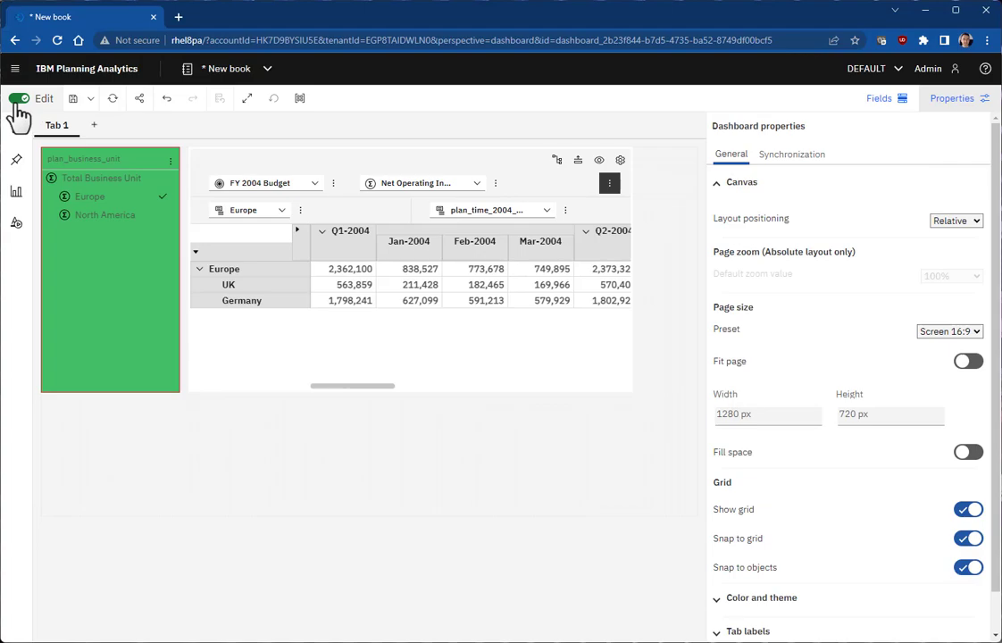
Step: Leave edit mode and switch the crosstab through Total Business Unit, Europe, North America, then Total Business Unit
left_click(20, 100)
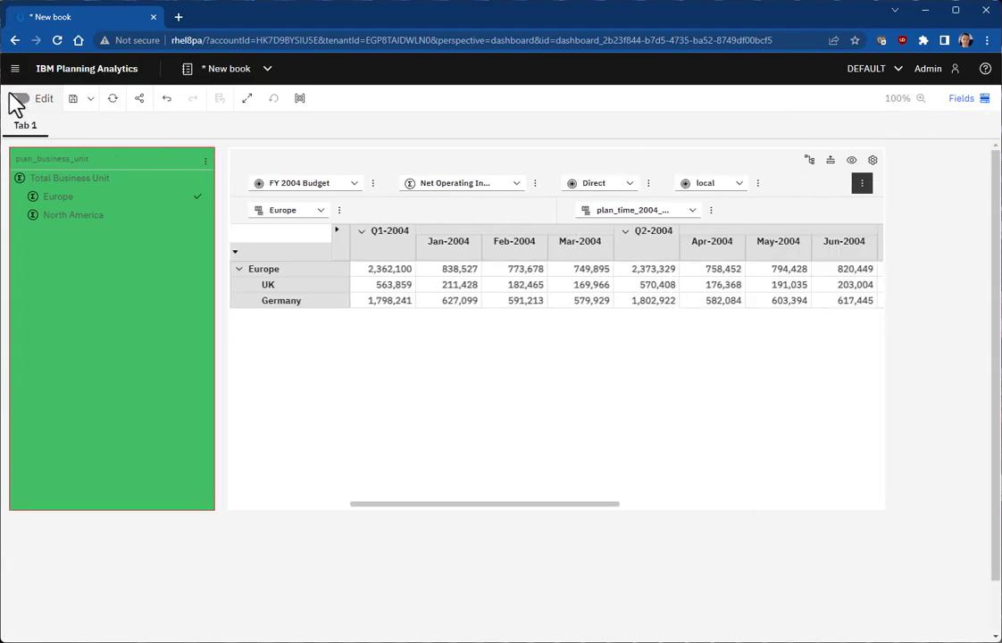
left_click(93, 184)
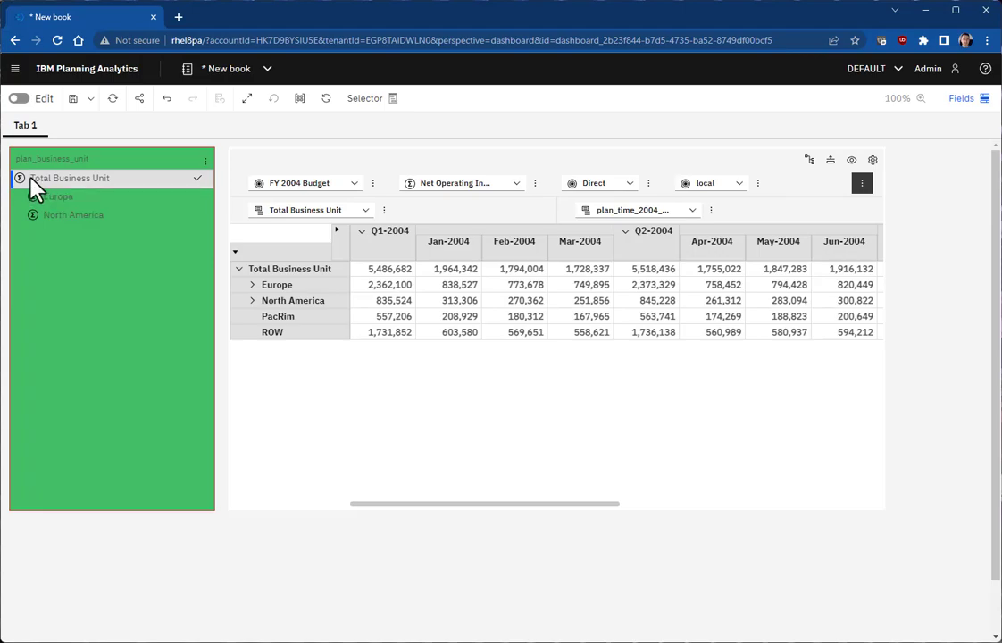
left_click(65, 198)
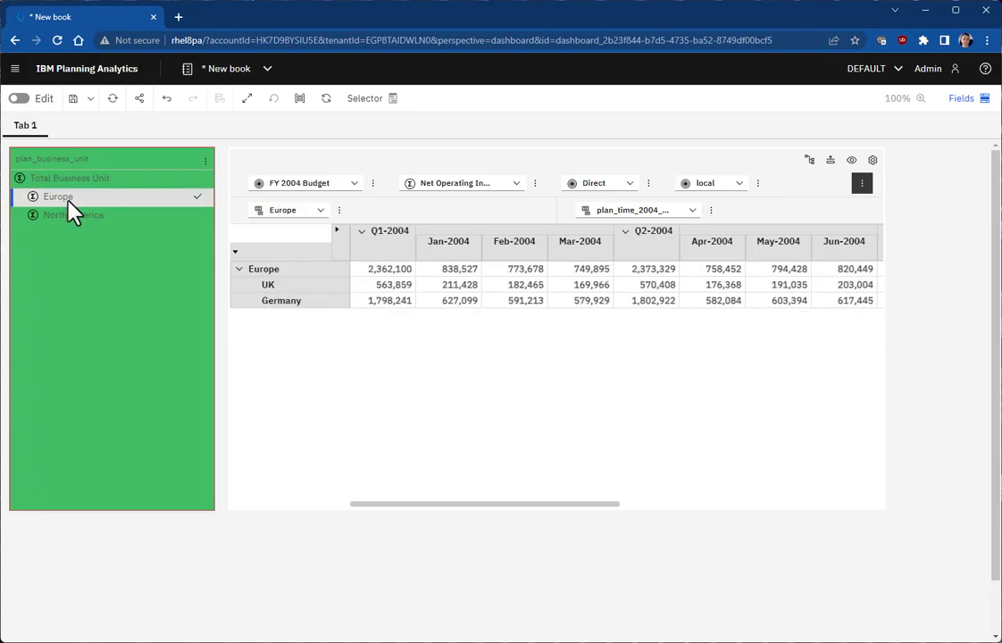
left_click(66, 218)
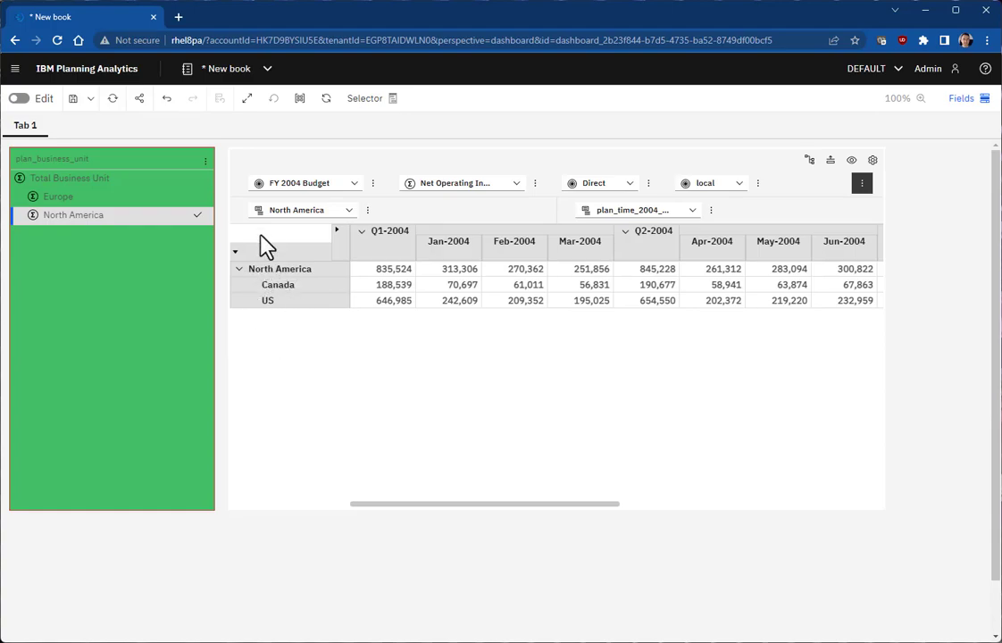
left_click(148, 182)
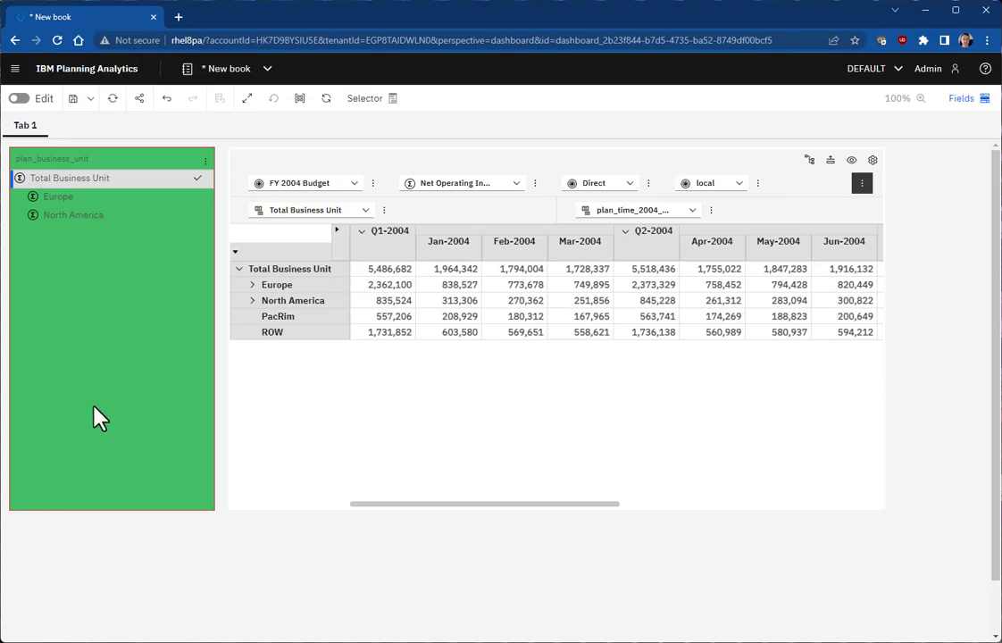
Step: Turn off the Use new selector visualization feature in Administration
left_click(76, 77)
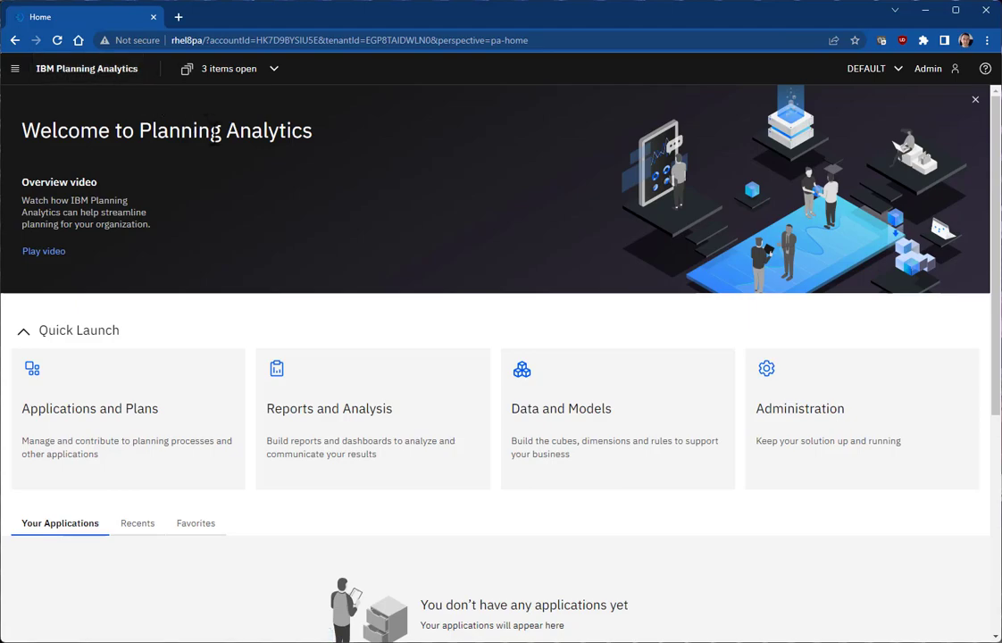
left_click(891, 431)
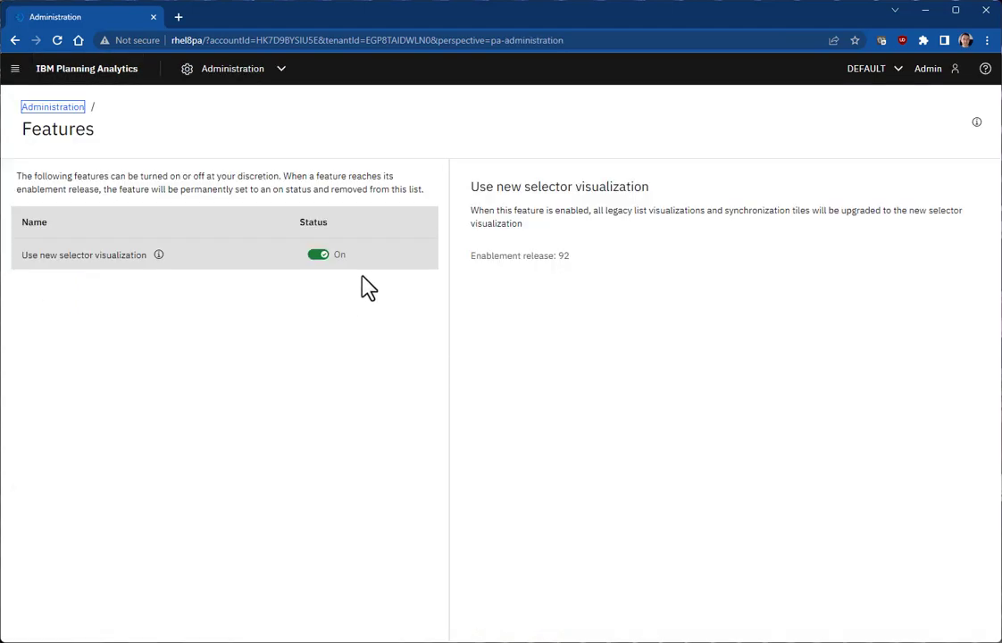
left_click(319, 256)
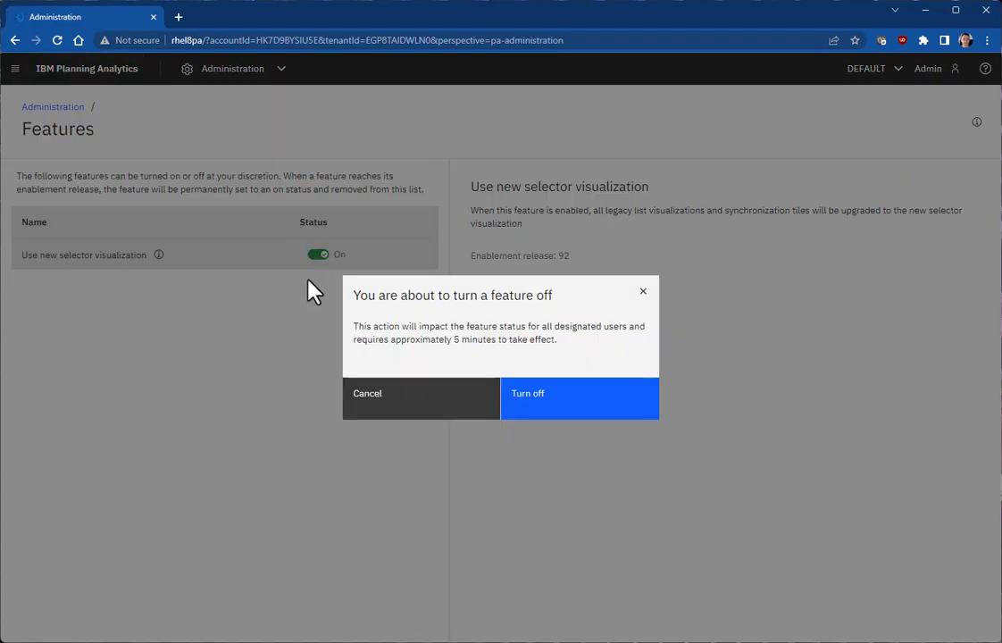
left_click(548, 399)
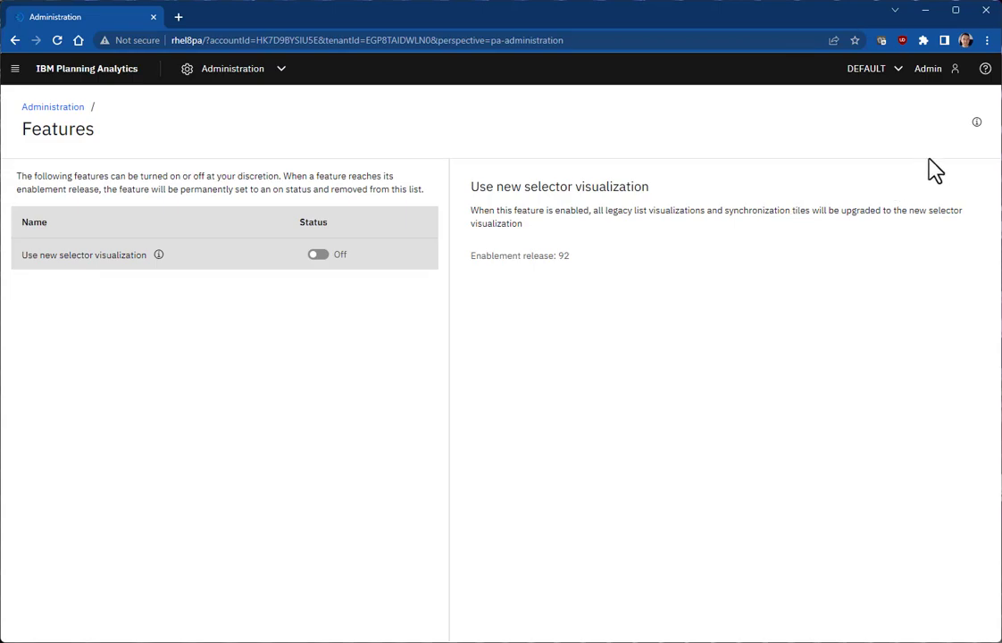
Step: Sign out without saving the book and log back in with the administrator username and password
left_click(930, 69)
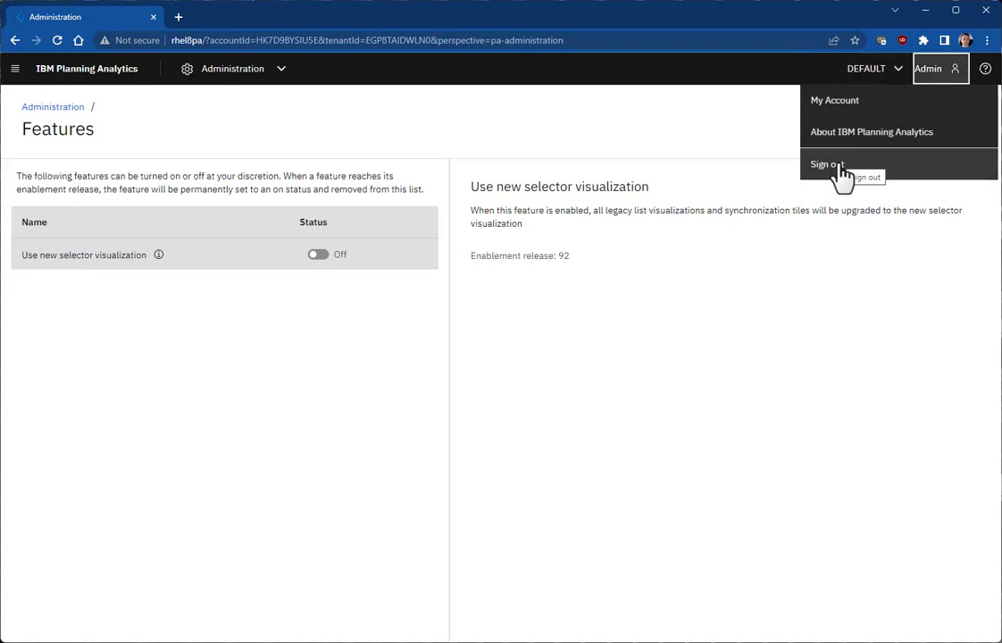
left_click(840, 166)
left_click(598, 407)
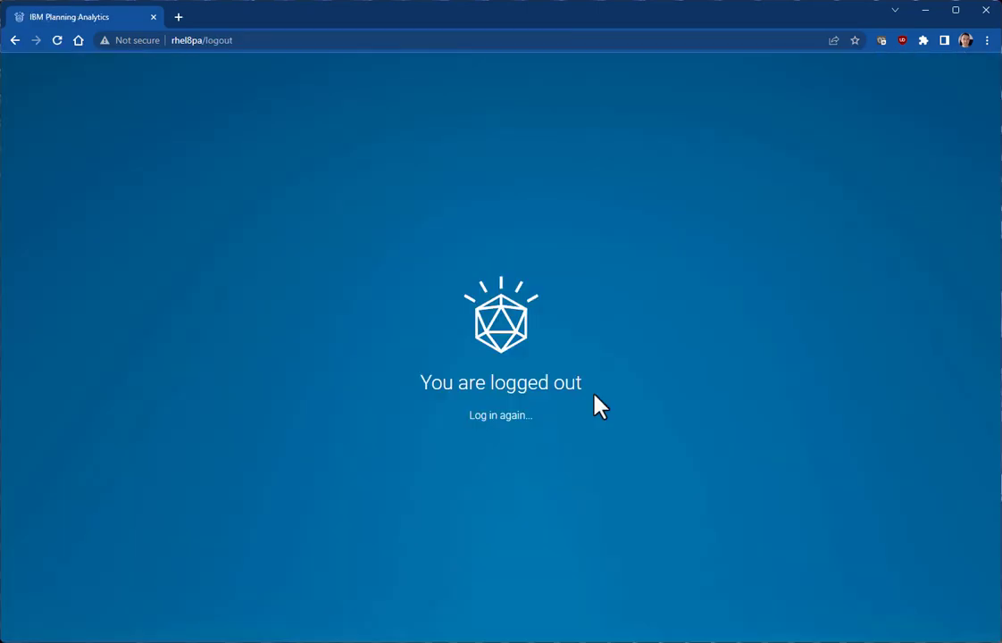
left_click(491, 419)
type("admin")
key("Tab")
type("apple")
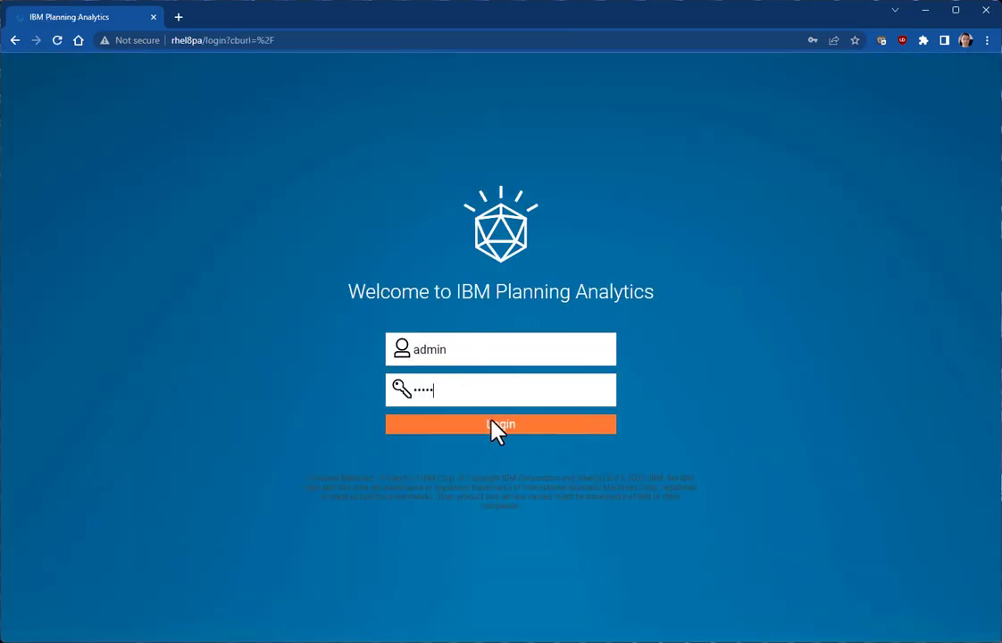
left_click(496, 427)
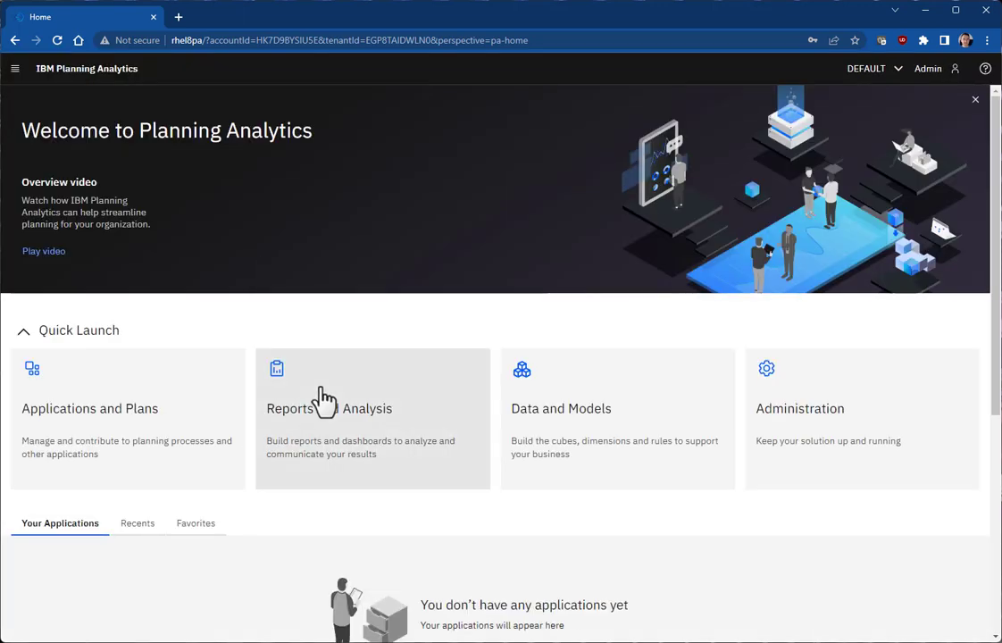
Step: Open the Classic Sync Widget and List book and browse the sync widget's business-unit members
left_click(323, 399)
left_click(129, 278)
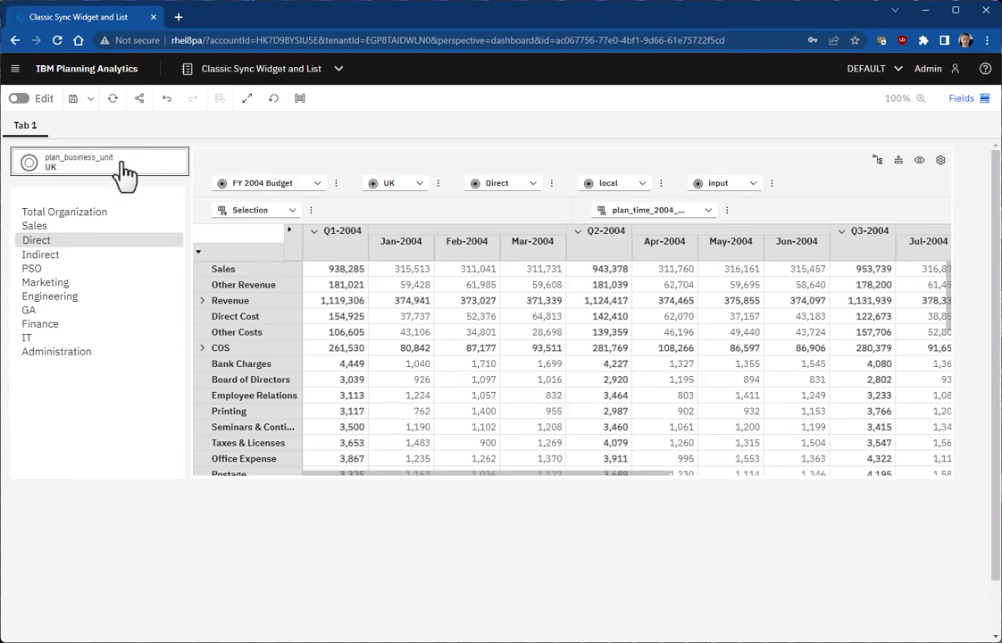
left_click(125, 175)
scroll(138, 283, "down", 2)
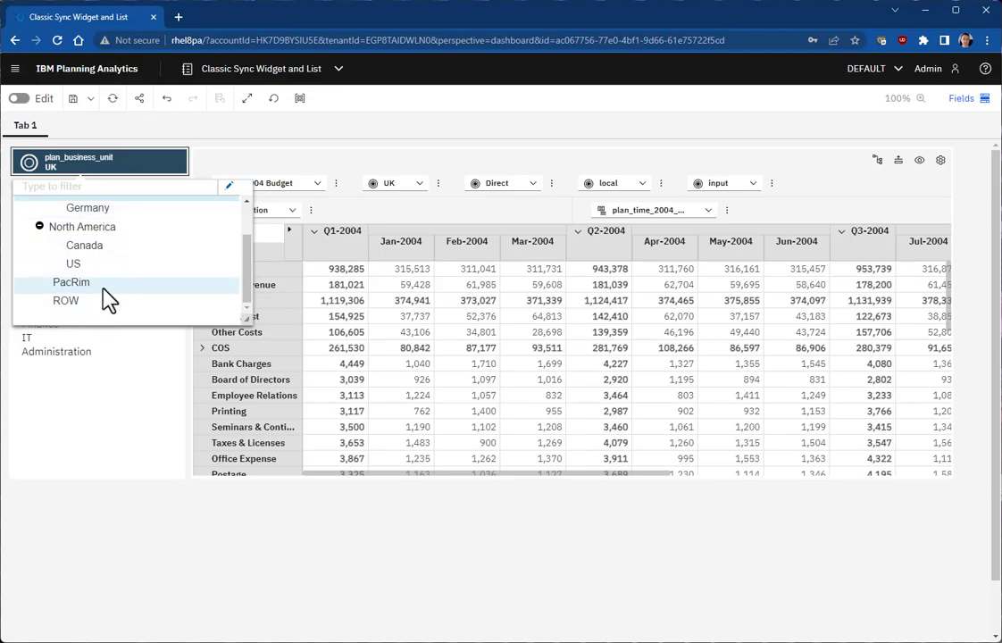
scroll(105, 286, "up", 2)
Step: Compare the crosstab's business-unit member list with the sync widget's, then turn on editing
left_click(418, 188)
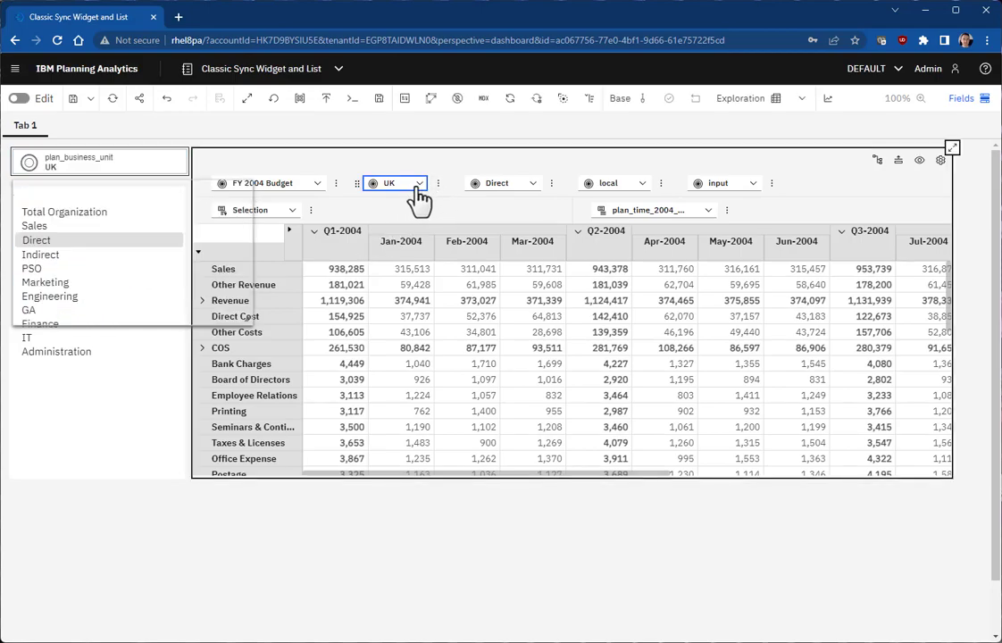
scroll(460, 302, "down", 2)
scroll(452, 298, "up", 2)
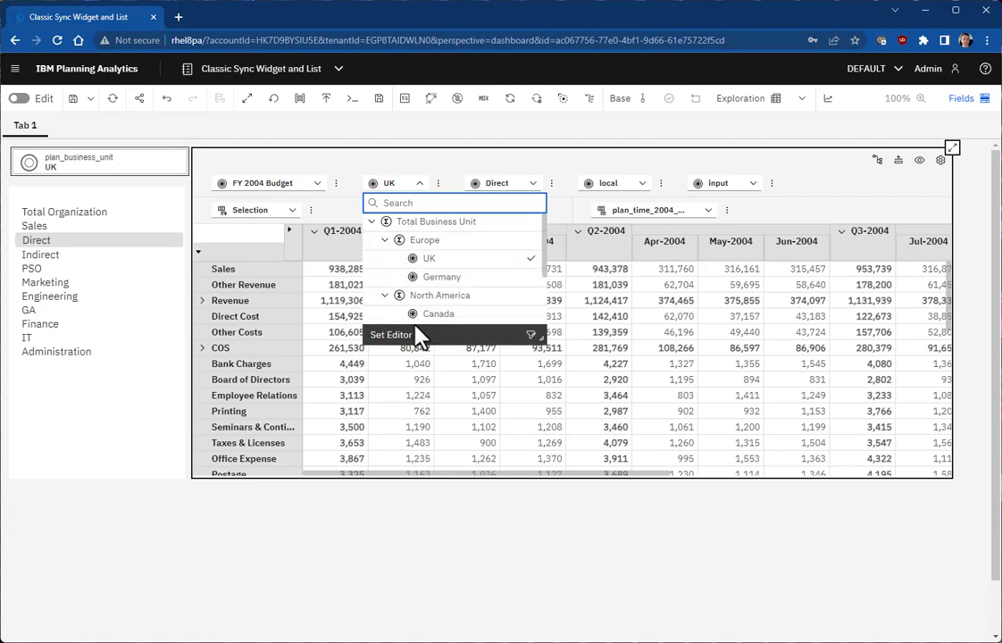
left_click(125, 161)
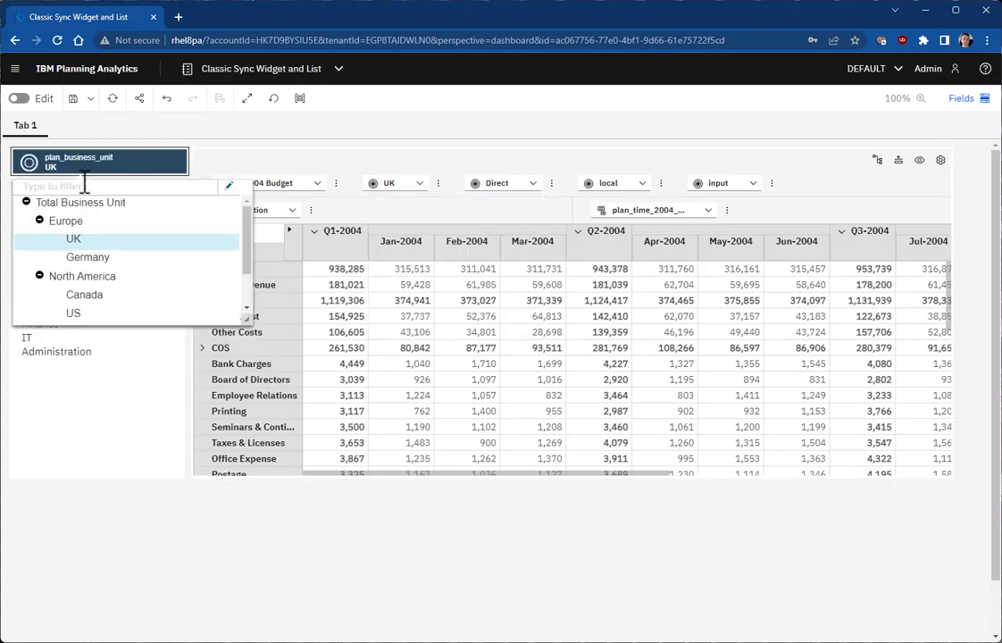
left_click(126, 587)
left_click(18, 98)
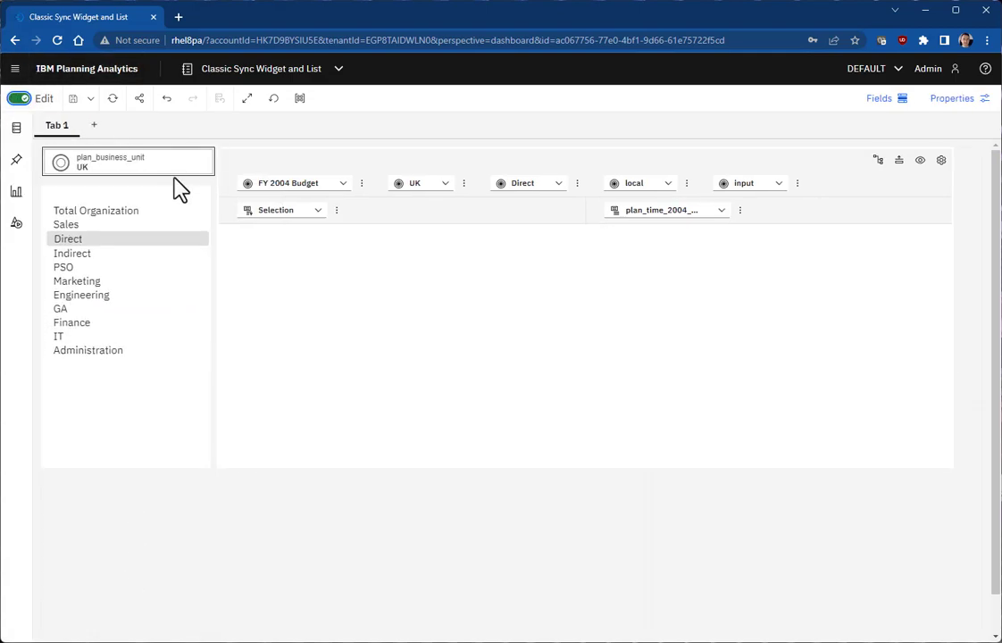
Step: Review the department list's Custom properties, including the Toolbar section, then return home
left_click(204, 164)
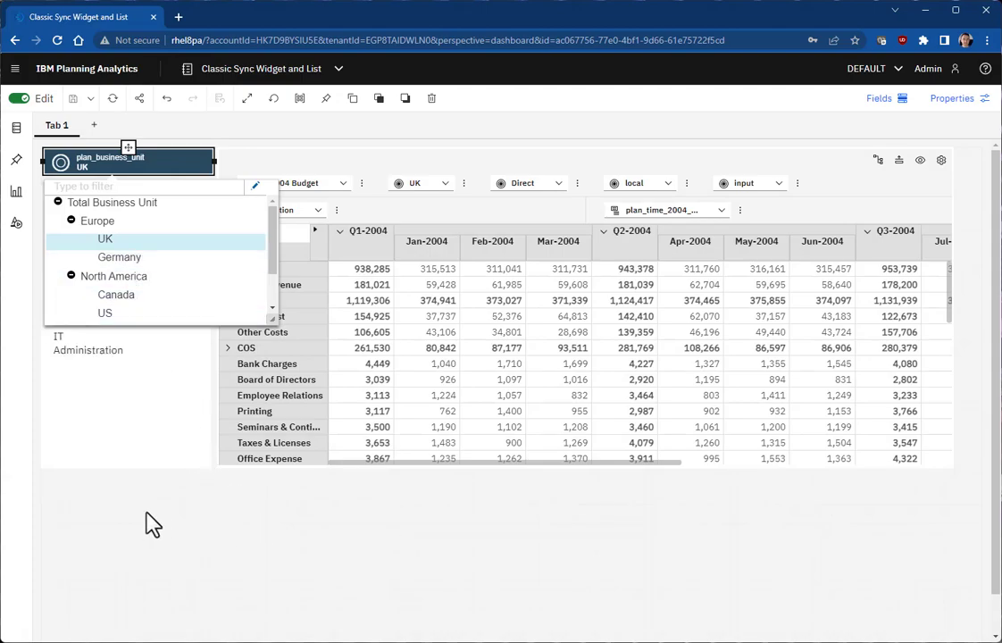
left_click(128, 446)
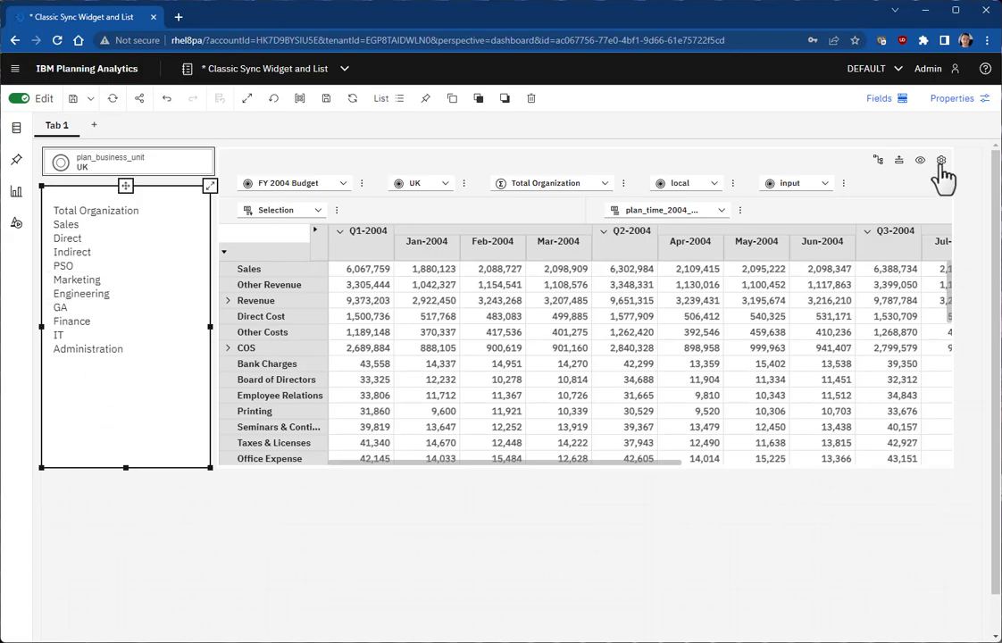
left_click(951, 105)
left_click(901, 157)
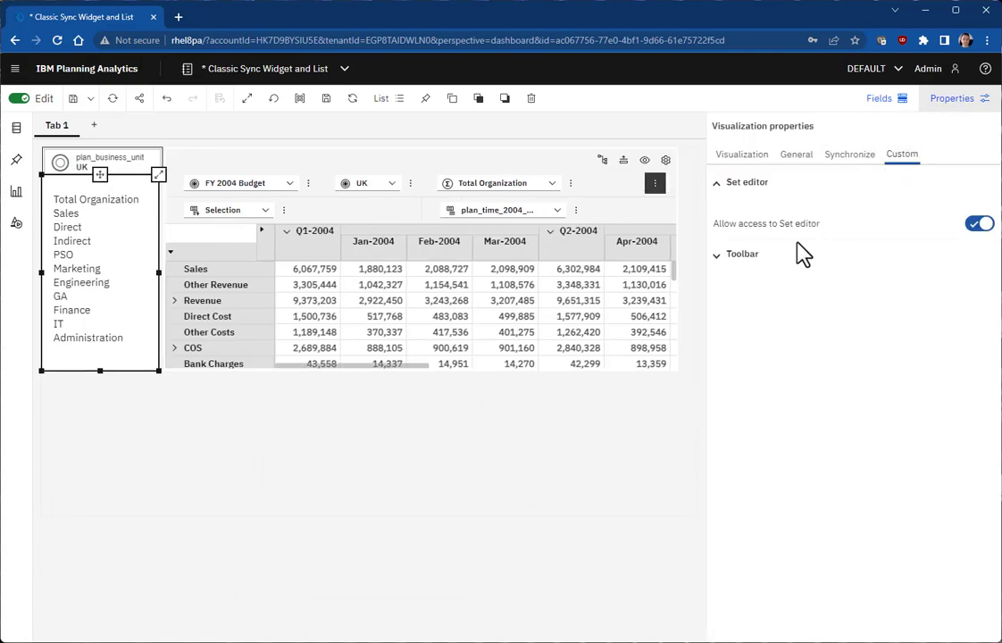
left_click(780, 256)
left_click(717, 258)
left_click(963, 100)
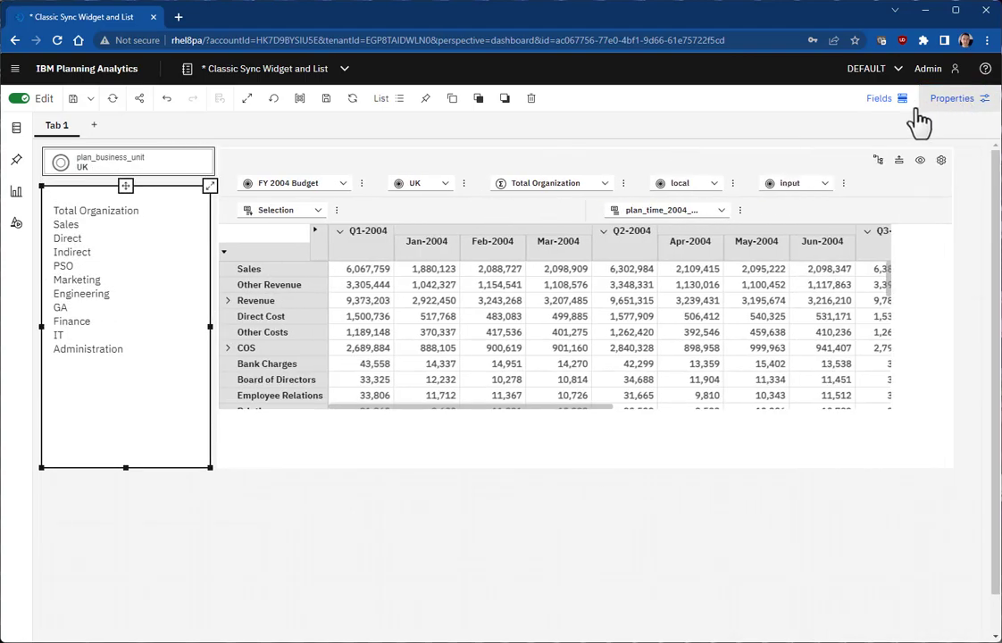
left_click(105, 72)
Step: Turn on the Use new selector visualization feature in Administration
left_click(871, 481)
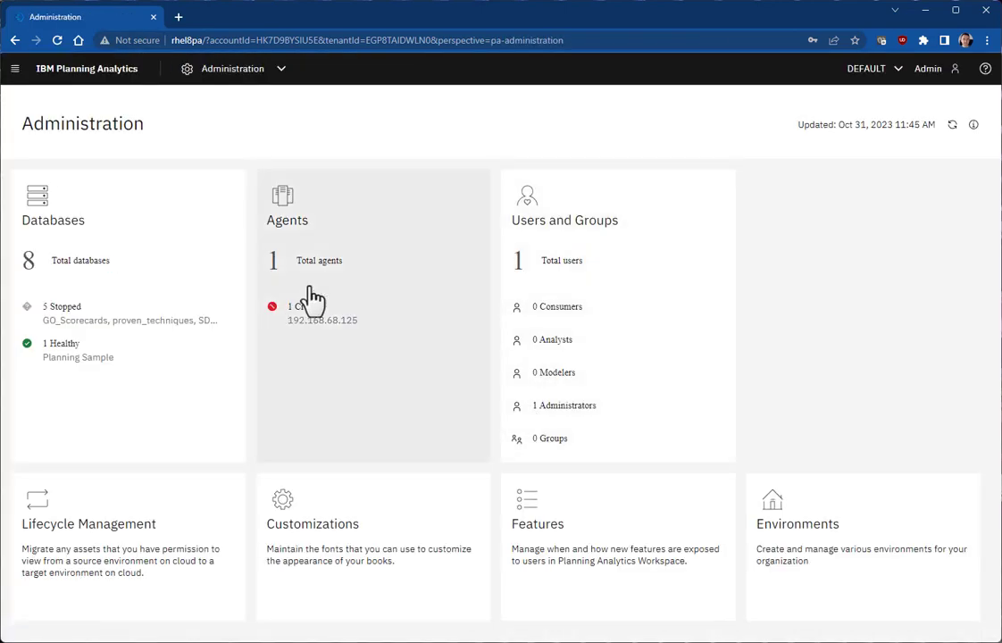
left_click(571, 554)
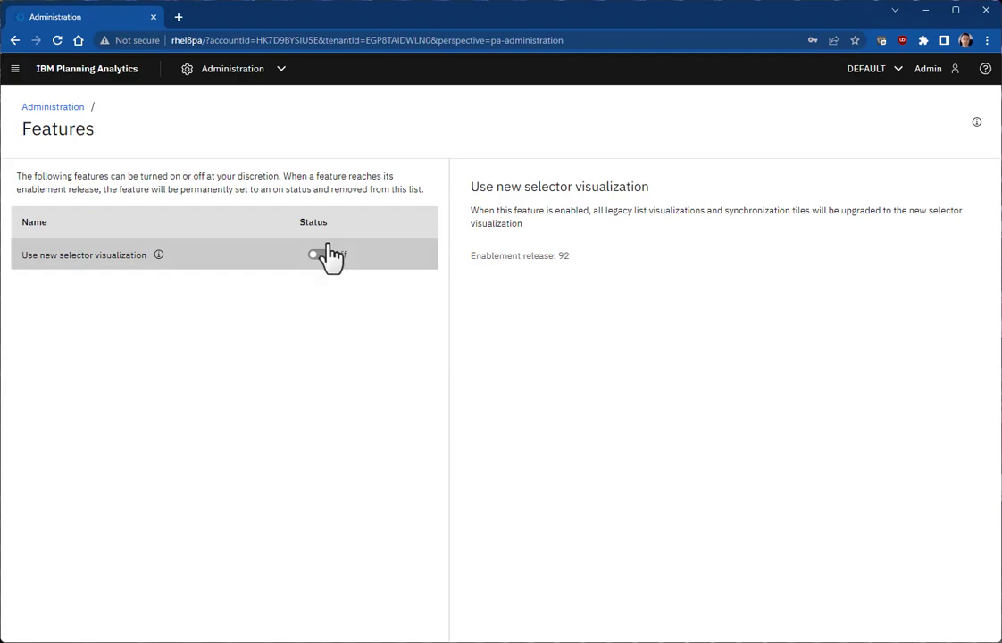
left_click(318, 255)
left_click(539, 402)
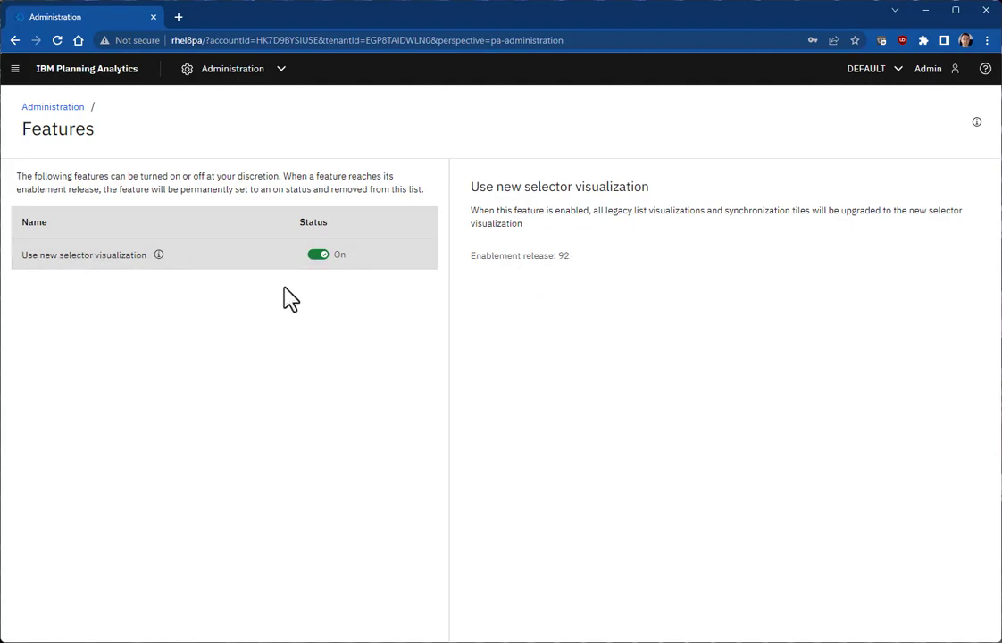
Step: Sign out, log back in with the administrator username and password, and go to Reports and Analysis
left_click(932, 79)
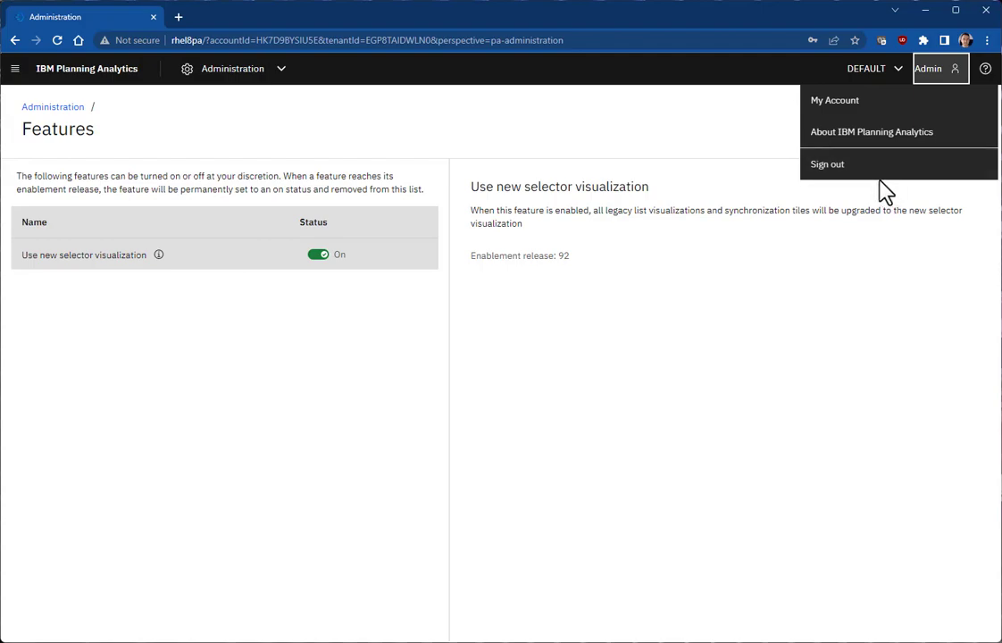
left_click(861, 166)
left_click(539, 413)
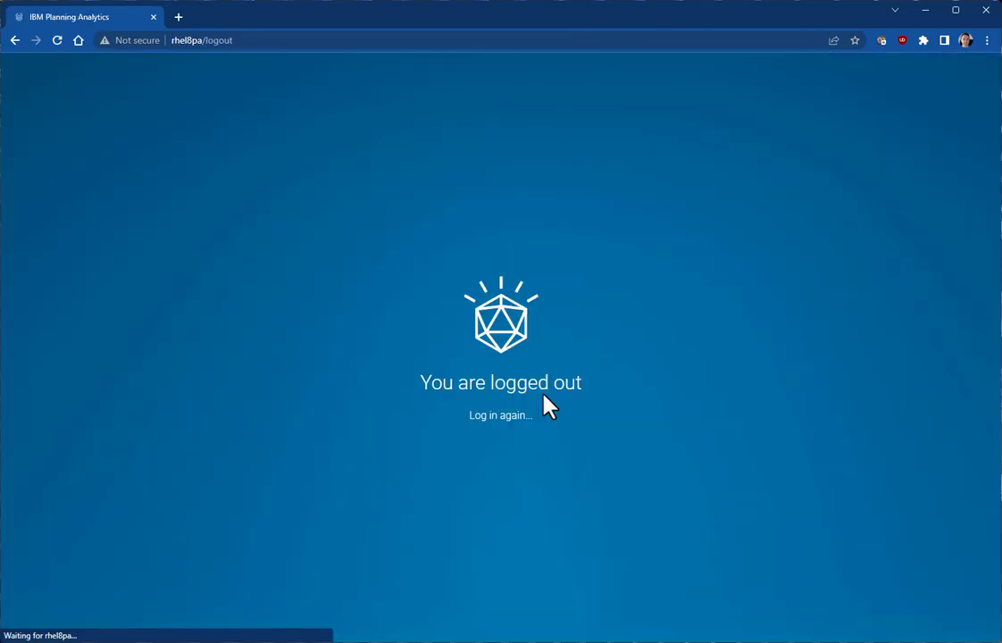
left_click(500, 417)
type("admin")
key("Tab")
type("apple")
left_click(505, 426)
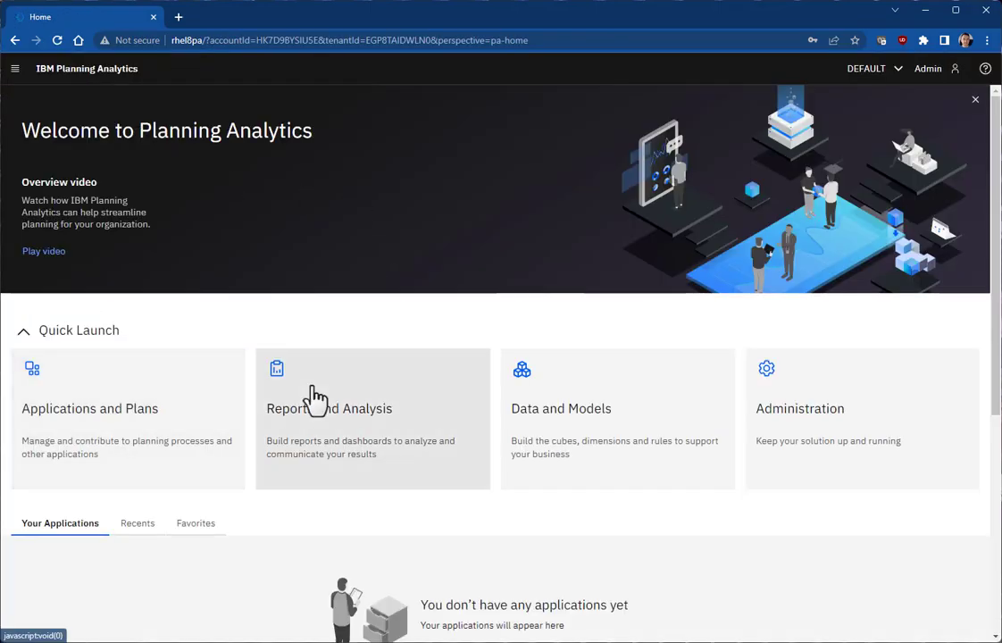
left_click(317, 399)
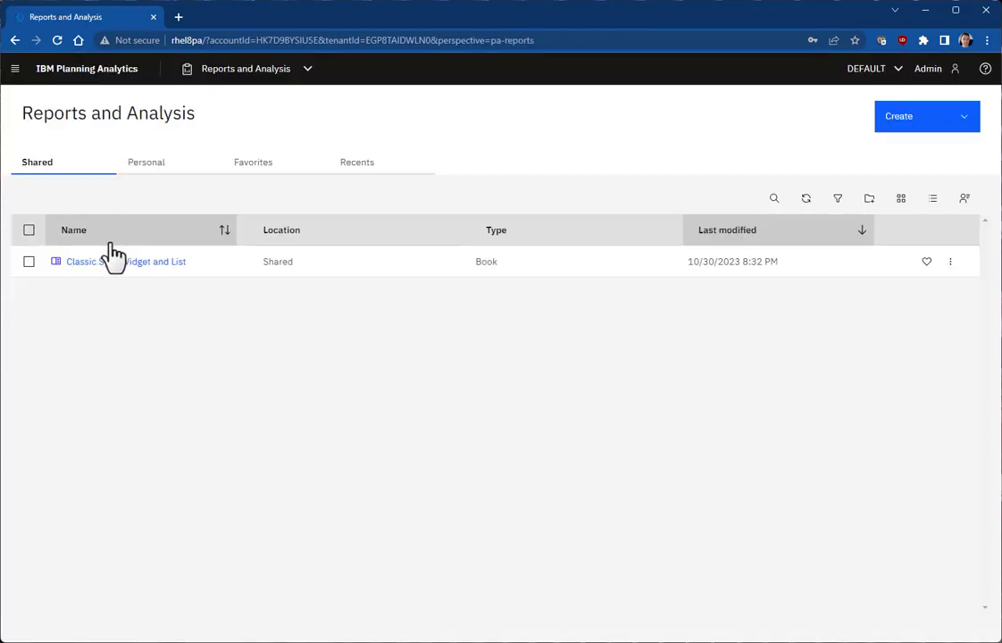
Step: Open the Classic Sync Widget and List book, turn on editing, and select the department selector list
left_click(93, 264)
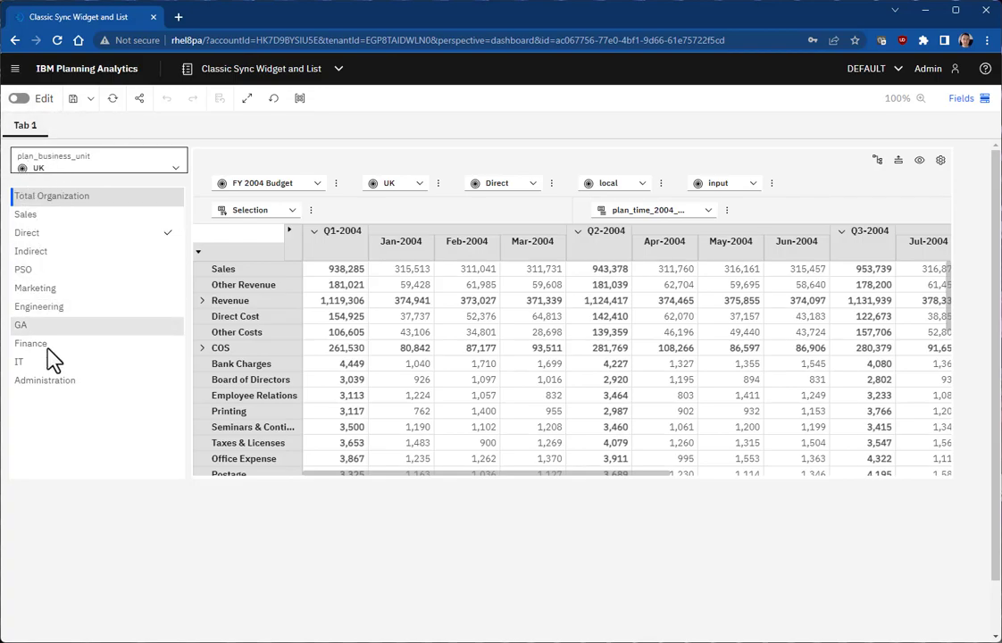
left_click(19, 99)
left_click(134, 407)
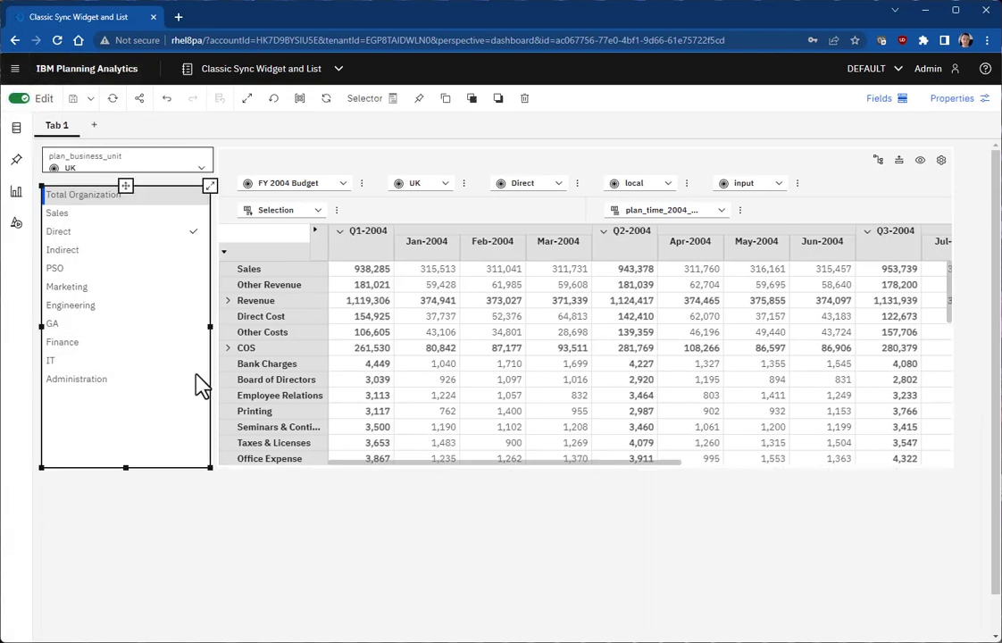
Step: Review the department selector's Custom Selector style settings, then close Properties
left_click(950, 102)
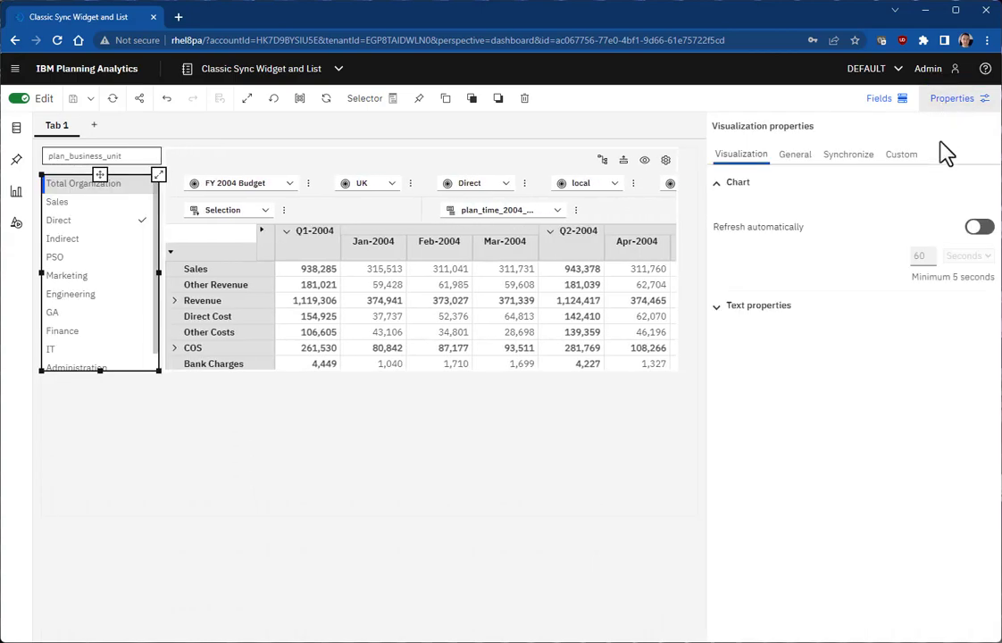
left_click(901, 158)
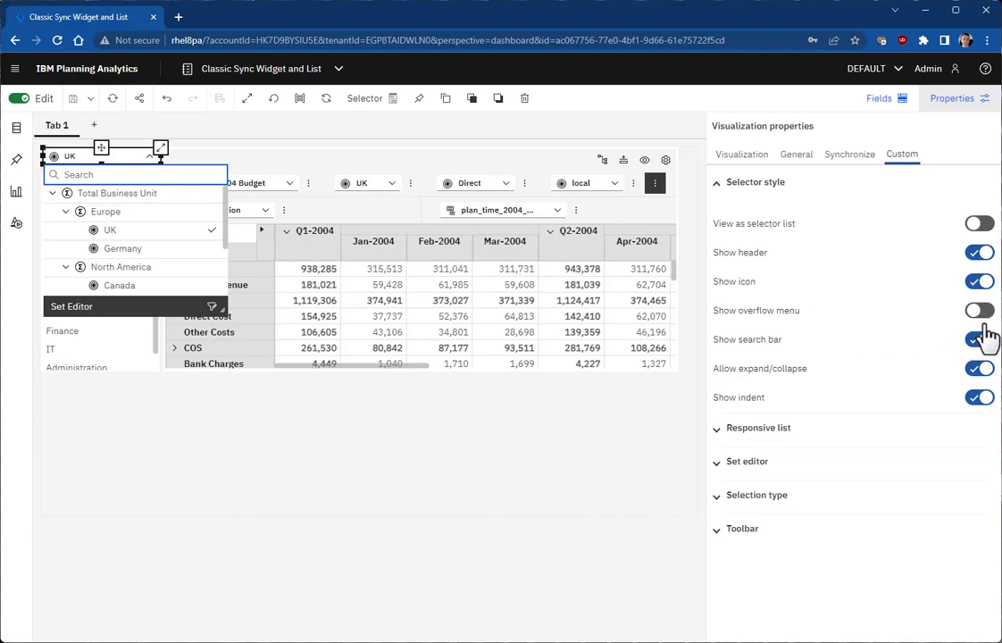
left_click(228, 442)
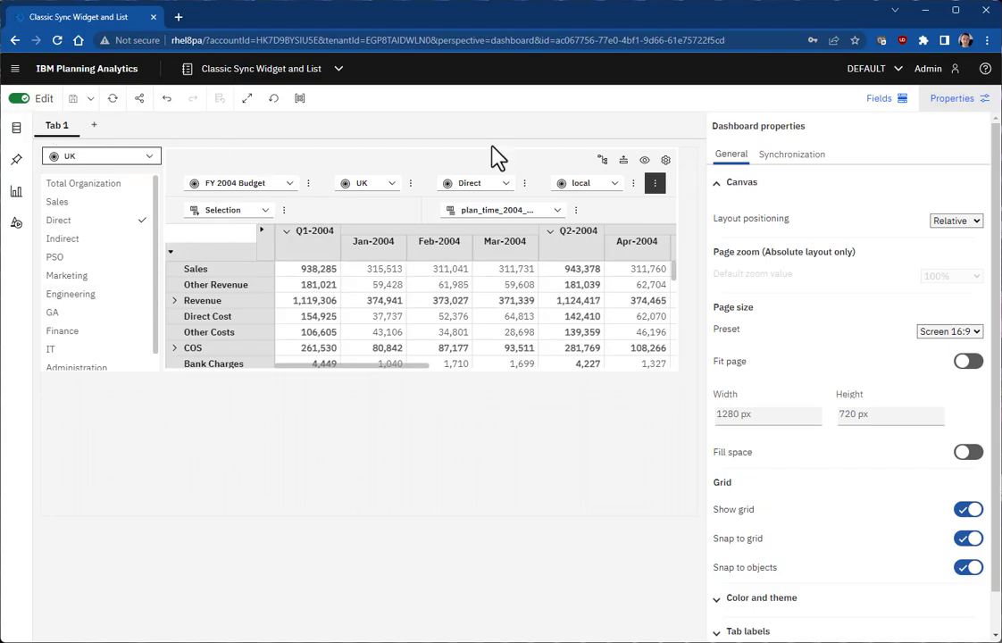
left_click(958, 100)
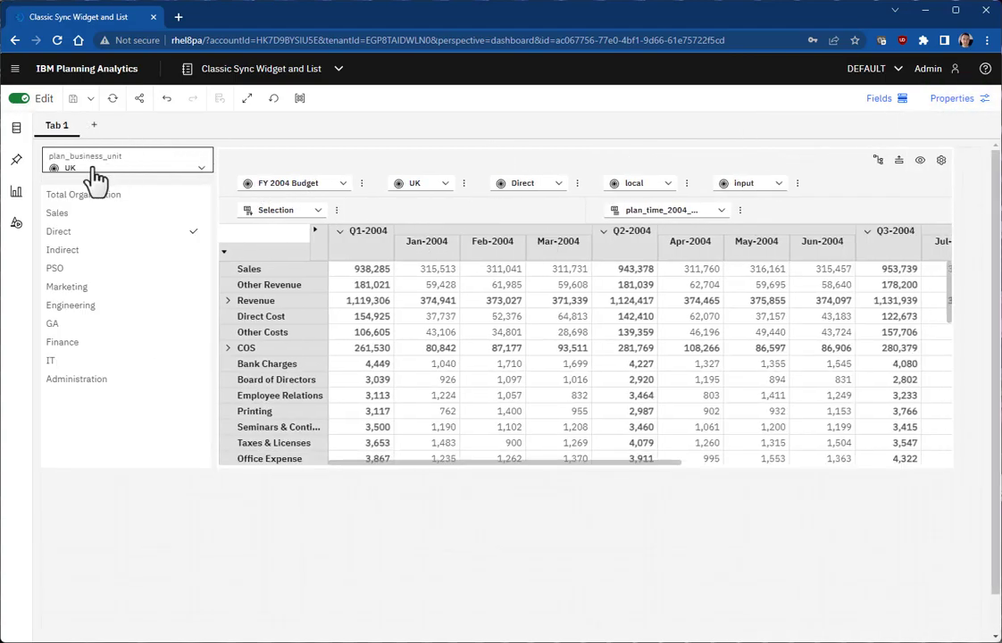
Step: Make the UK selector taller, pick GA in the department list, and move the list down
left_click(127, 174)
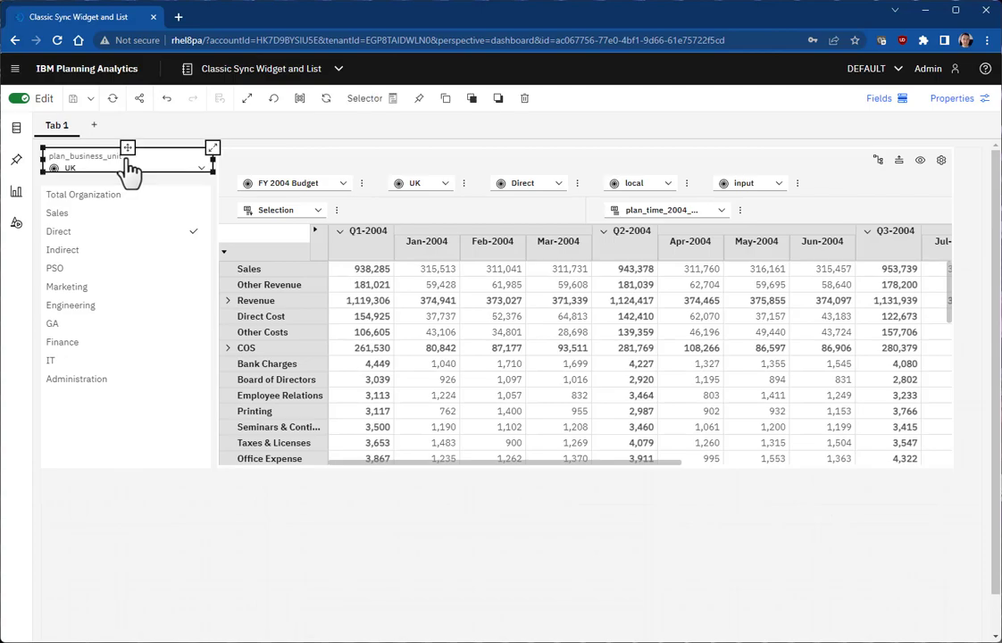
left_click(129, 168)
left_click_drag(127, 172, 128, 185)
left_click(320, 544)
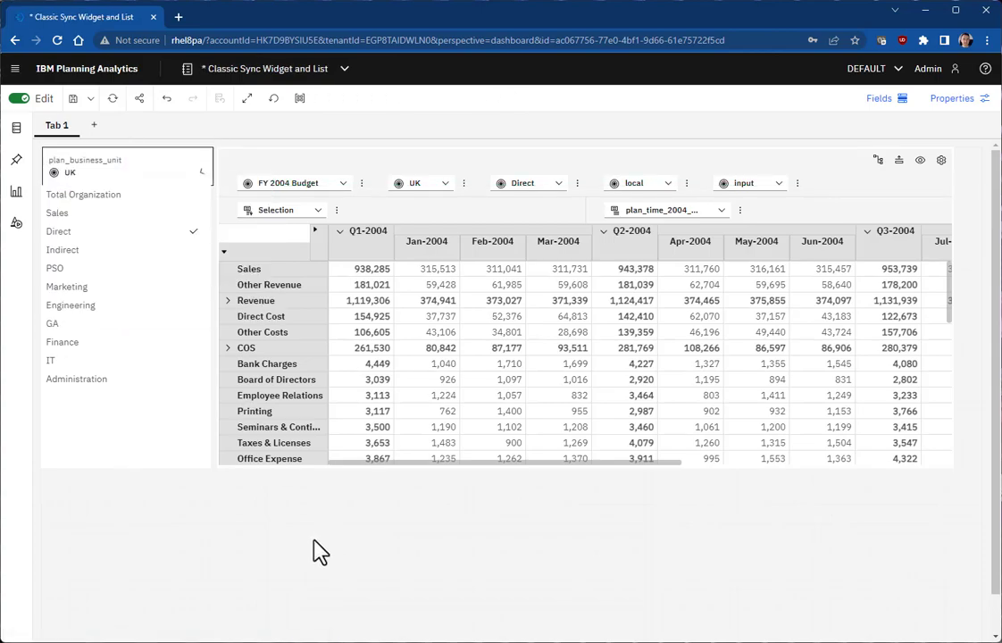
left_click(147, 325)
mouse_move(126, 187)
left_mouse_down()
mouse_move(130, 205)
mouse_move(127, 195)
left_mouse_up()
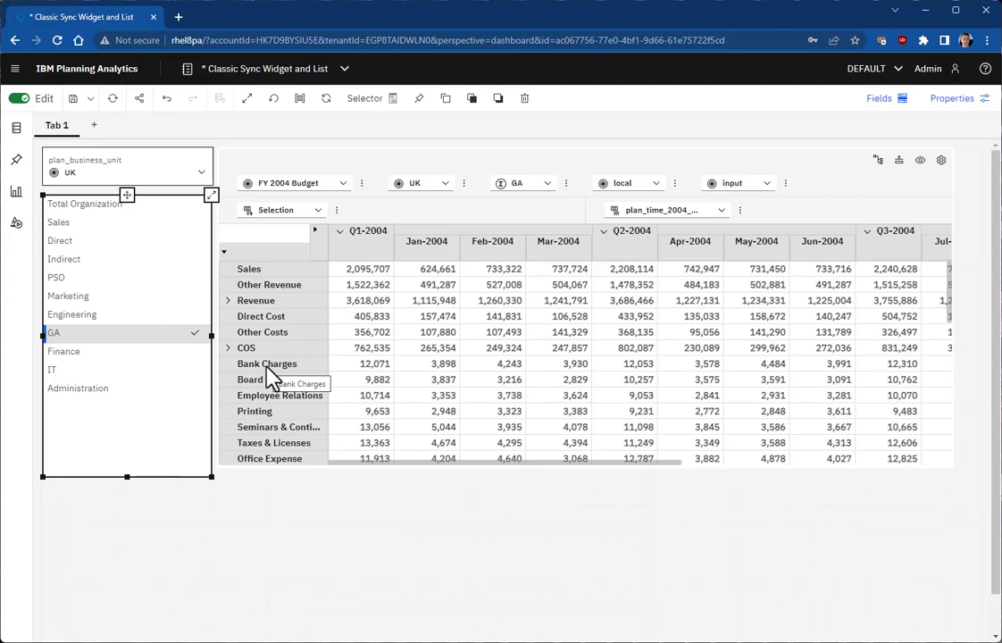